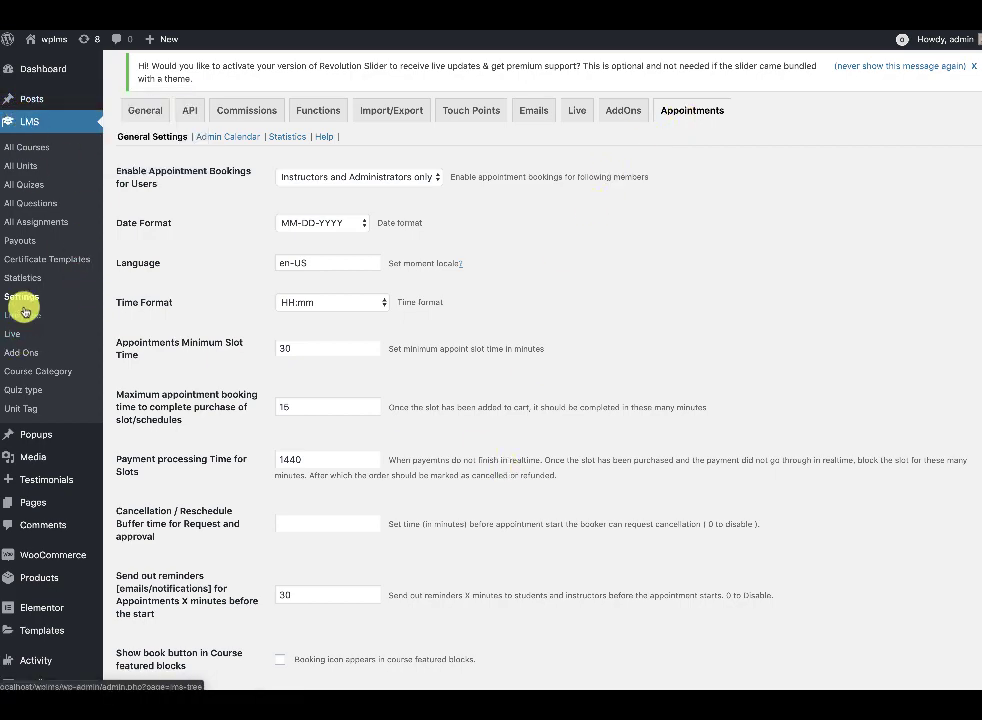
- Review the appointment options in the LMS admin settings and in the member profile's Appointment Settings
{"action": "scroll", "coordinate": [550, 325], "scroll_direction": "down", "scroll_amount": 5}
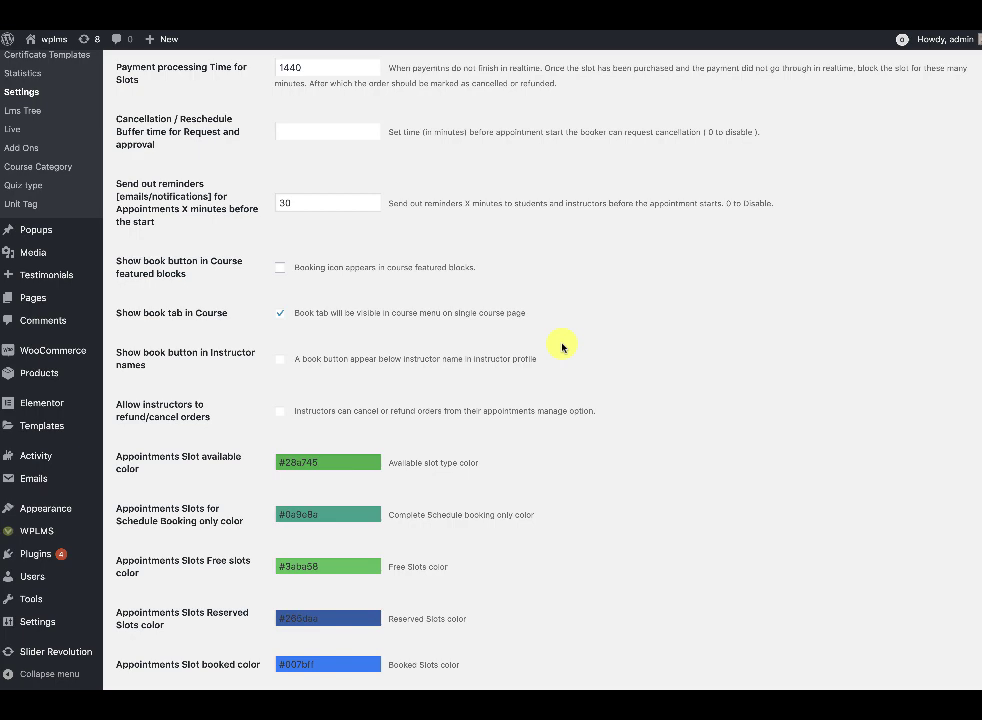
{"action": "scroll", "coordinate": [562, 346], "scroll_direction": "down", "scroll_amount": 3}
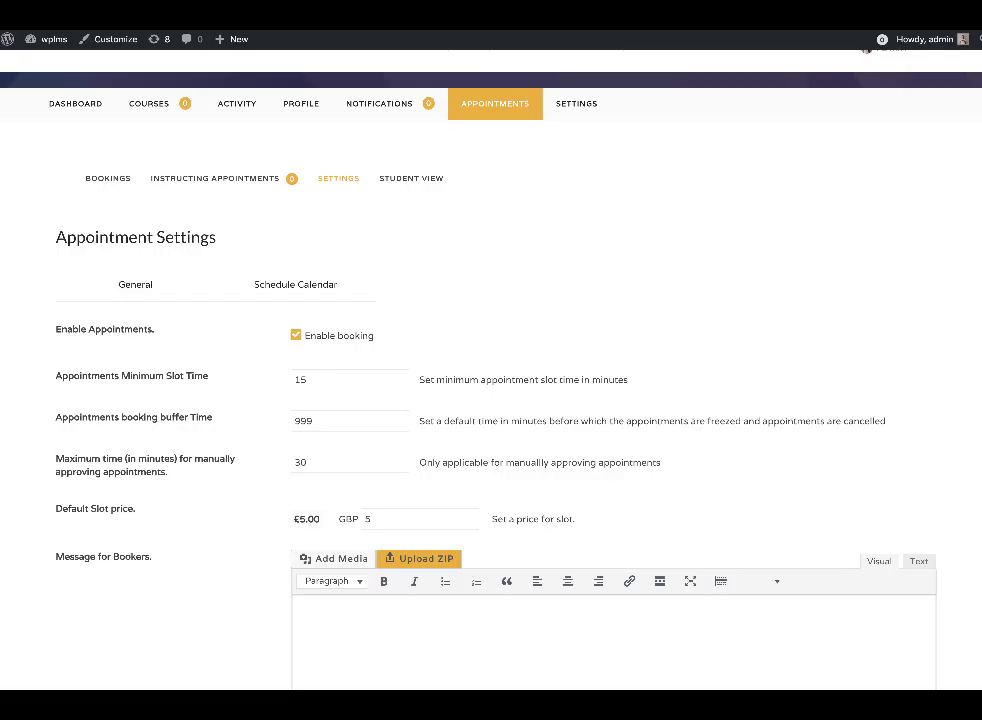
{"action": "scroll", "coordinate": [526, 237], "scroll_direction": "up", "scroll_amount": 2}
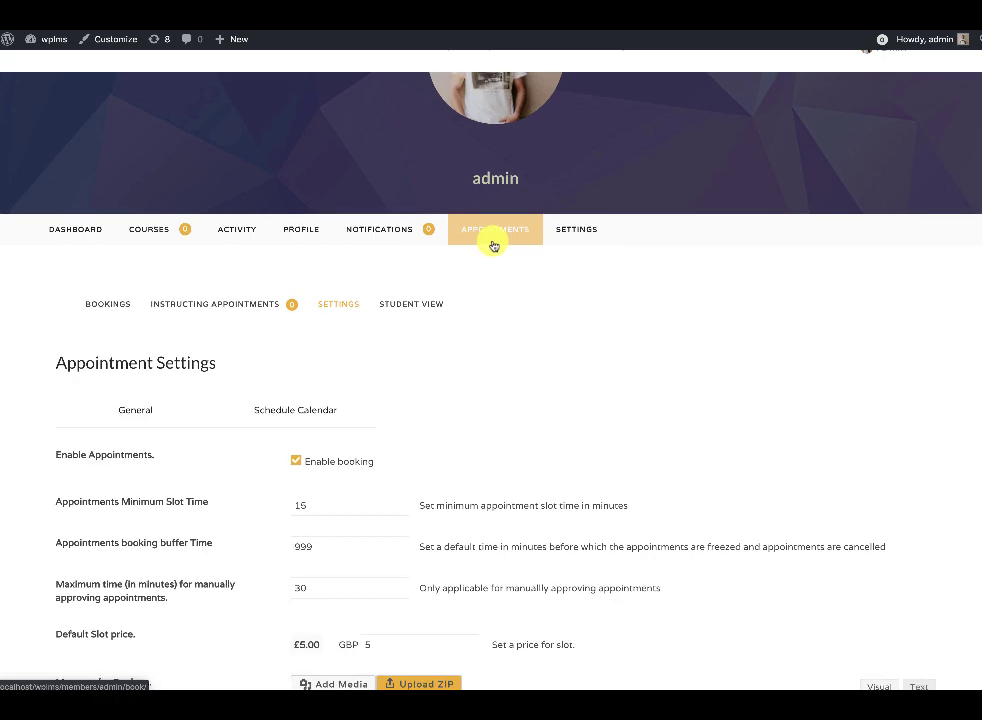
{"action": "scroll", "coordinate": [491, 245], "scroll_direction": "up", "scroll_amount": 2}
{"action": "scroll", "coordinate": [480, 372], "scroll_direction": "down", "scroll_amount": 1}
{"action": "scroll", "coordinate": [480, 370], "scroll_direction": "down", "scroll_amount": 2}
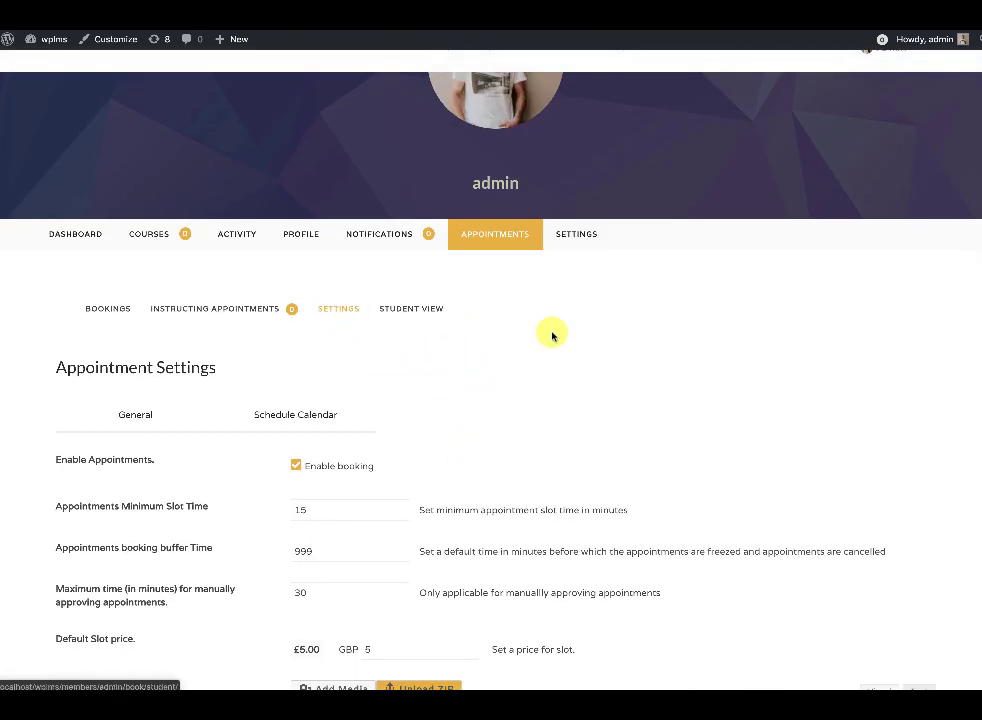
{"action": "scroll", "coordinate": [550, 333], "scroll_direction": "down", "scroll_amount": 2}
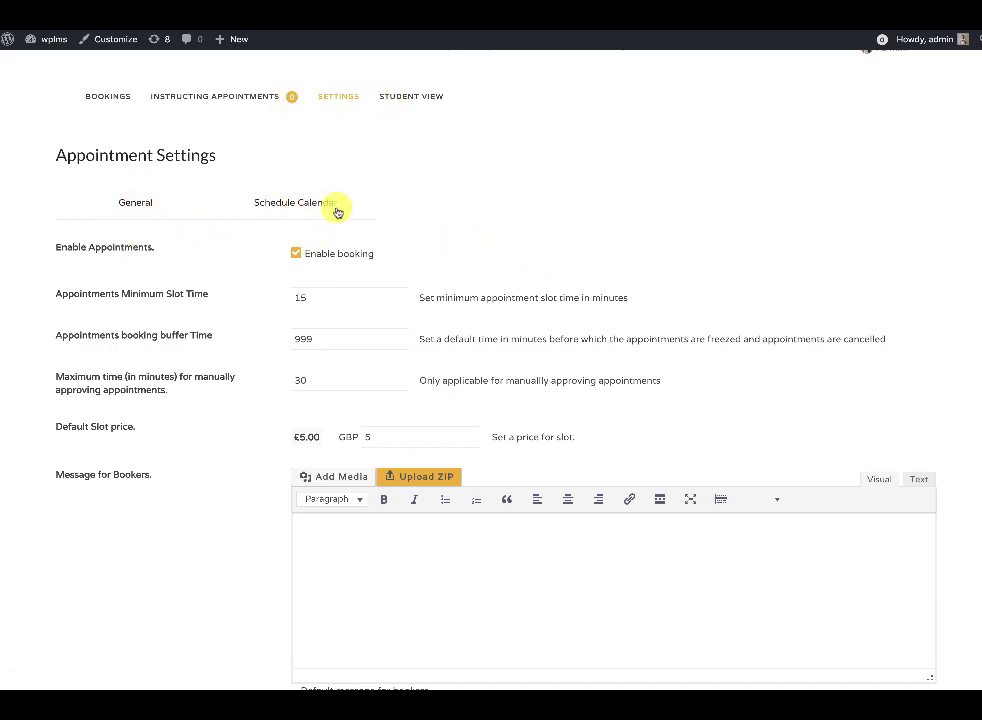
{"action": "scroll", "coordinate": [587, 276], "scroll_direction": "down", "scroll_amount": 2}
{"action": "scroll", "coordinate": [565, 582], "scroll_direction": "up", "scroll_amount": 1}
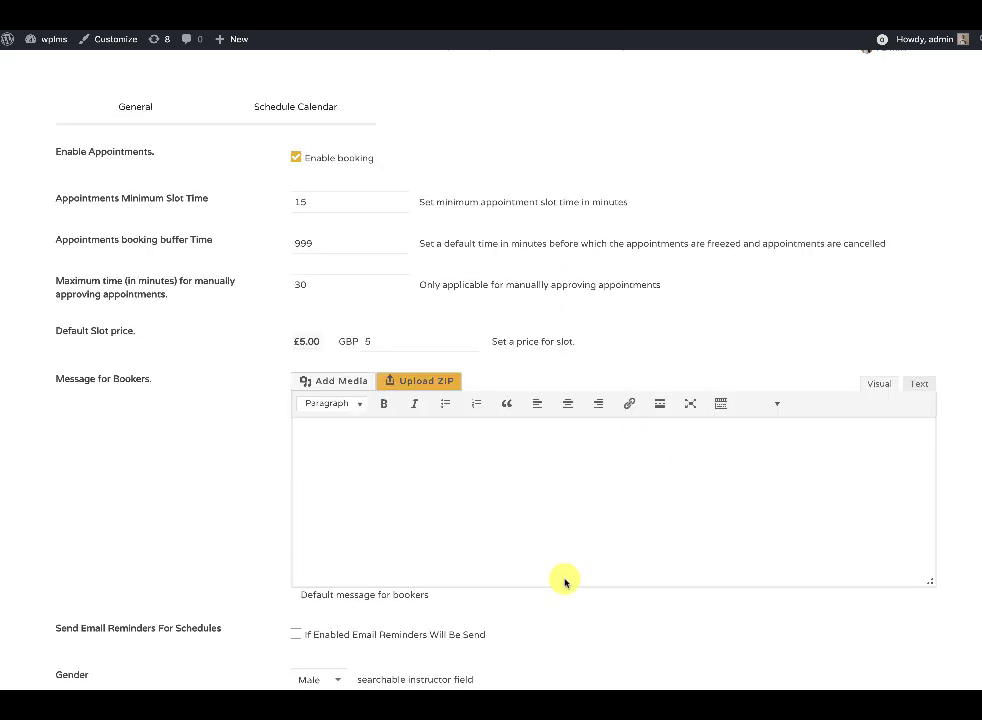
- Examine the default slot price and the remaining general options in the profile's Appointment Settings
{"action": "scroll", "coordinate": [565, 582], "scroll_direction": "up", "scroll_amount": 1}
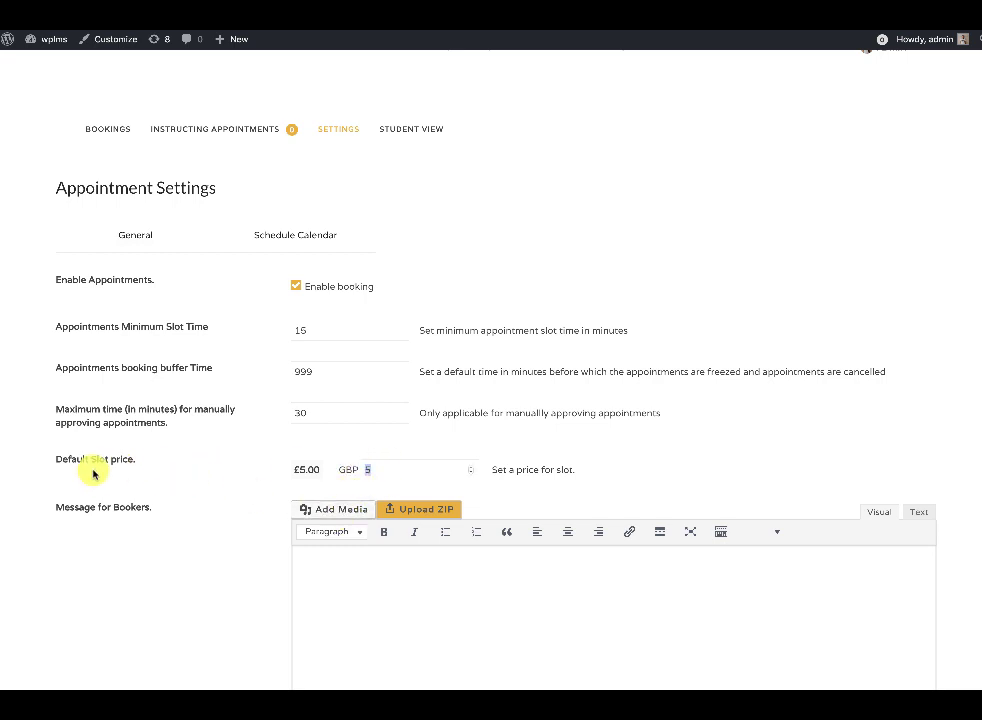
{"action": "double_click", "coordinate": [348, 470]}
{"action": "scroll", "coordinate": [360, 480], "scroll_direction": "down", "scroll_amount": 3}
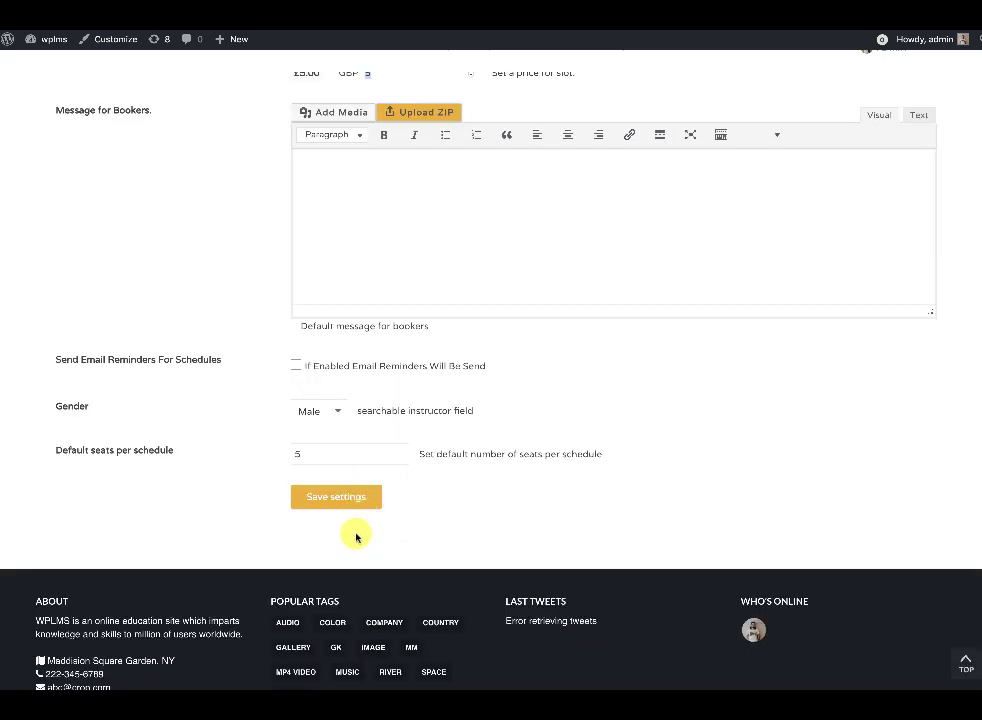
{"action": "scroll", "coordinate": [410, 430], "scroll_direction": "up", "scroll_amount": 2}
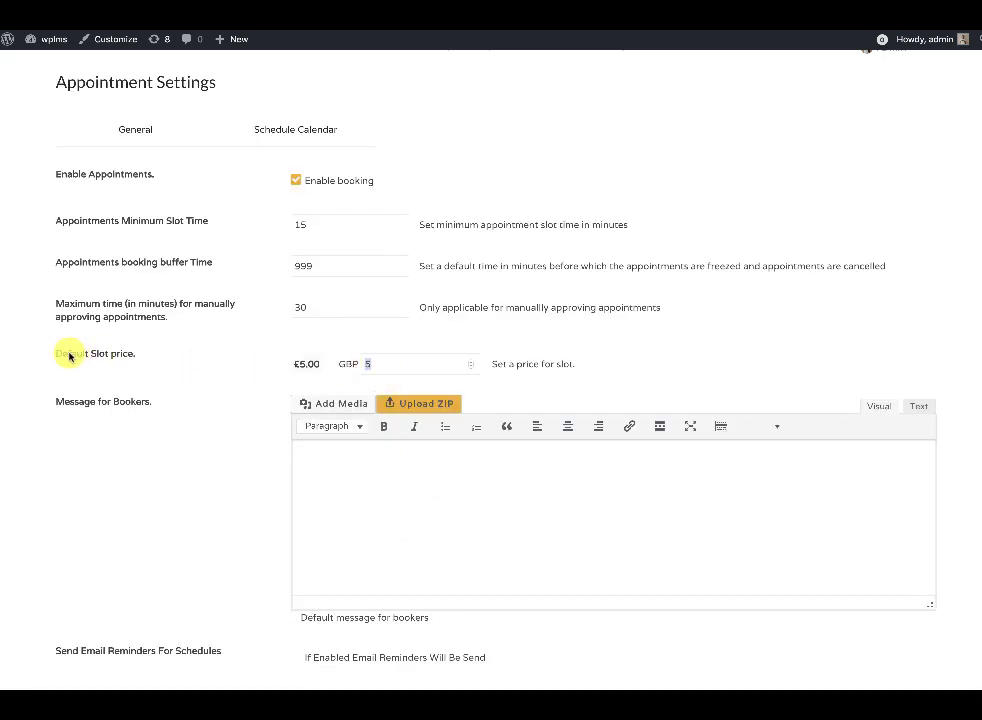
{"action": "scroll", "coordinate": [265, 506], "scroll_direction": "up", "scroll_amount": 3}
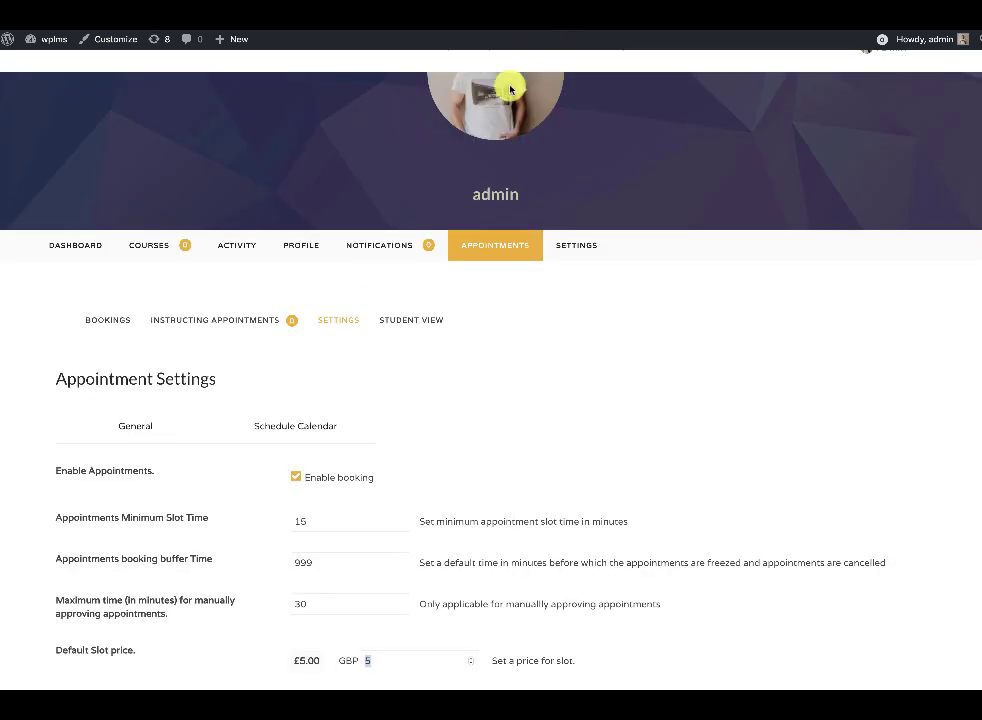
{"action": "scroll", "coordinate": [536, 400], "scroll_direction": "up", "scroll_amount": 2}
{"action": "scroll", "coordinate": [493, 259], "scroll_direction": "down", "scroll_amount": 3}
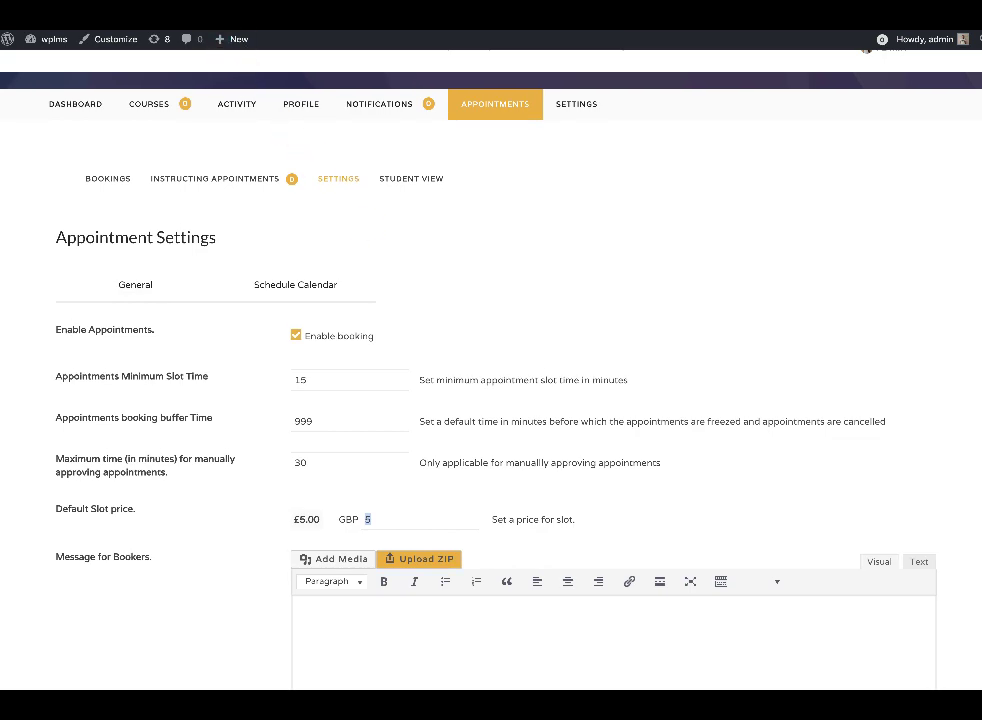
{"action": "key", "text": "ctrl+t"}
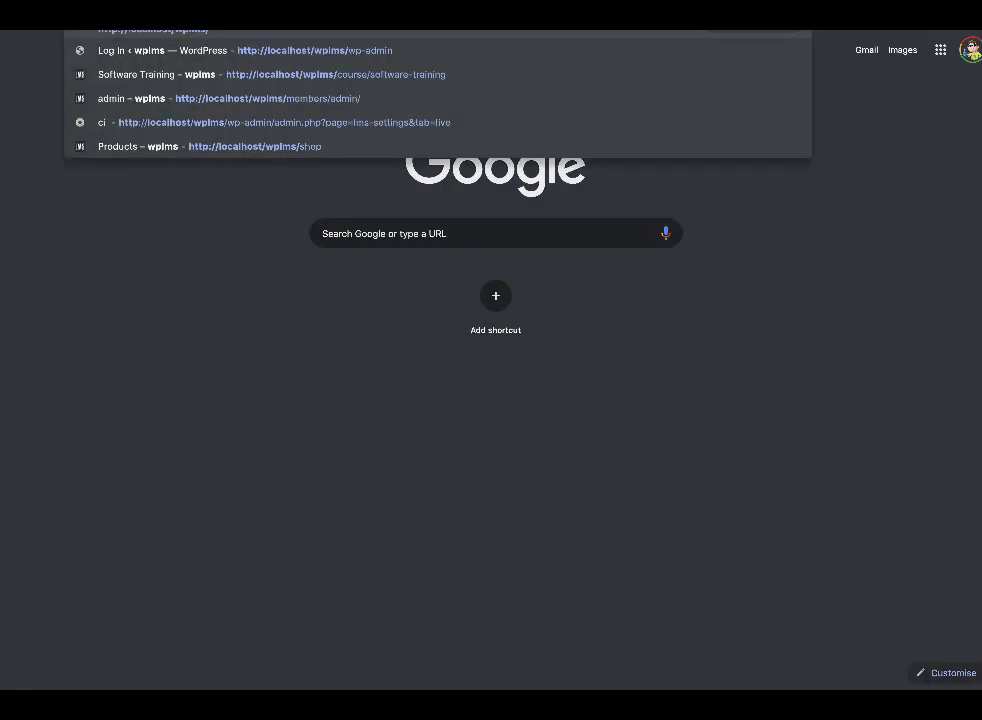
{"action": "type", "text": "shop"}
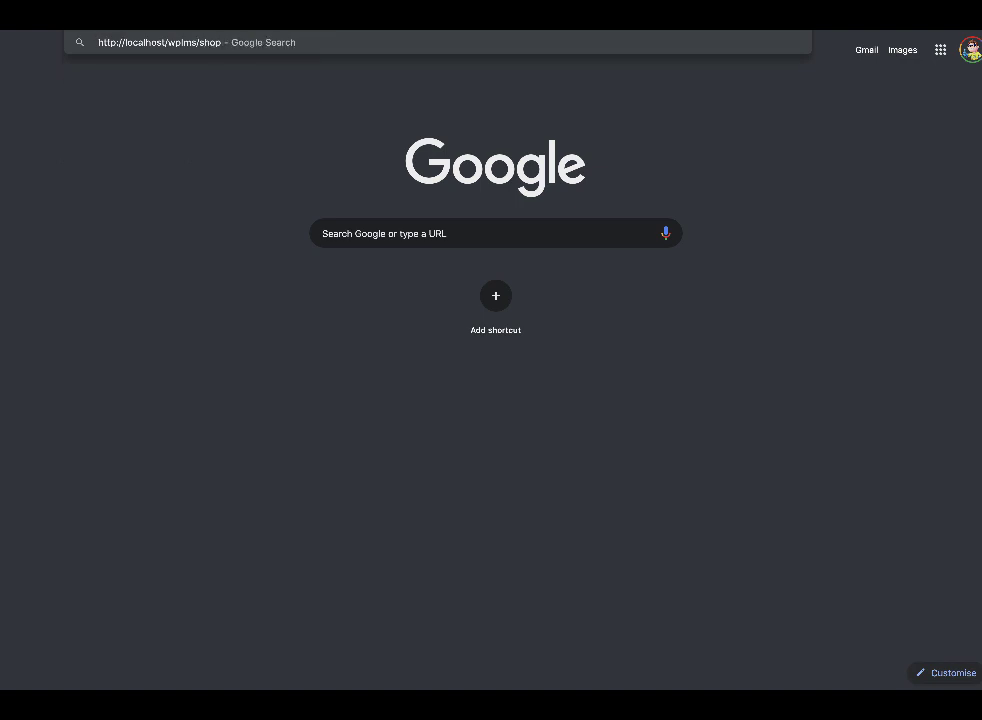
{"action": "key", "text": "Return"}
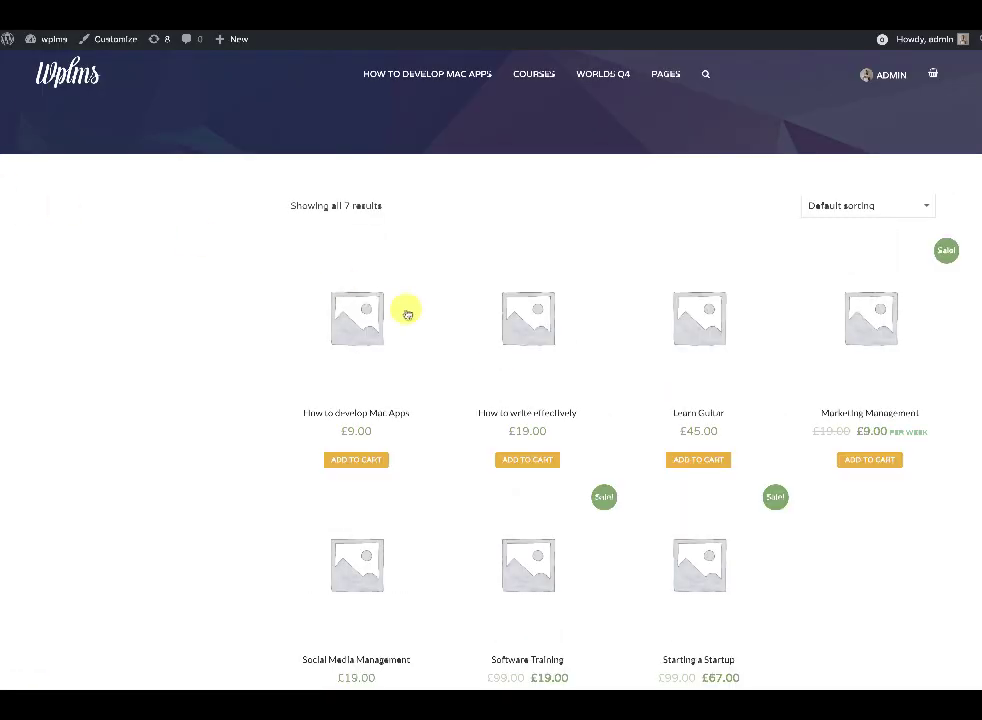
{"action": "scroll", "coordinate": [405, 311], "scroll_direction": "down", "scroll_amount": 1}
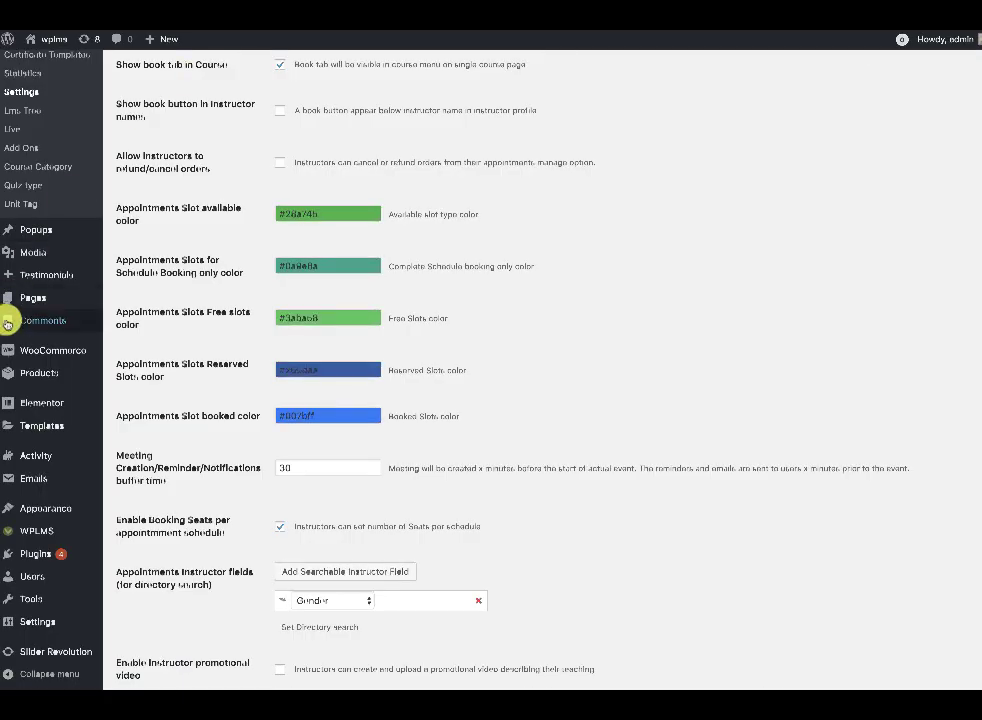
- Open the admin list of all products and look through it for the appointment slot price products
{"action": "scroll", "coordinate": [25, 400], "scroll_direction": "up", "scroll_amount": 3}
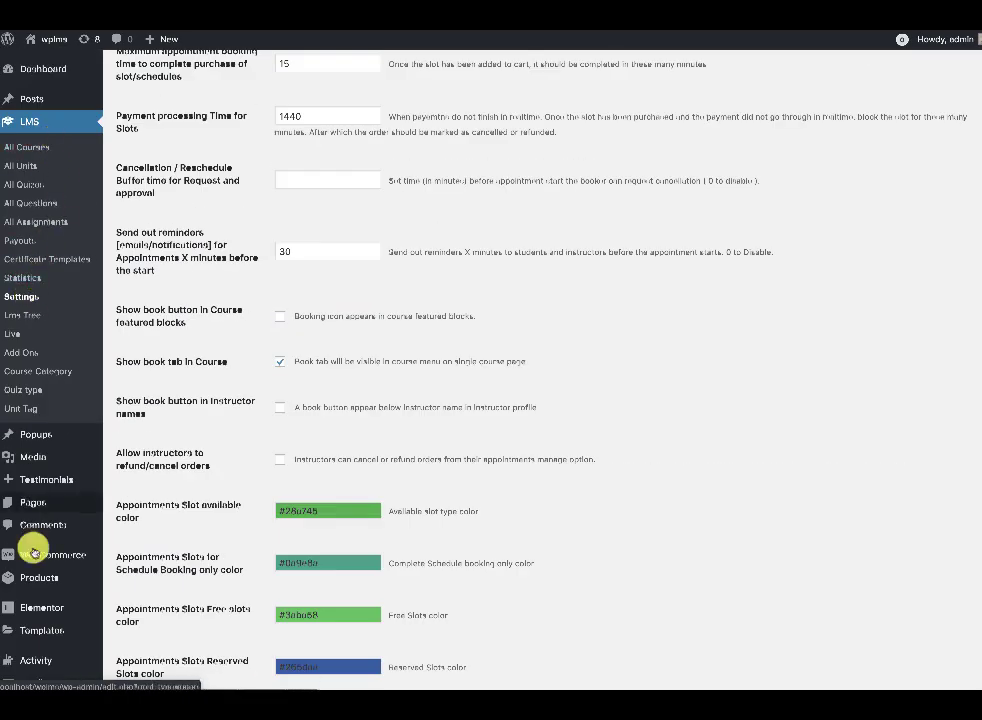
{"action": "mouse_move", "coordinate": [118, 585]}
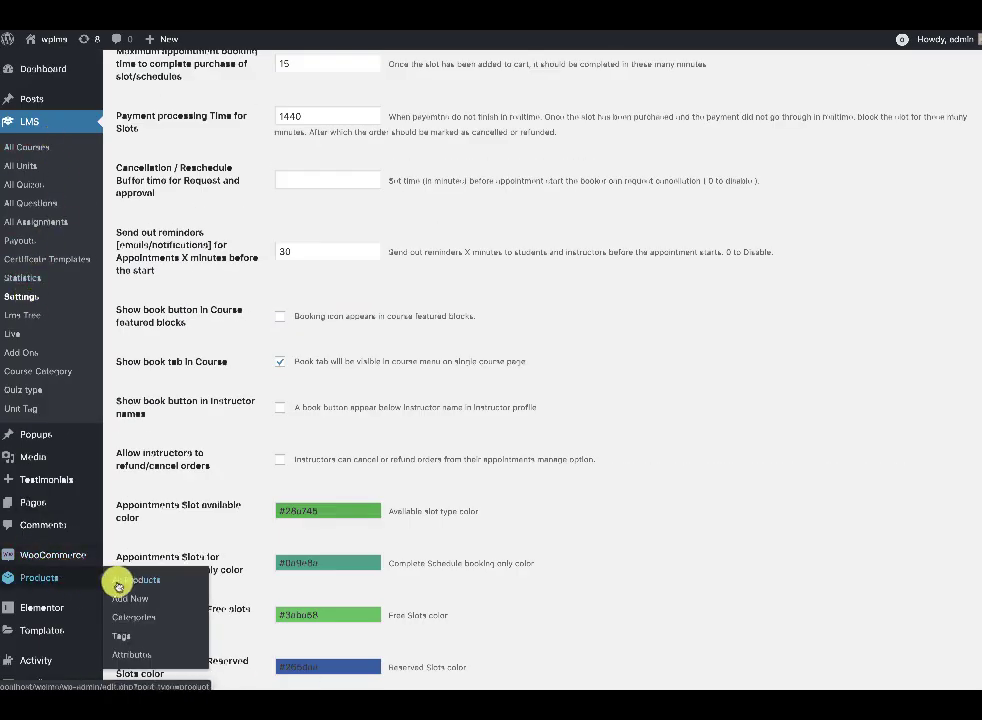
{"action": "left_click", "coordinate": [131, 582]}
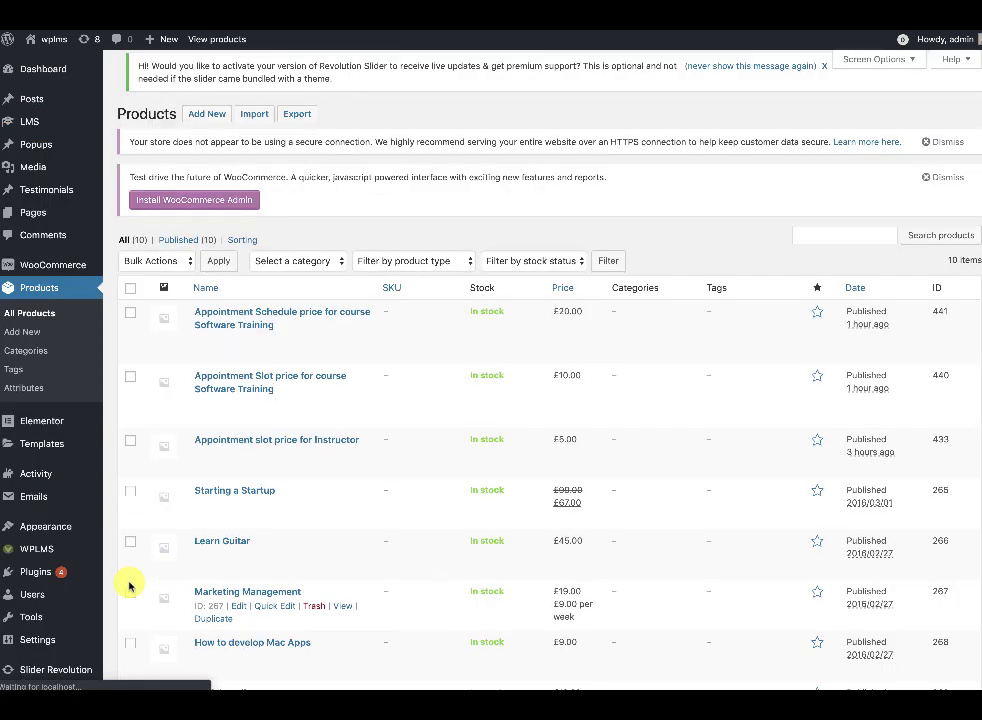
{"action": "scroll", "coordinate": [430, 390], "scroll_direction": "down", "scroll_amount": 3}
{"action": "scroll", "coordinate": [400, 361], "scroll_direction": "up", "scroll_amount": 1}
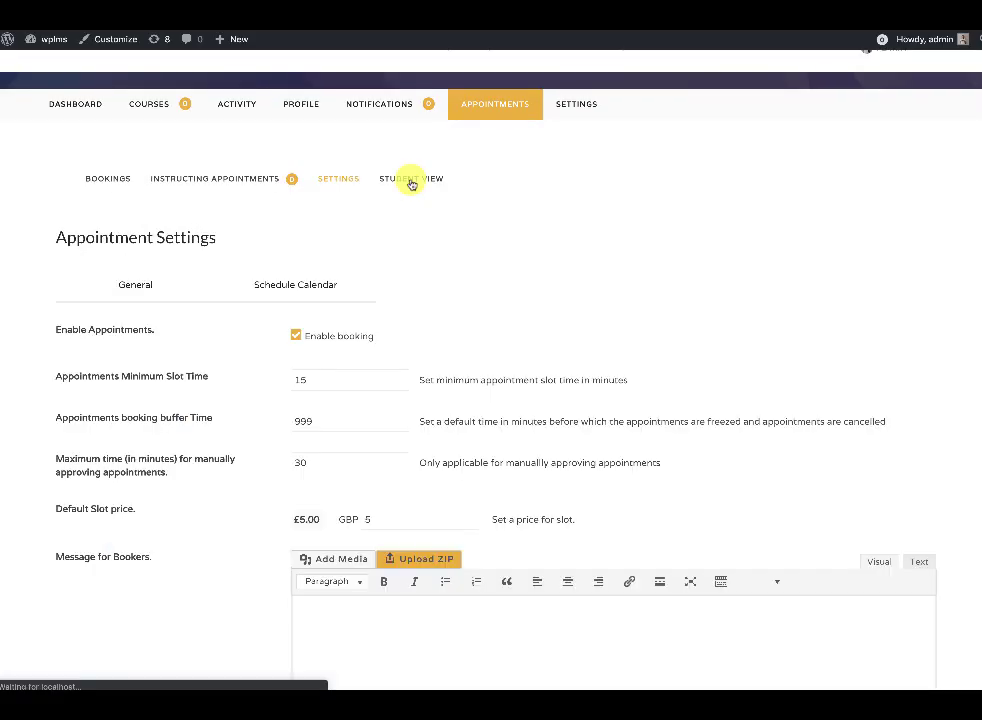
- Open the student view of the instructor's appointments and select the 15:00 - 16:30 slot on 06-17-2019
{"action": "left_click", "coordinate": [411, 180]}
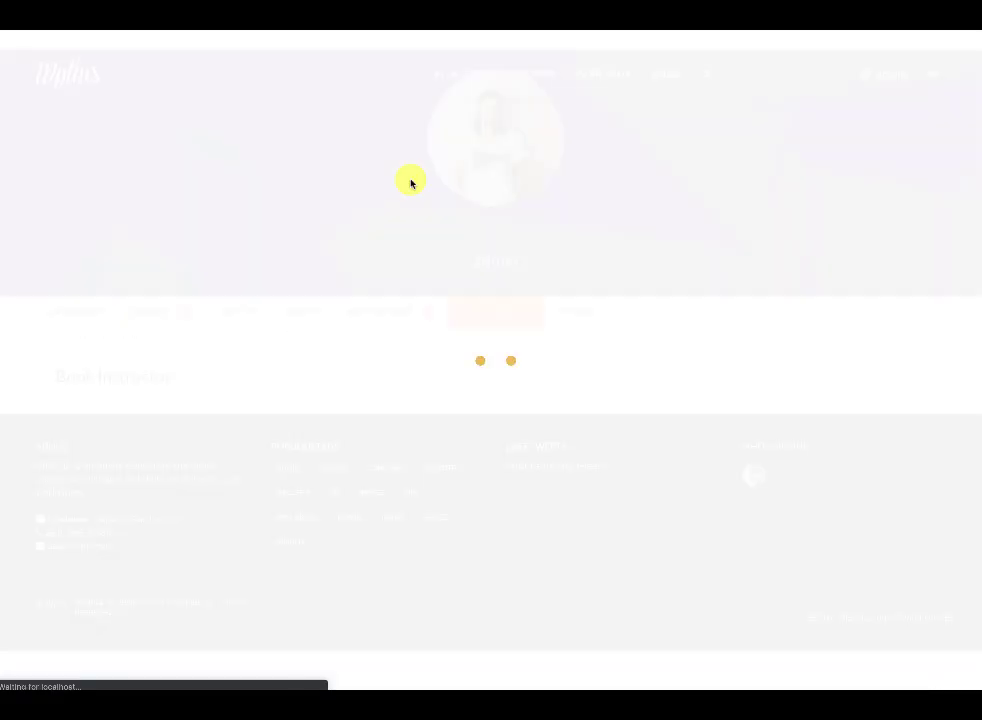
{"action": "scroll", "coordinate": [615, 292], "scroll_direction": "down", "scroll_amount": 3}
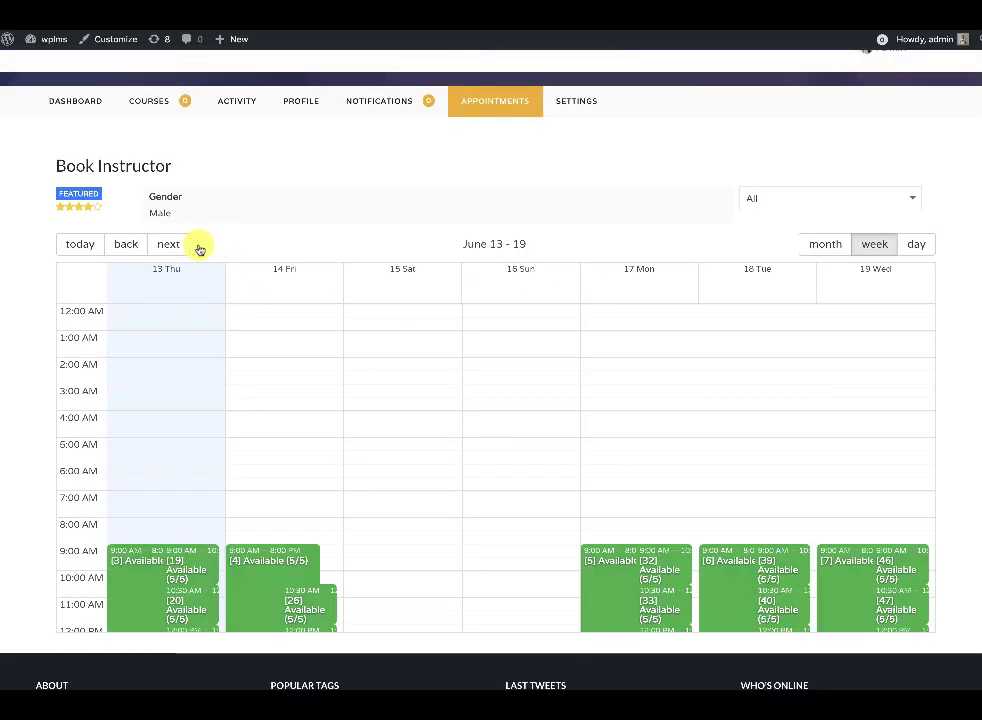
{"action": "scroll", "coordinate": [360, 314], "scroll_direction": "down", "scroll_amount": 3}
{"action": "scroll", "coordinate": [388, 329], "scroll_direction": "down", "scroll_amount": 6}
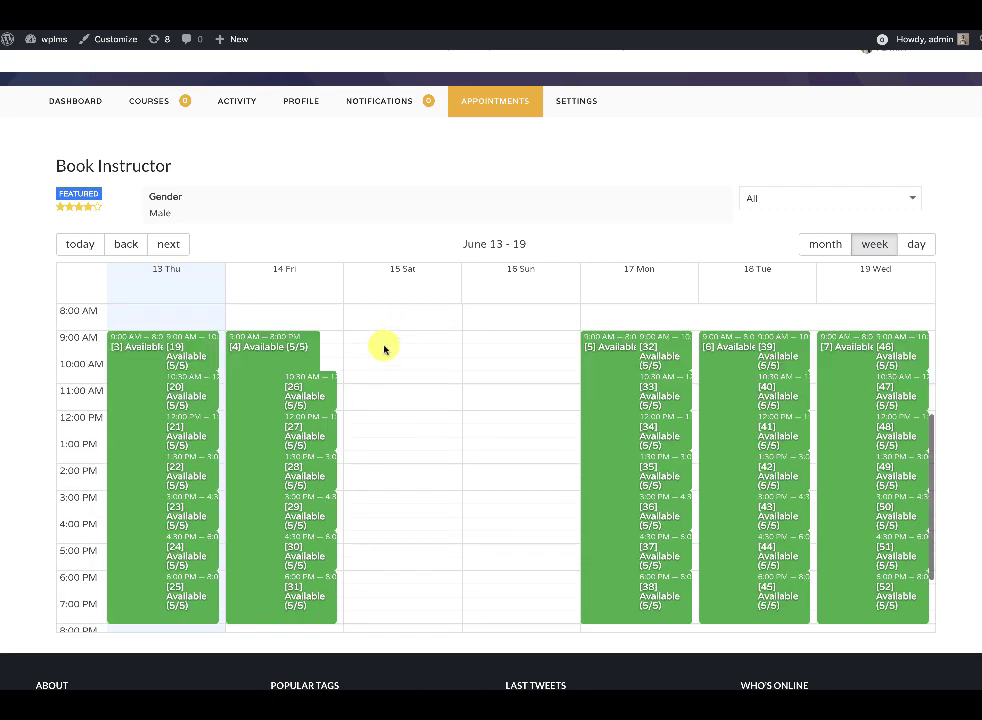
{"action": "left_click", "coordinate": [666, 436]}
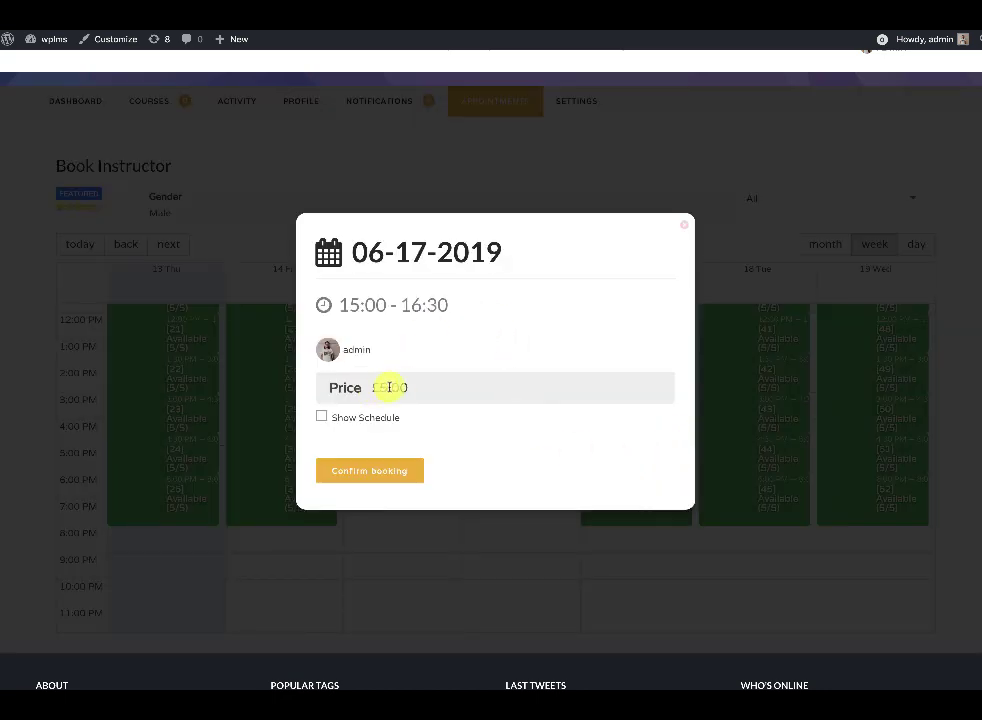
- Add the 16:30 - 18:00 and 18:00 - 20:00 slots on June 17 and 13:30 - 15:00 on June 18, and confirm the booking
{"action": "left_click", "coordinate": [321, 417]}
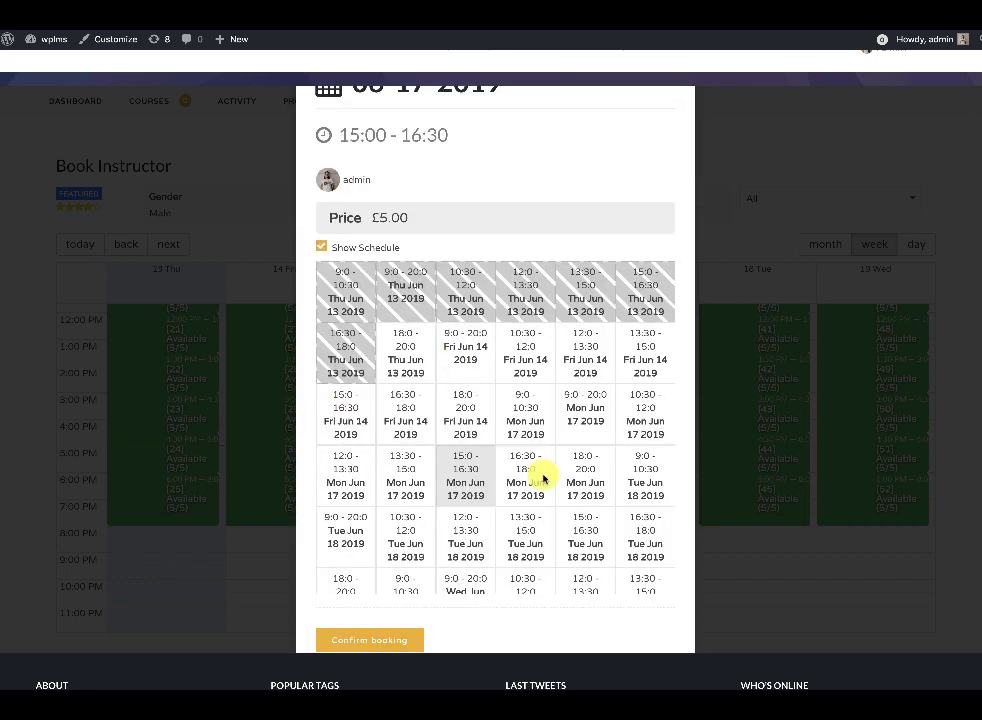
{"action": "left_click", "coordinate": [532, 504]}
{"action": "left_click", "coordinate": [559, 494]}
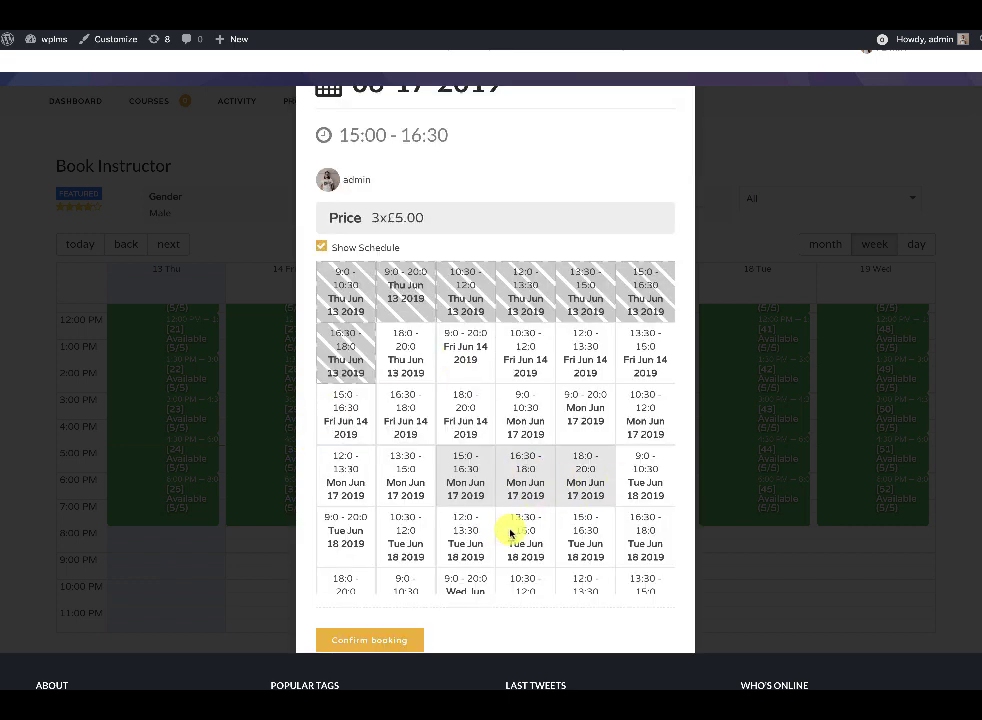
{"action": "left_click", "coordinate": [511, 529]}
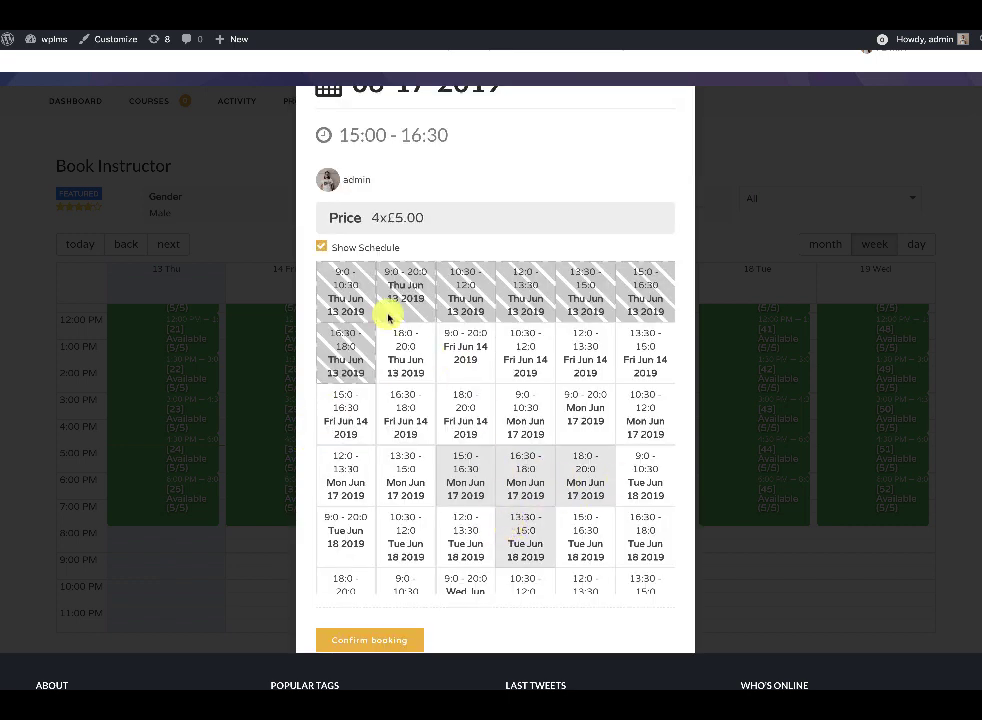
{"action": "left_click", "coordinate": [321, 246]}
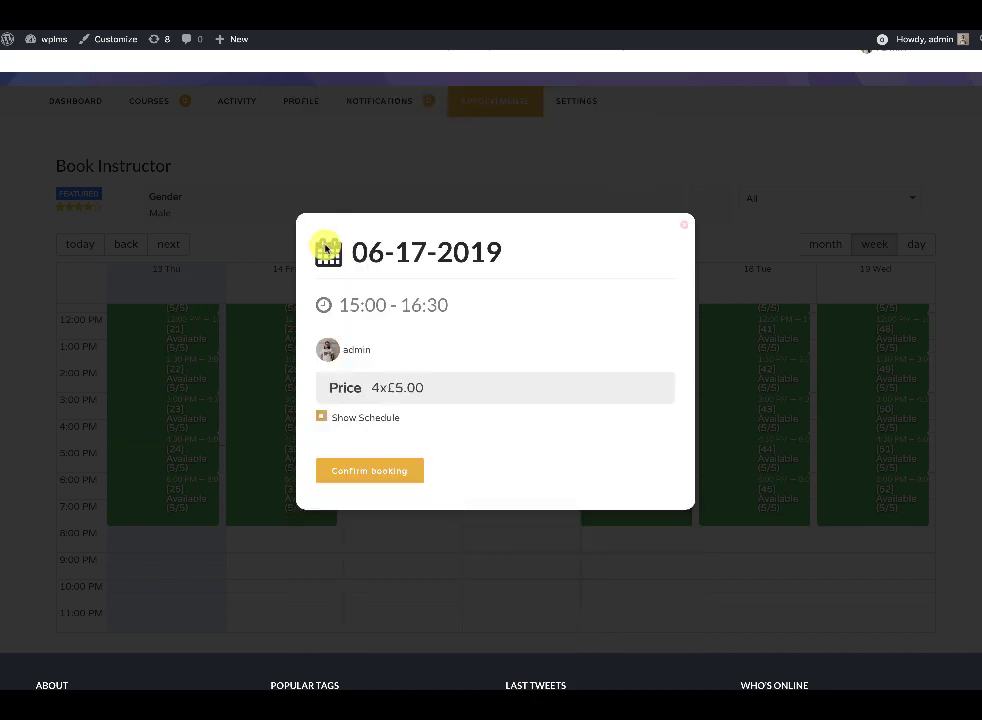
{"action": "left_click", "coordinate": [354, 471]}
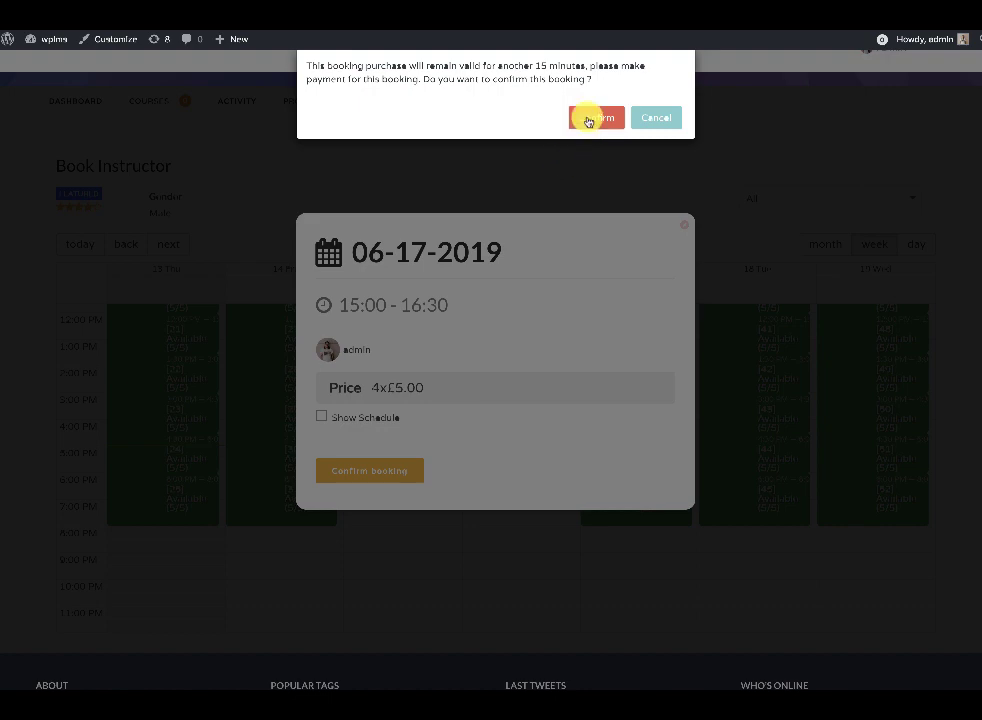
{"action": "left_click", "coordinate": [590, 117]}
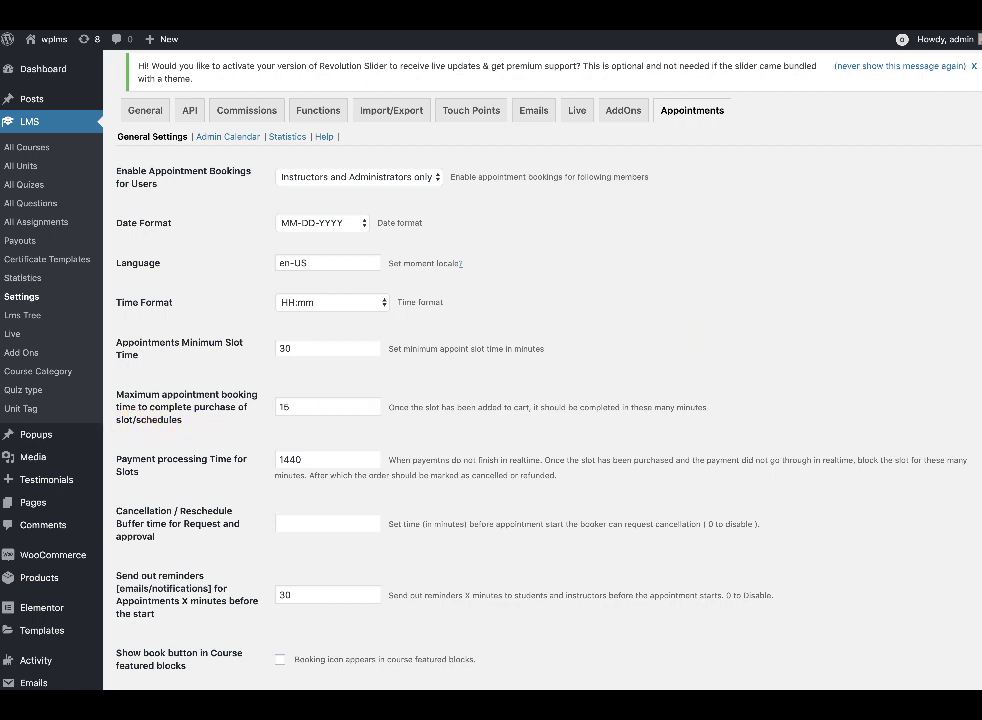
- Examine the maximum appointment booking time to complete a slot purchase in the LMS appointment settings
{"action": "left_click", "coordinate": [279, 407]}
{"action": "left_click", "coordinate": [612, 408]}
{"action": "left_click", "coordinate": [271, 410]}
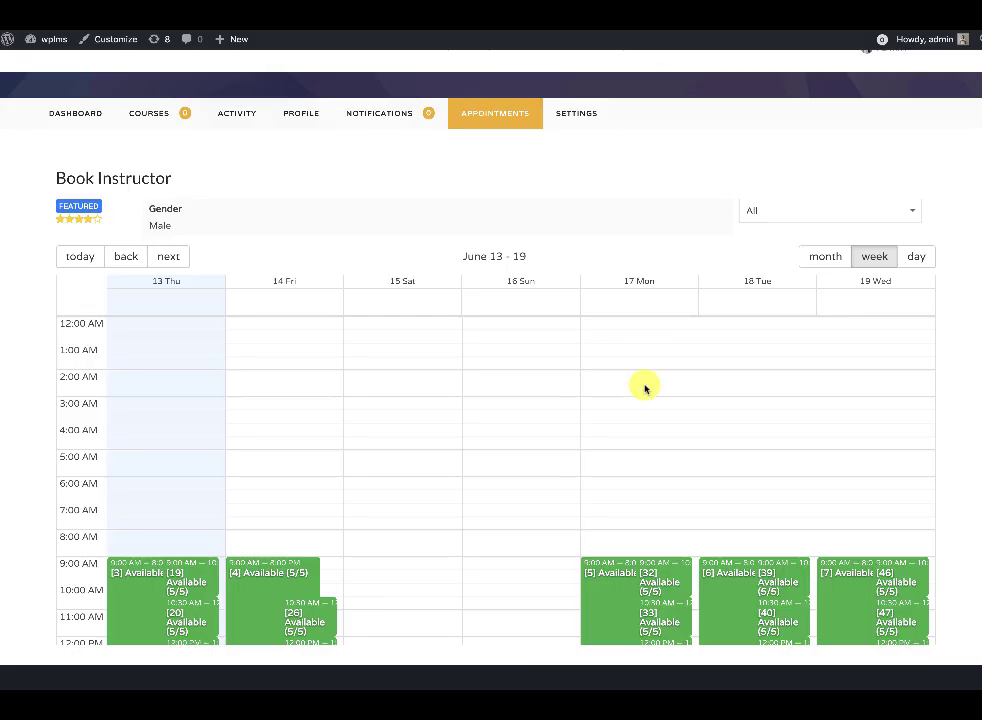
- Check out the booked appointment slots from the cart and place the order with direct bank transfer
{"action": "scroll", "coordinate": [640, 386], "scroll_direction": "down", "scroll_amount": 5}
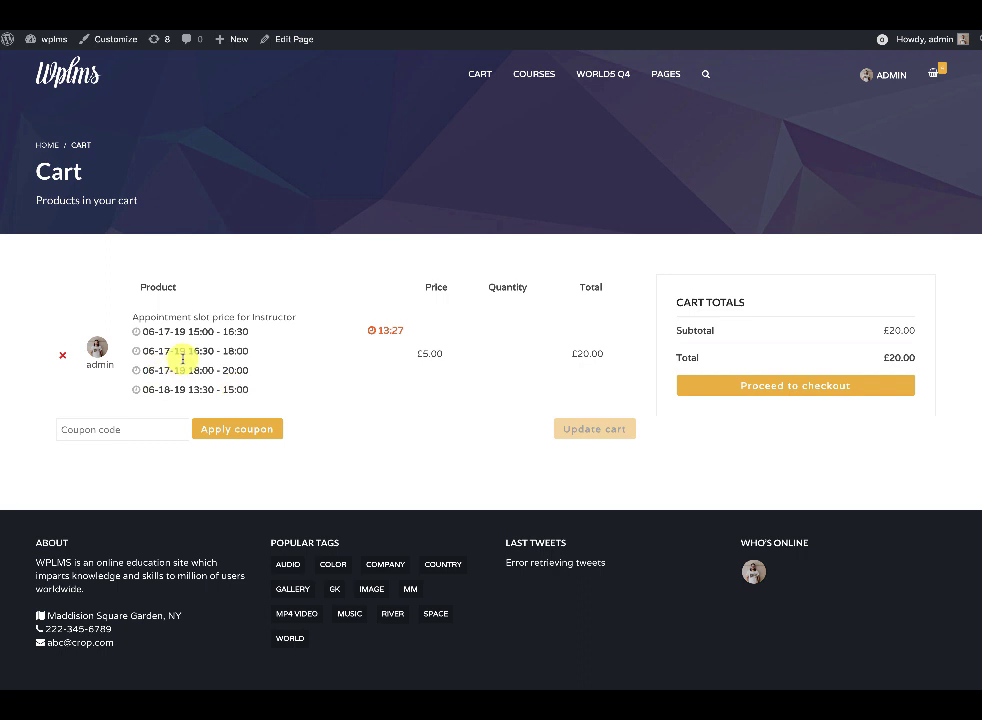
{"action": "left_click", "coordinate": [796, 386]}
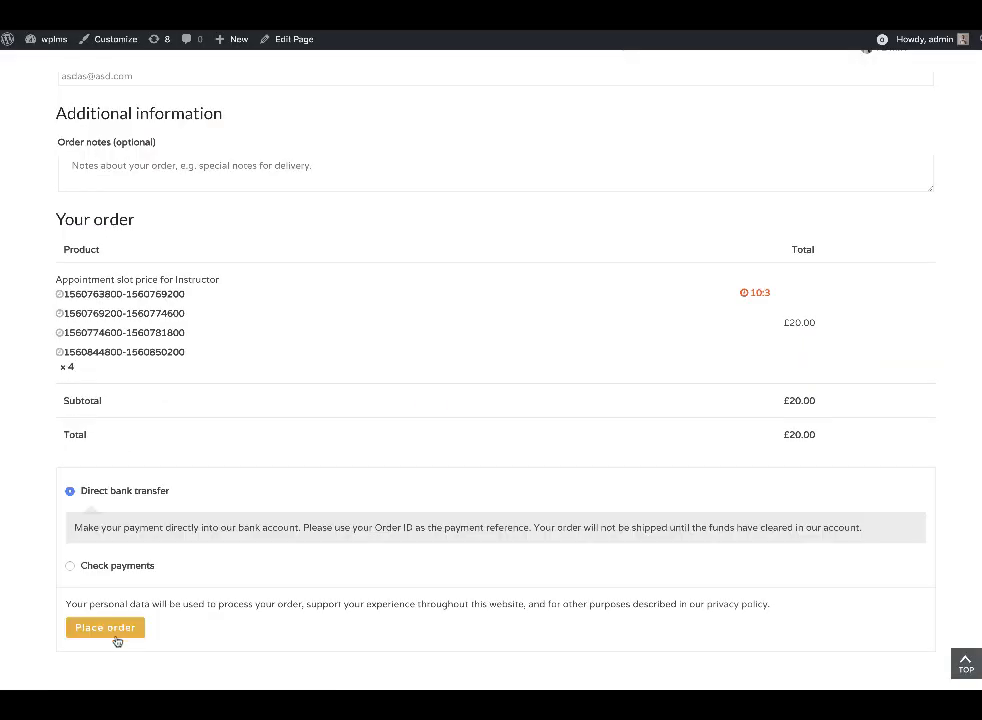
{"action": "left_click", "coordinate": [115, 637]}
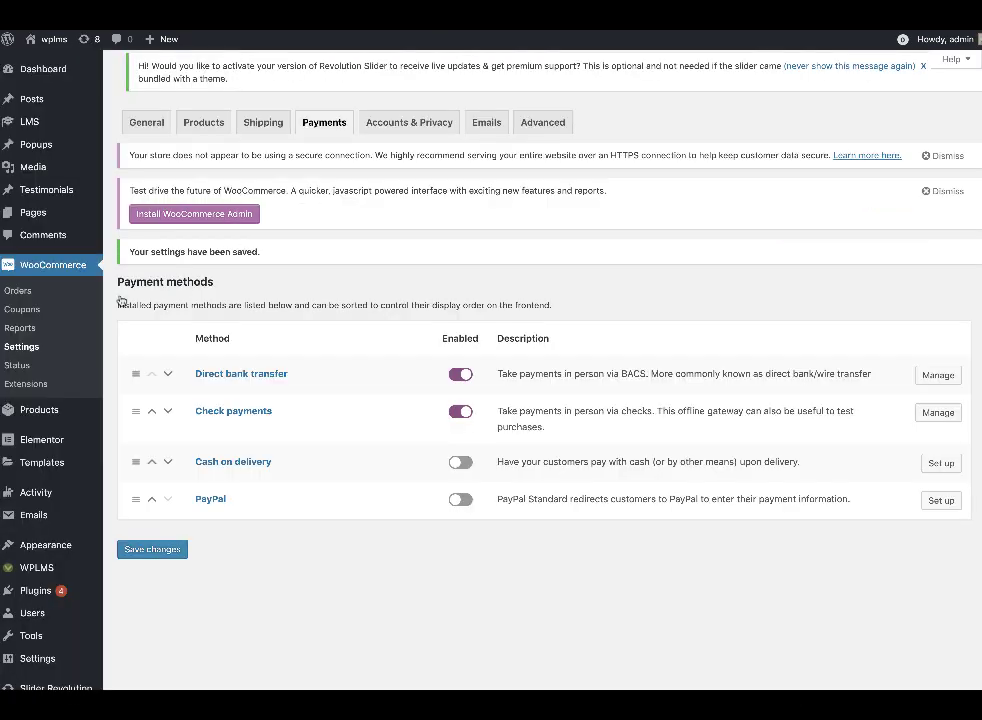
- Open the WooCommerce orders and review the order details on the order confirmation page
{"action": "left_click", "coordinate": [20, 290]}
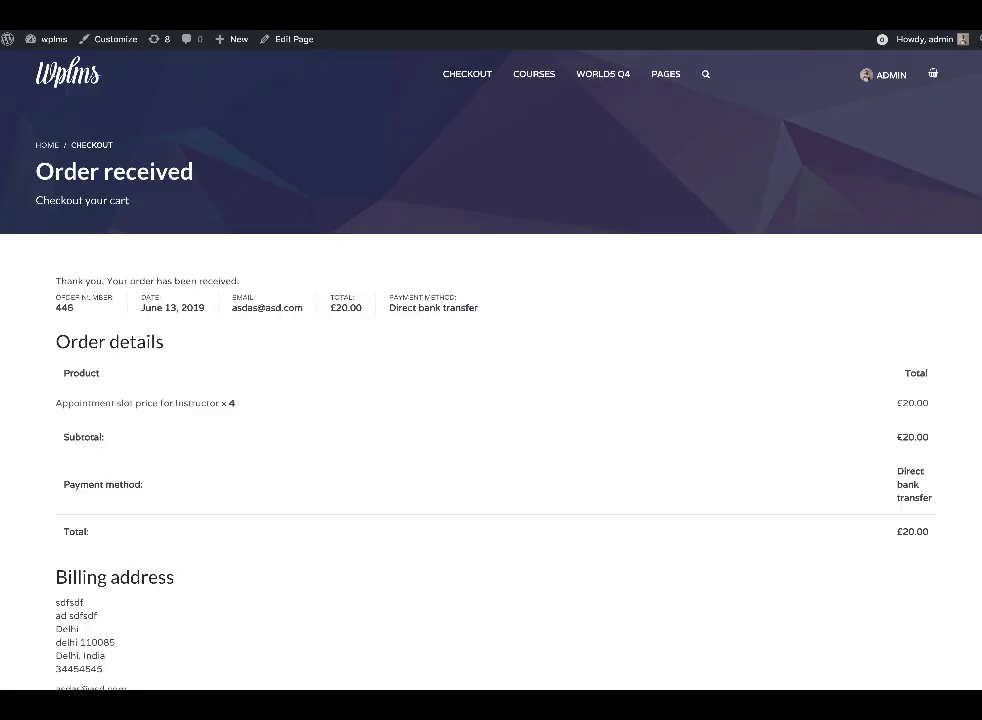
{"action": "scroll", "coordinate": [427, 421], "scroll_direction": "down", "scroll_amount": 5}
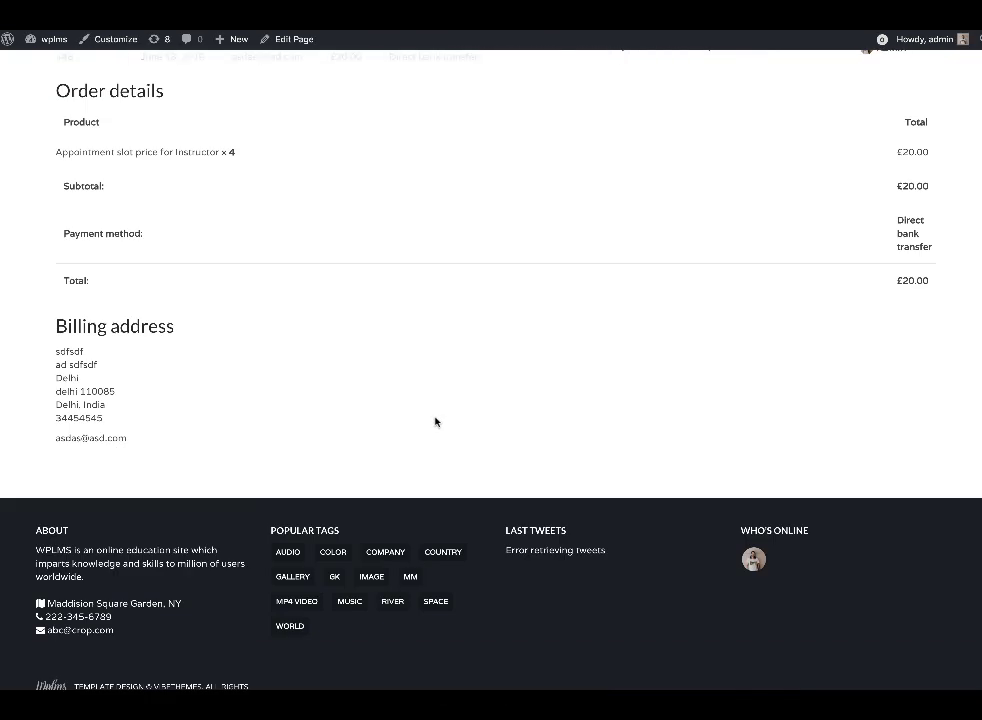
- Select the appointment slot order in the WooCommerce orders and change its status to completed
{"action": "scroll", "coordinate": [436, 421], "scroll_direction": "up", "scroll_amount": 3}
{"action": "scroll", "coordinate": [112, 411], "scroll_direction": "up", "scroll_amount": 1}
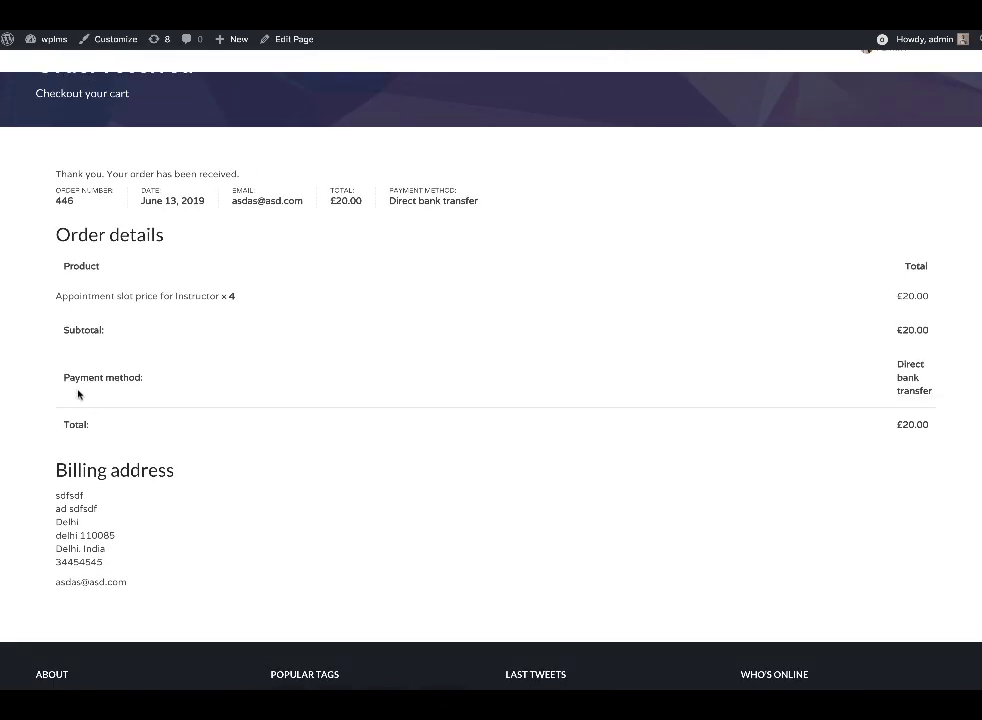
{"action": "left_click_drag", "start_coordinate": [910, 371], "coordinate": [640, 403]}
{"action": "left_click", "coordinate": [514, 73]}
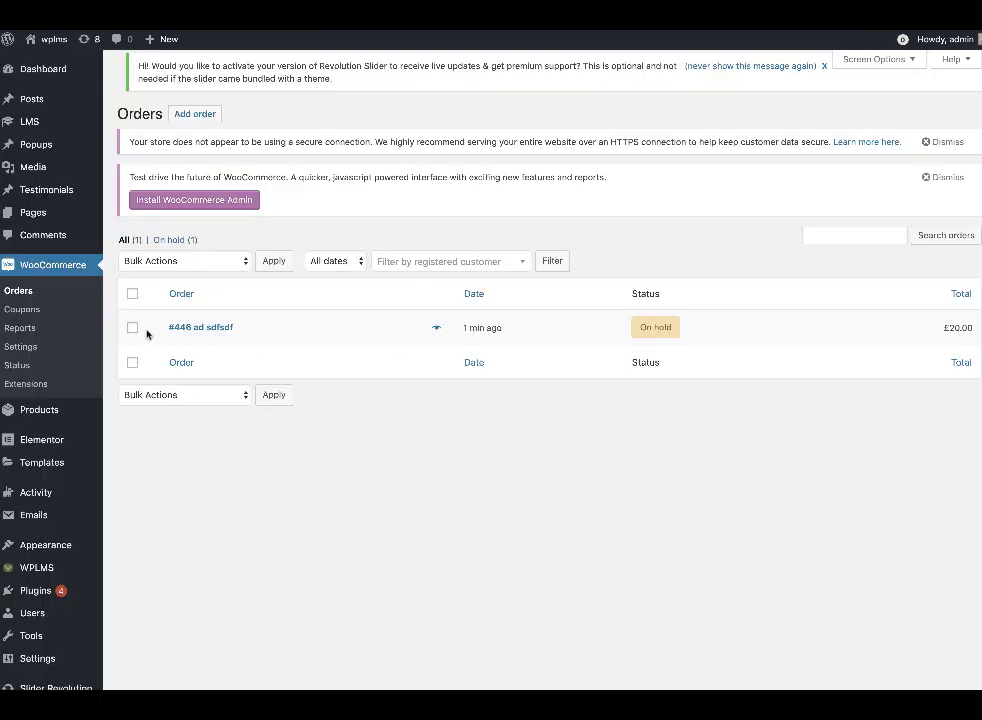
{"action": "left_click", "coordinate": [132, 293]}
{"action": "left_click", "coordinate": [190, 261]}
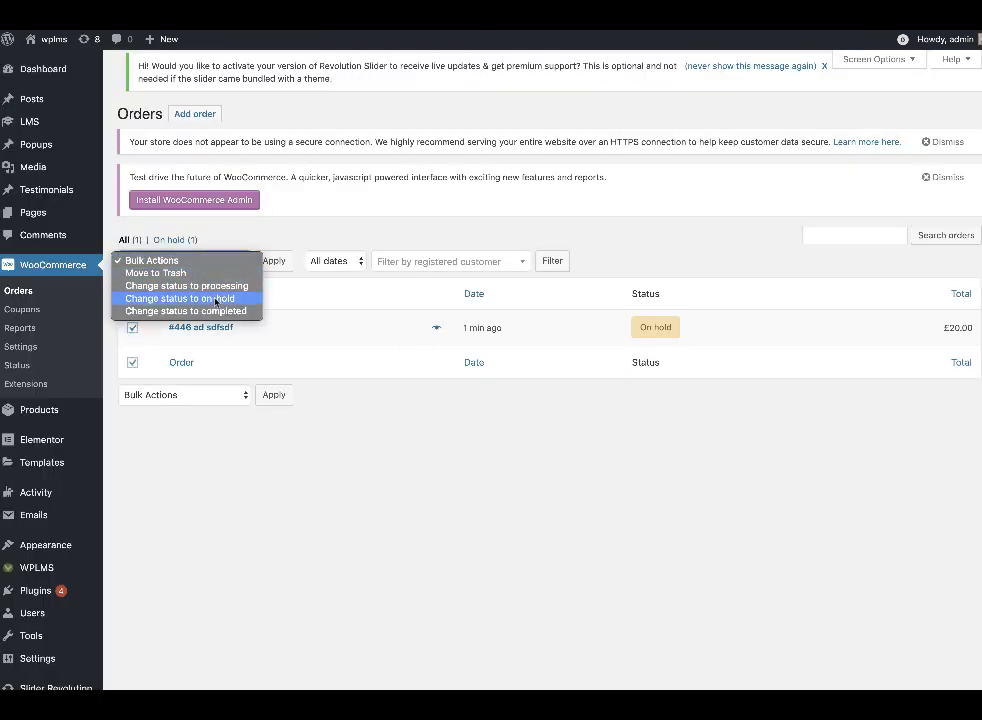
{"action": "left_click", "coordinate": [178, 310]}
{"action": "left_click", "coordinate": [270, 262]}
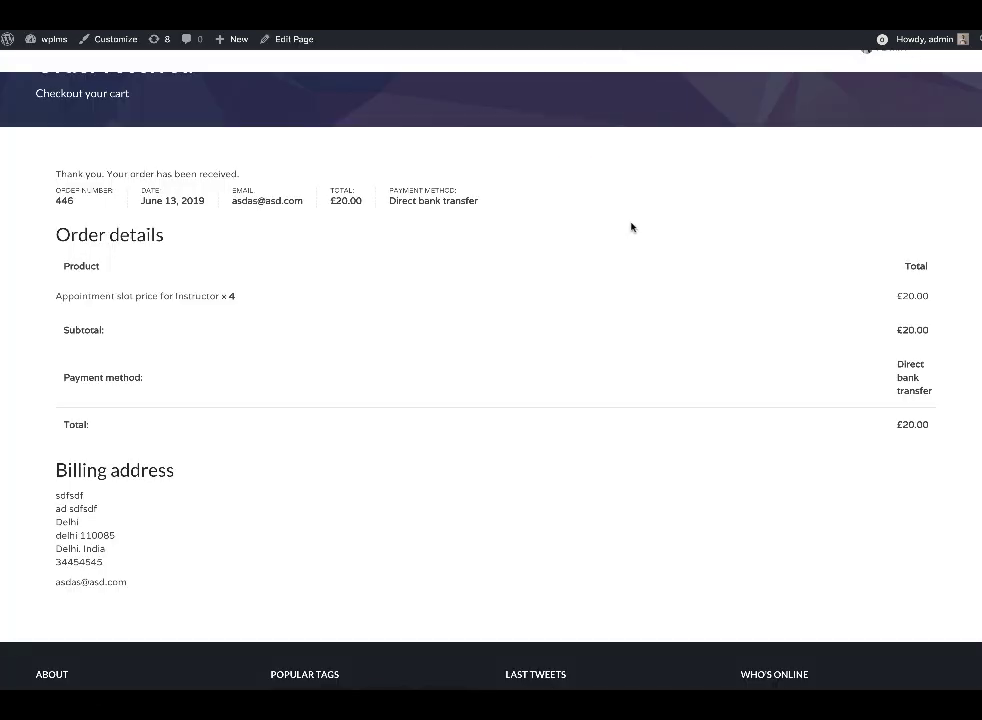
- Open the profile's appointments and examine the purchased slots in both the Bookings and Instructing Appointments lists
{"action": "scroll", "coordinate": [631, 225], "scroll_direction": "up", "scroll_amount": 2}
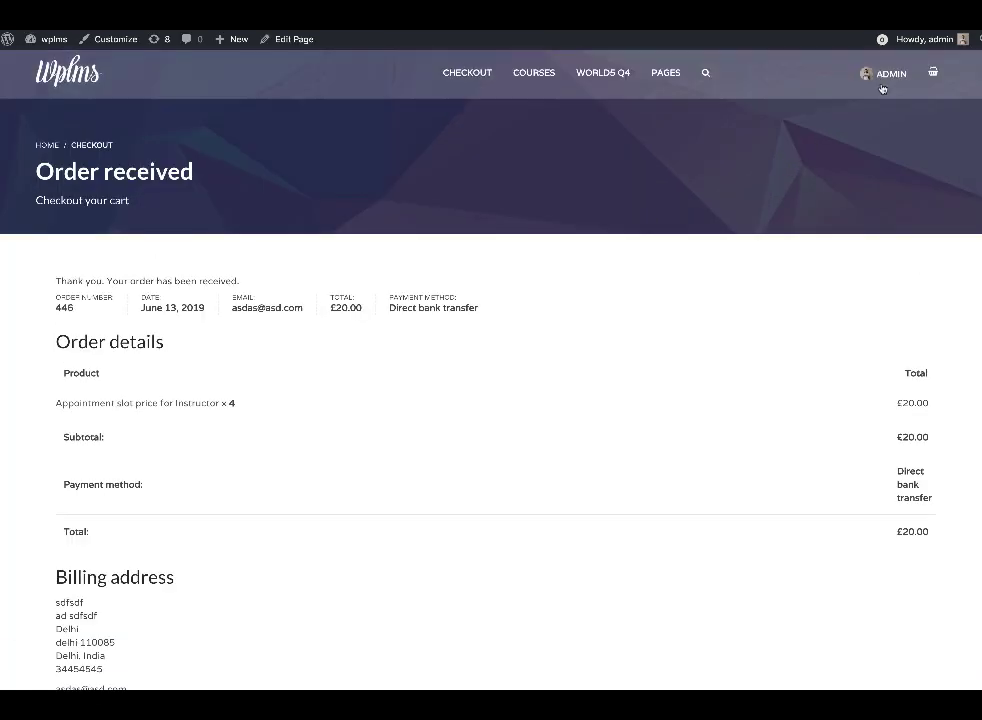
{"action": "left_click", "coordinate": [895, 76]}
{"action": "left_click", "coordinate": [877, 122]}
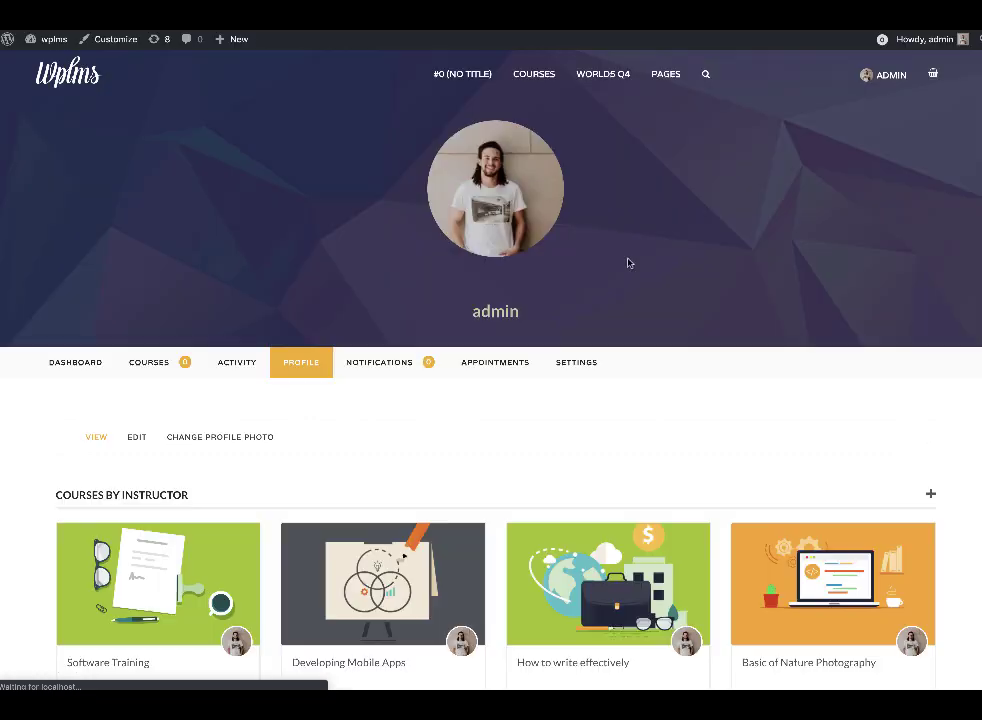
{"action": "left_click", "coordinate": [480, 365]}
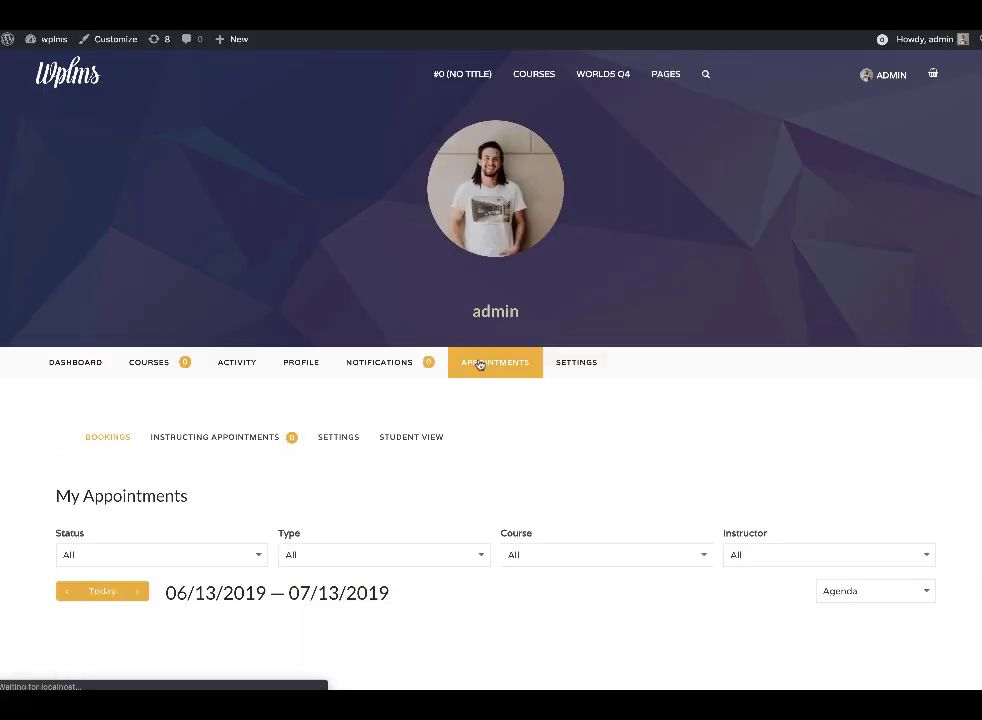
{"action": "scroll", "coordinate": [494, 470], "scroll_direction": "down", "scroll_amount": 1}
{"action": "scroll", "coordinate": [495, 461], "scroll_direction": "down", "scroll_amount": 2}
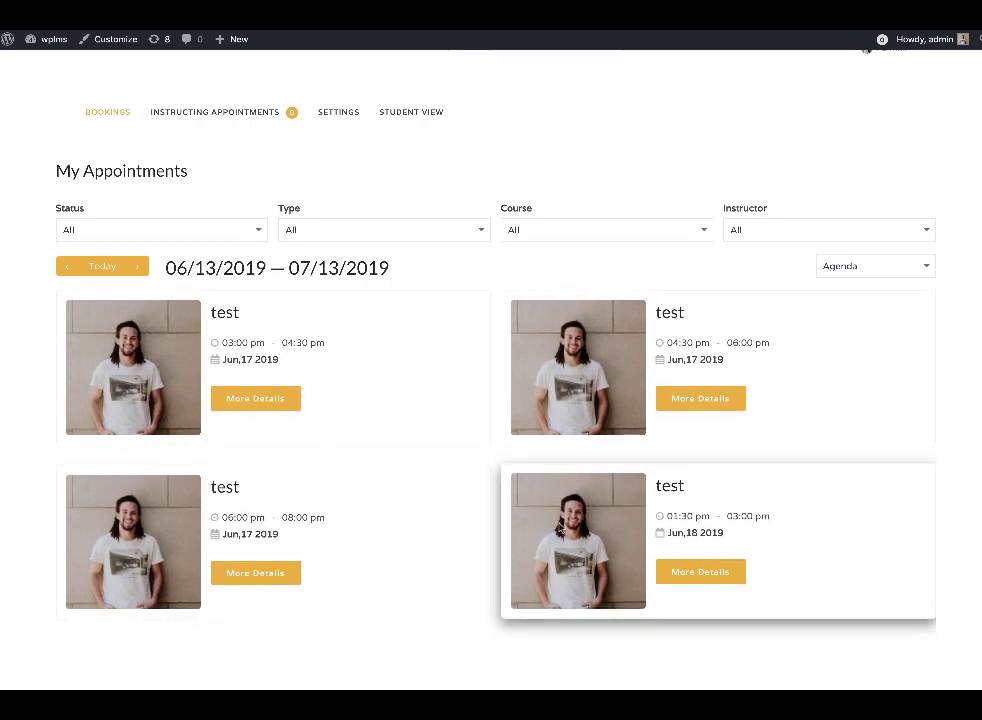
{"action": "left_click", "coordinate": [214, 111]}
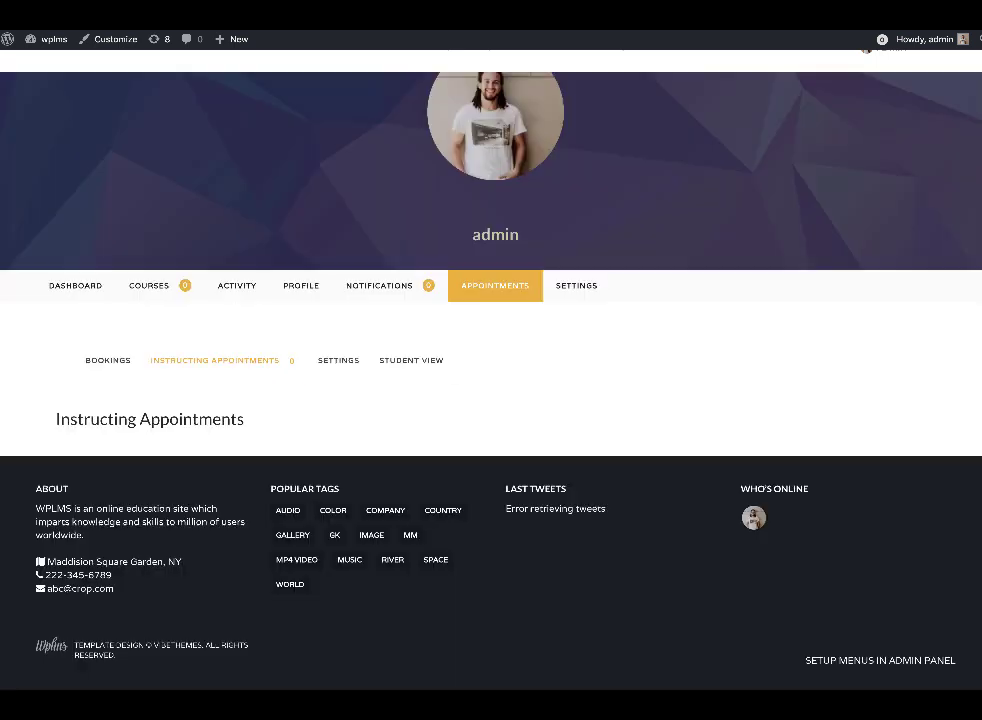
{"action": "scroll", "coordinate": [670, 410], "scroll_direction": "down", "scroll_amount": 2}
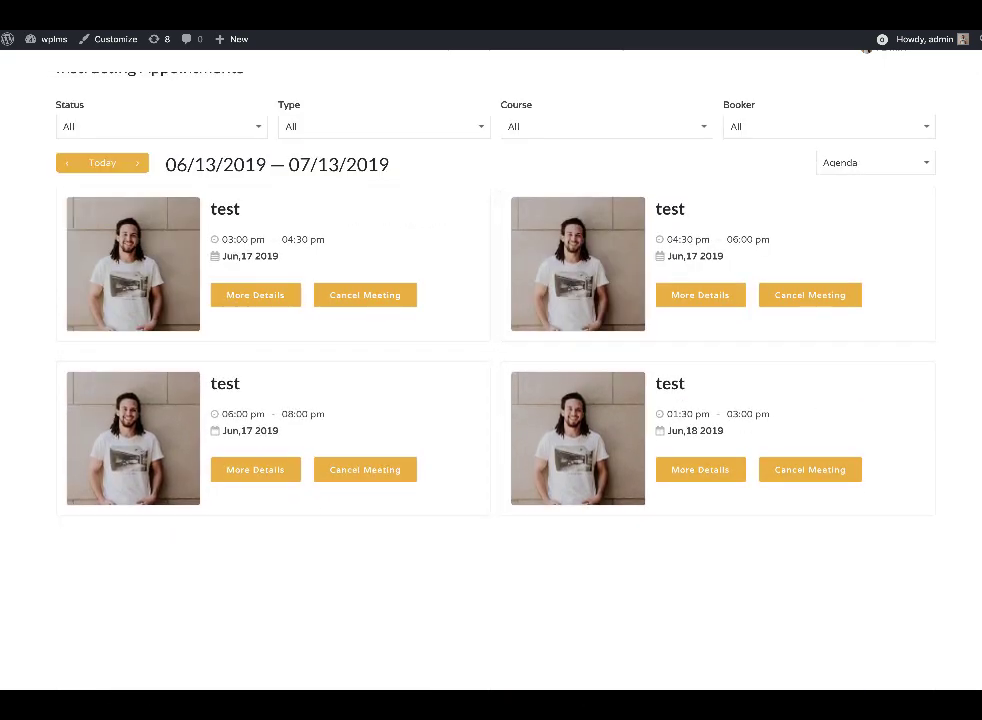
{"action": "scroll", "coordinate": [719, 233], "scroll_direction": "up", "scroll_amount": 3}
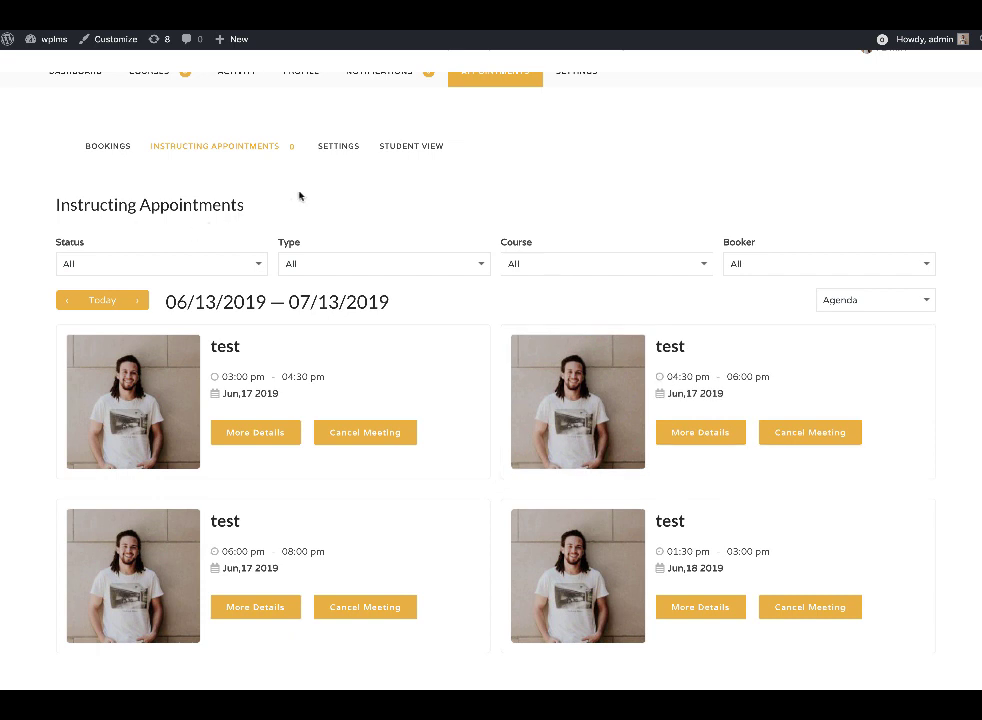
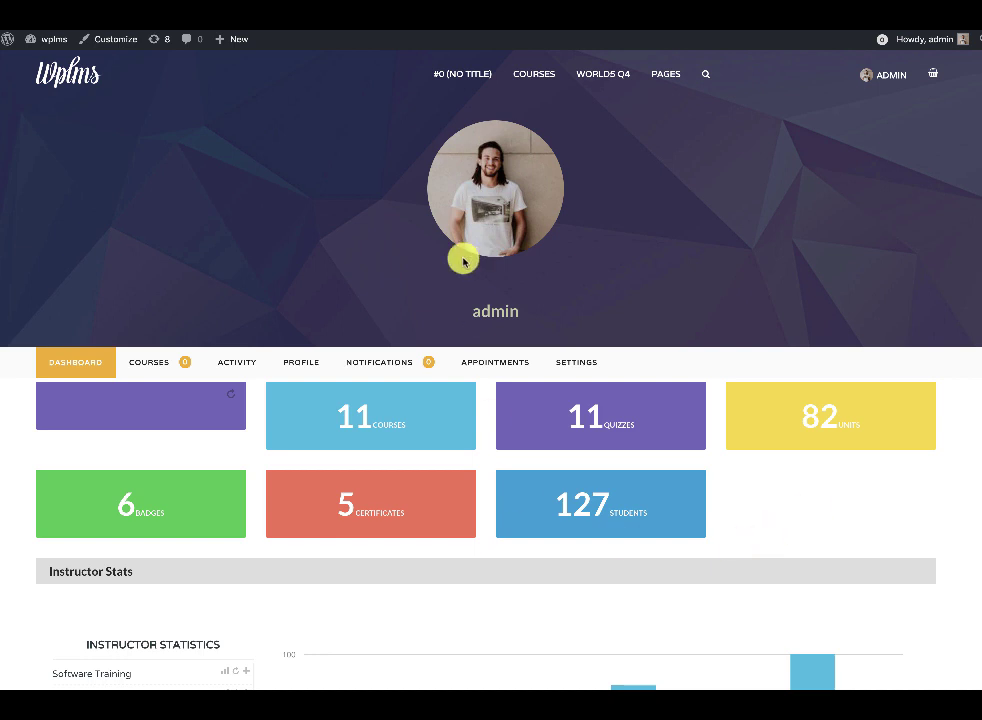
- Open the Software Training course from the profile's instructing courses and start editing it
{"action": "scroll", "coordinate": [140, 350], "scroll_direction": "down", "scroll_amount": 1}
{"action": "left_click", "coordinate": [153, 334]}
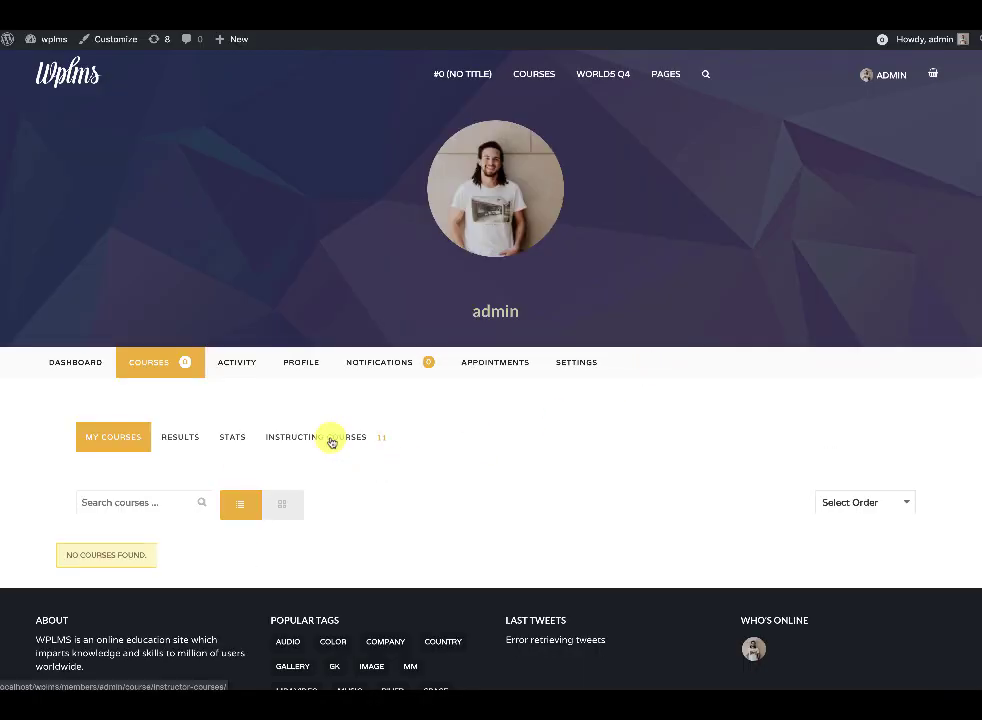
{"action": "left_click", "coordinate": [329, 438]}
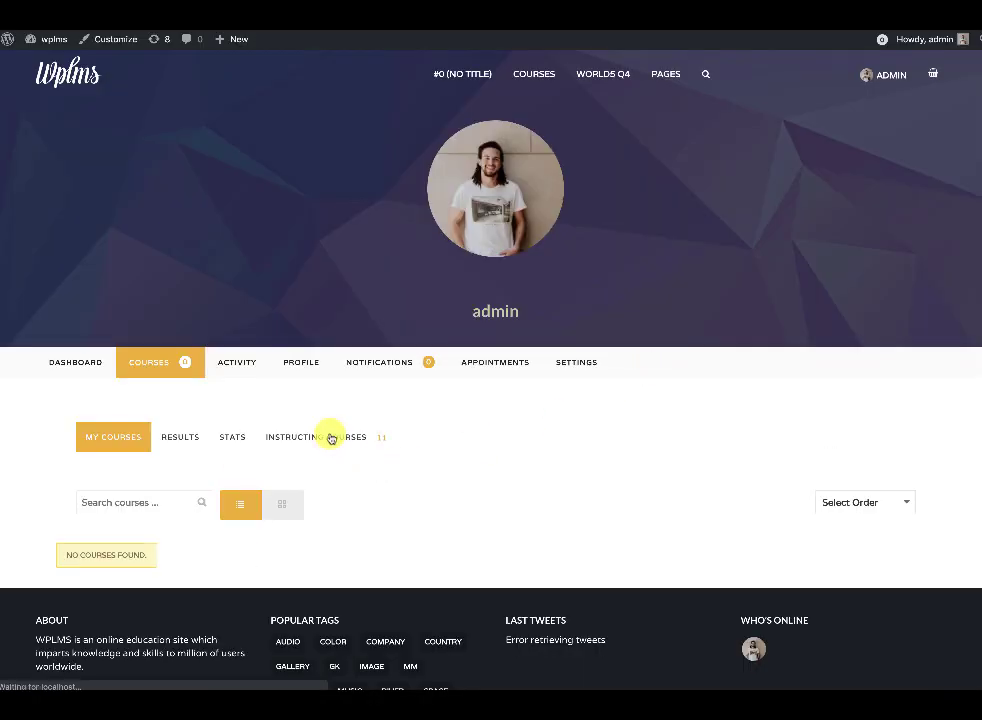
{"action": "scroll", "coordinate": [410, 445], "scroll_direction": "down", "scroll_amount": 2}
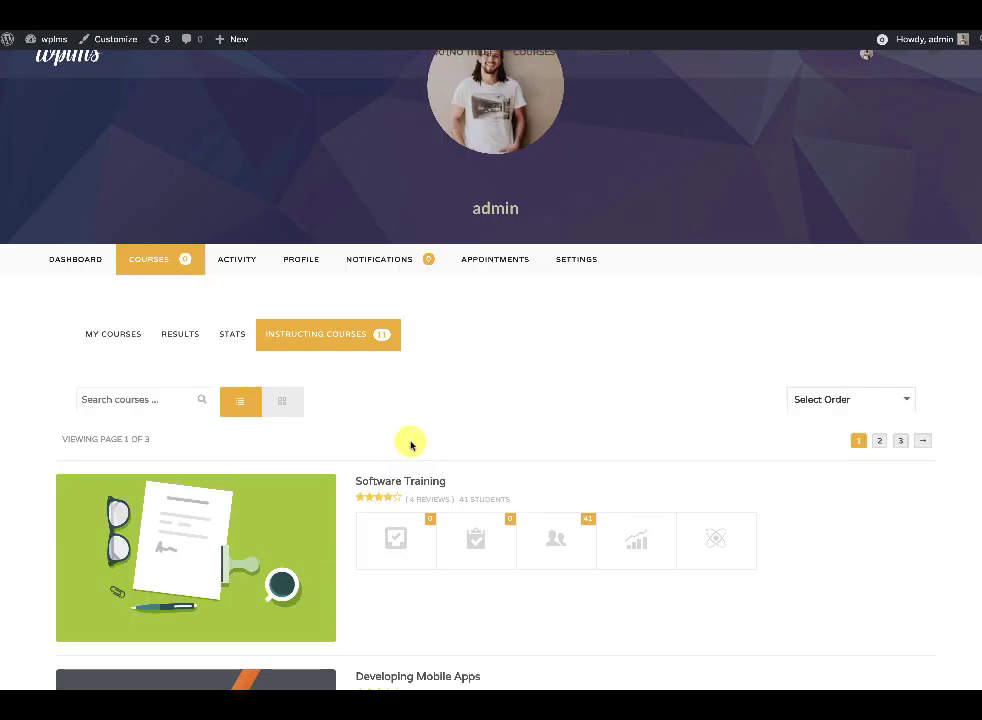
{"action": "scroll", "coordinate": [410, 445], "scroll_direction": "down", "scroll_amount": 2}
{"action": "left_click", "coordinate": [400, 381]}
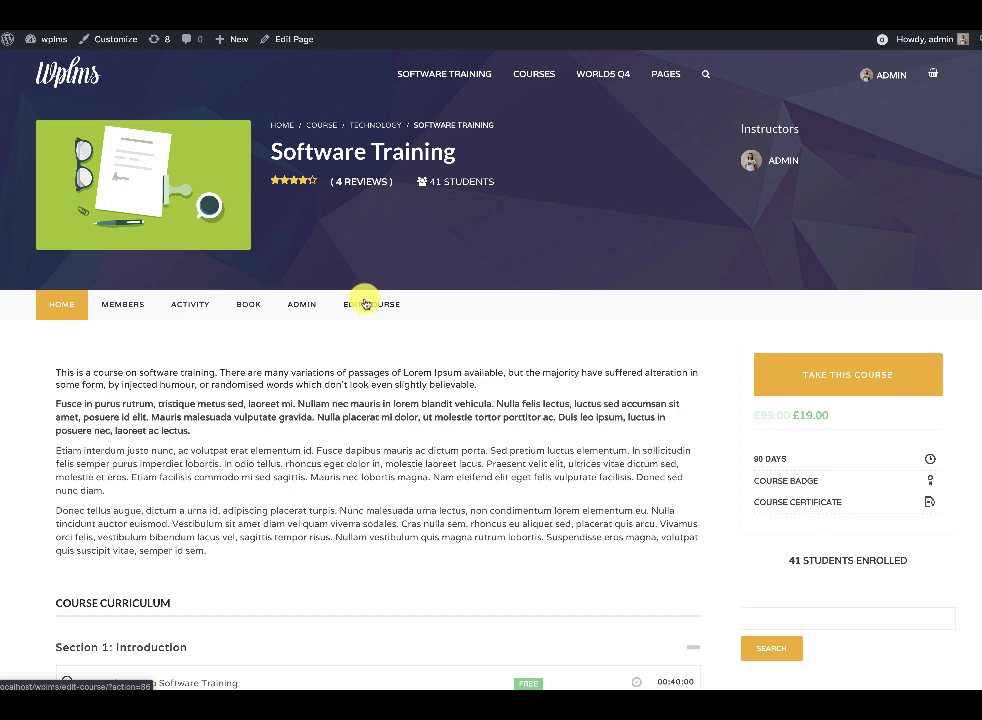
{"action": "left_click", "coordinate": [379, 307]}
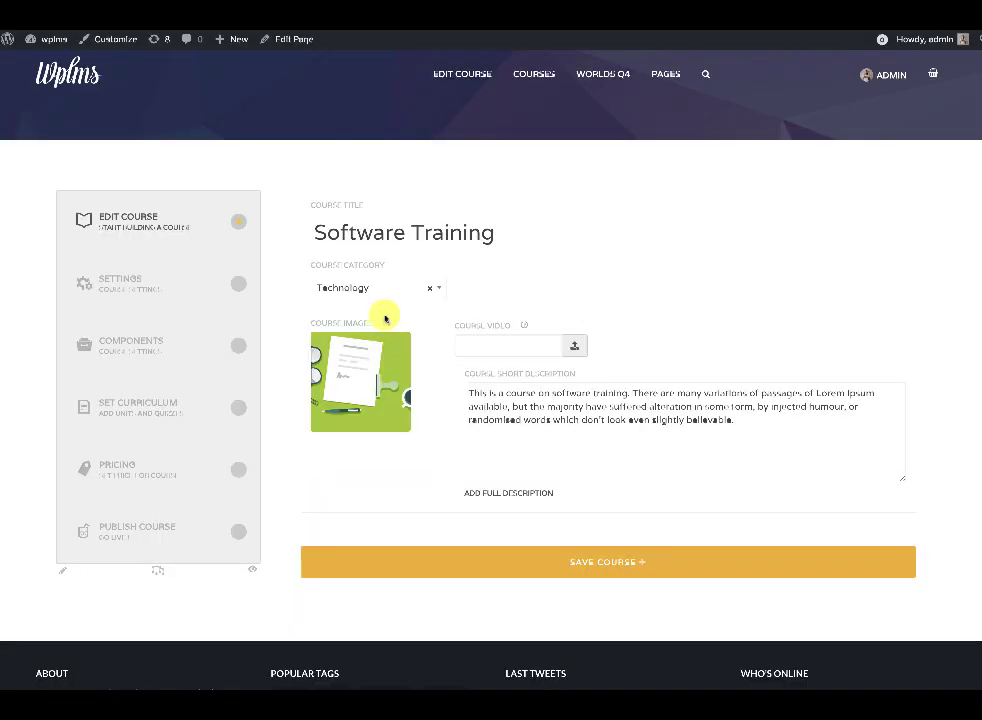
- In the course components, disable course bookings by students and enable them again
{"action": "left_click", "coordinate": [127, 341]}
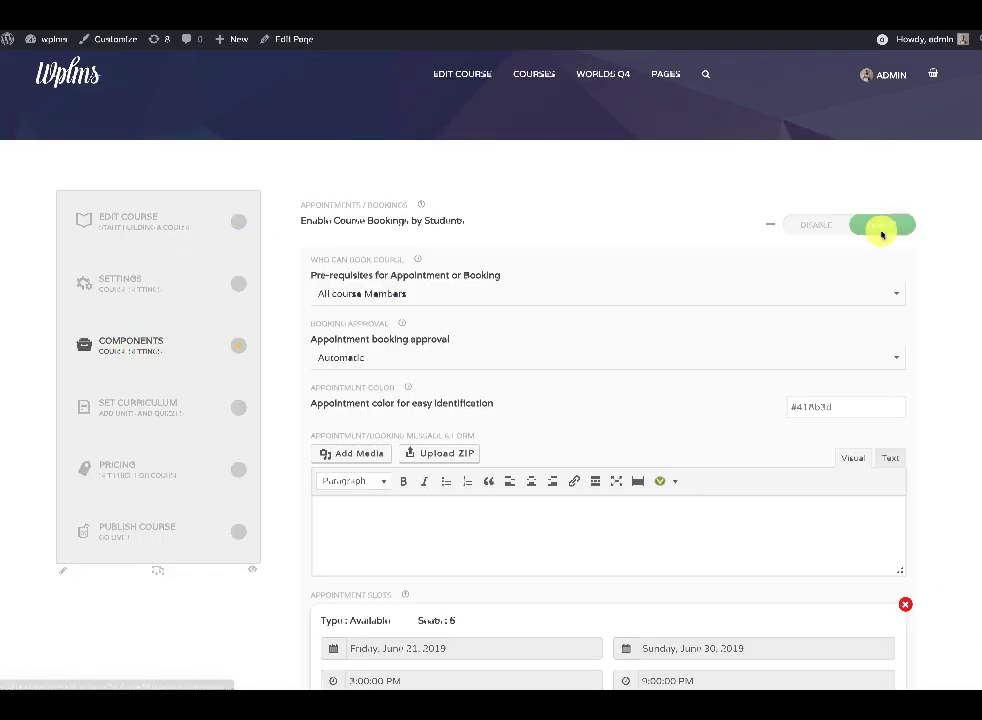
{"action": "left_click", "coordinate": [817, 229]}
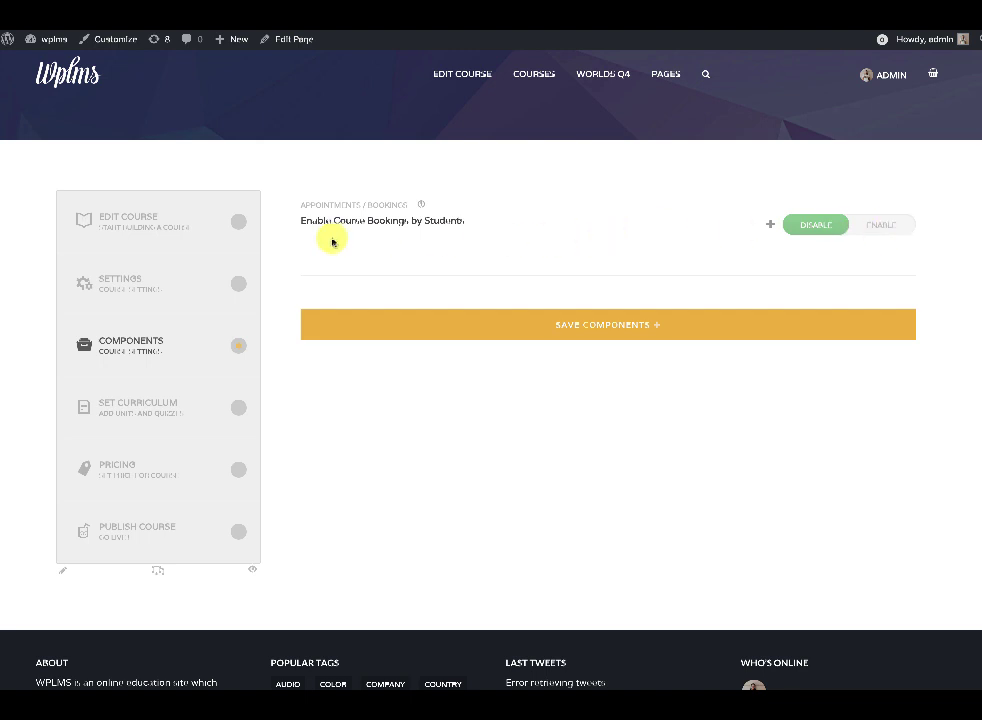
{"action": "left_click", "coordinate": [870, 230]}
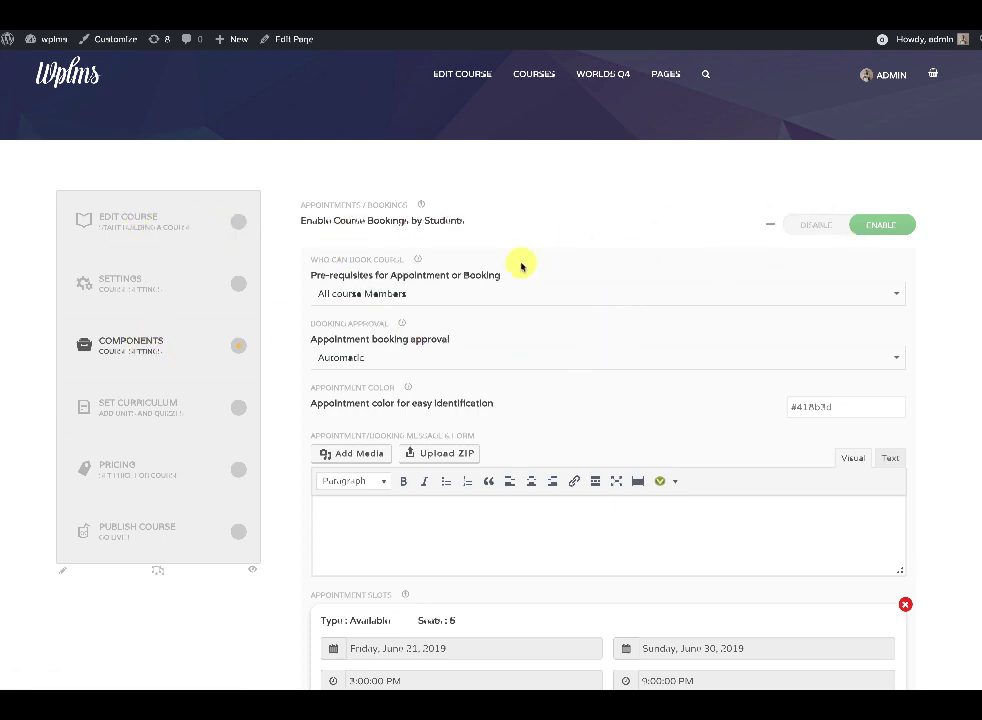
- Examine the booking pre-requisite and approval options, the appointment color, the booking message form and the appointment slots
{"action": "scroll", "coordinate": [522, 265], "scroll_direction": "down", "scroll_amount": 1}
{"action": "left_click", "coordinate": [415, 253]}
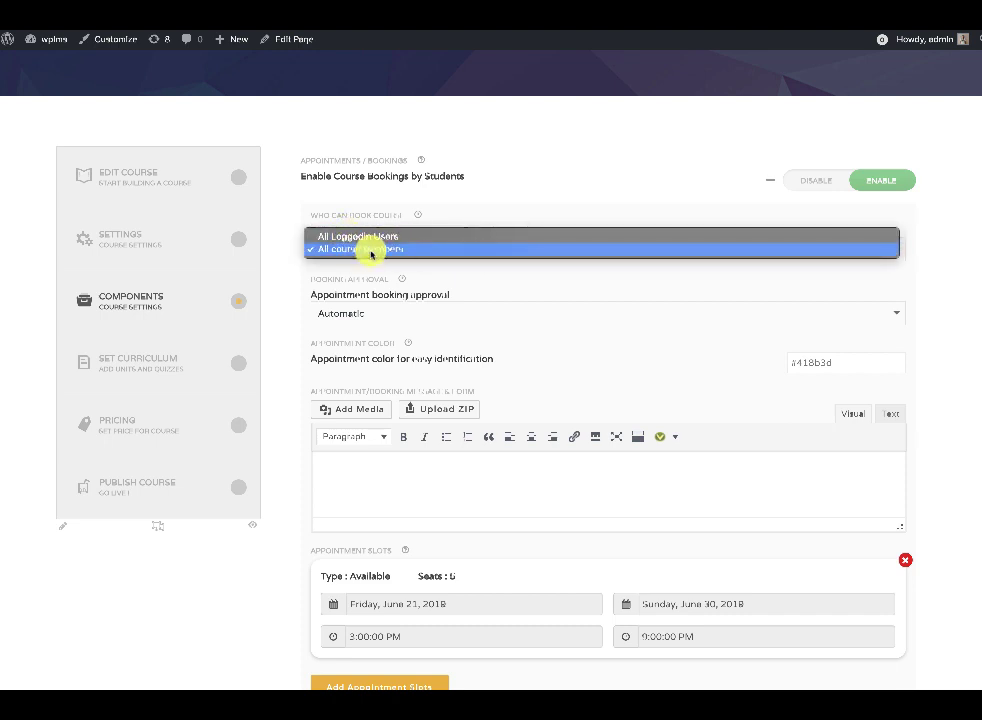
{"action": "left_click", "coordinate": [551, 273]}
{"action": "scroll", "coordinate": [520, 268], "scroll_direction": "down", "scroll_amount": 2}
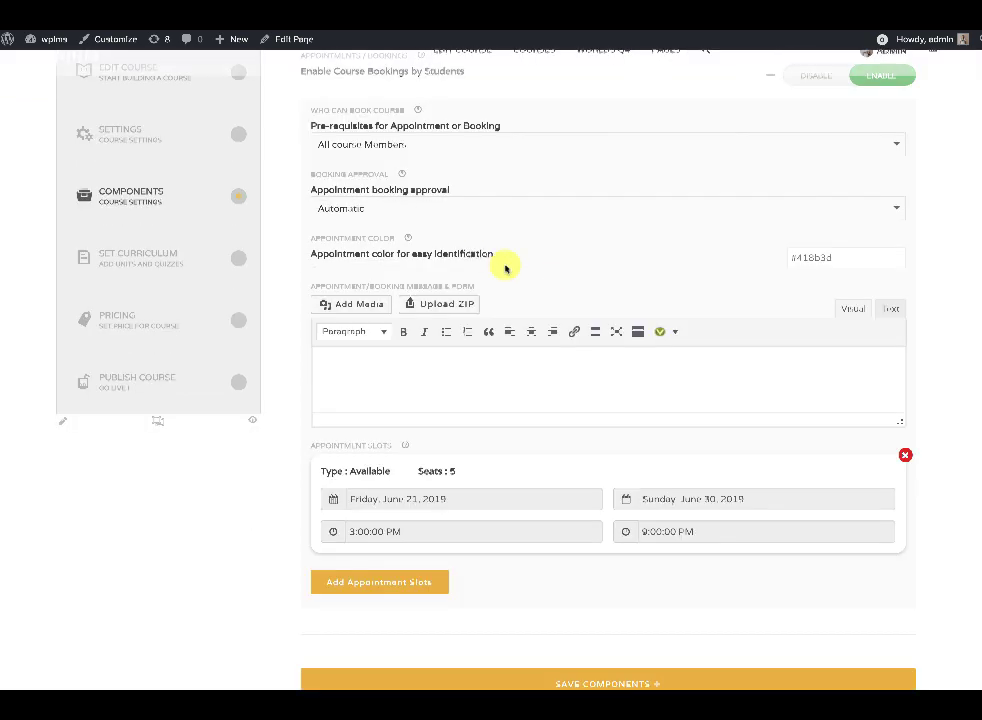
{"action": "left_click", "coordinate": [397, 208]}
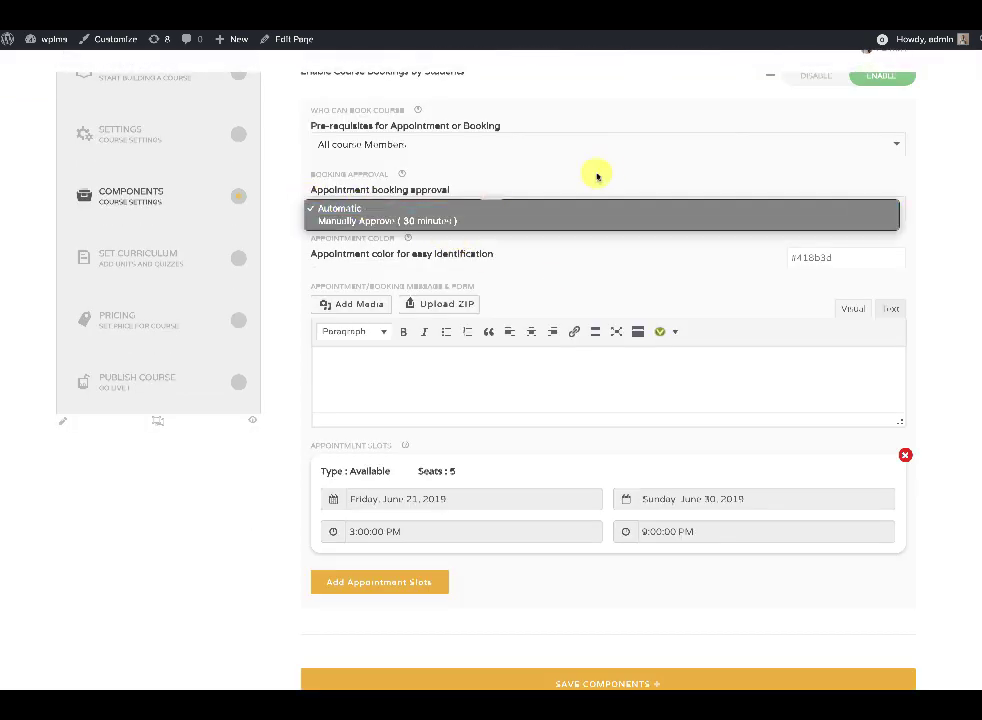
{"action": "left_click", "coordinate": [397, 208]}
{"action": "scroll", "coordinate": [574, 257], "scroll_direction": "down", "scroll_amount": 1}
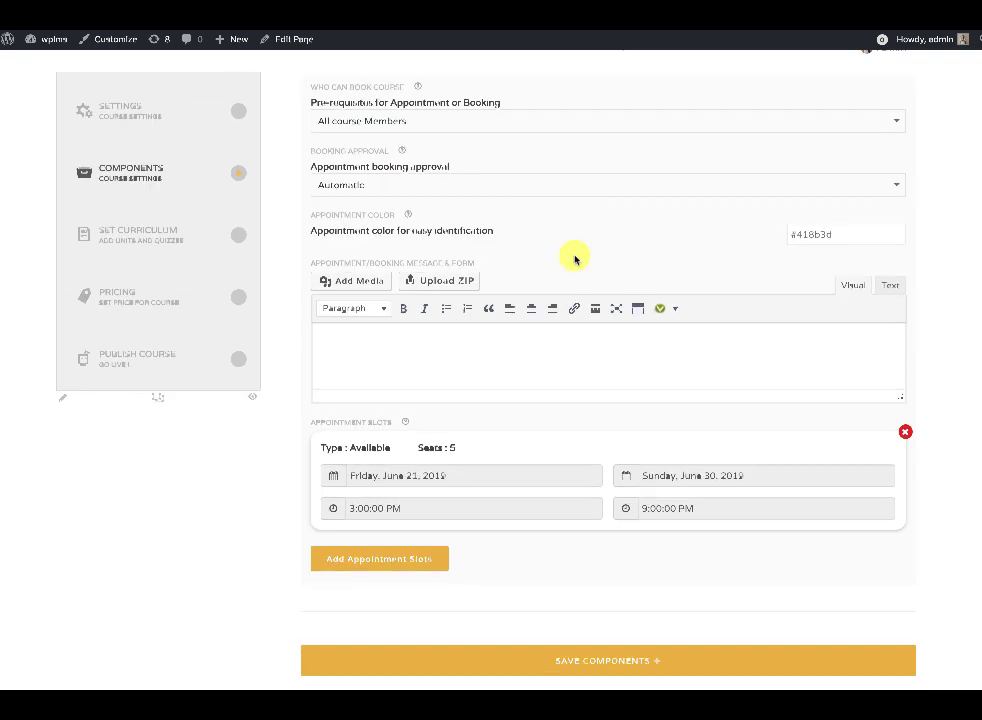
{"action": "left_click", "coordinate": [449, 350]}
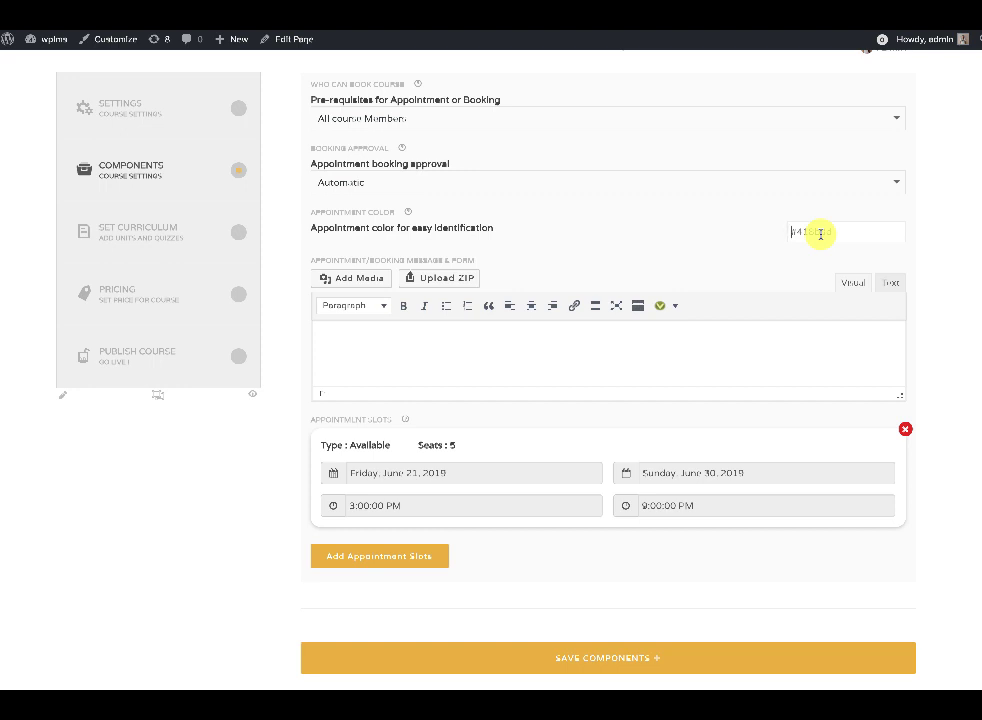
{"action": "left_click", "coordinate": [451, 346]}
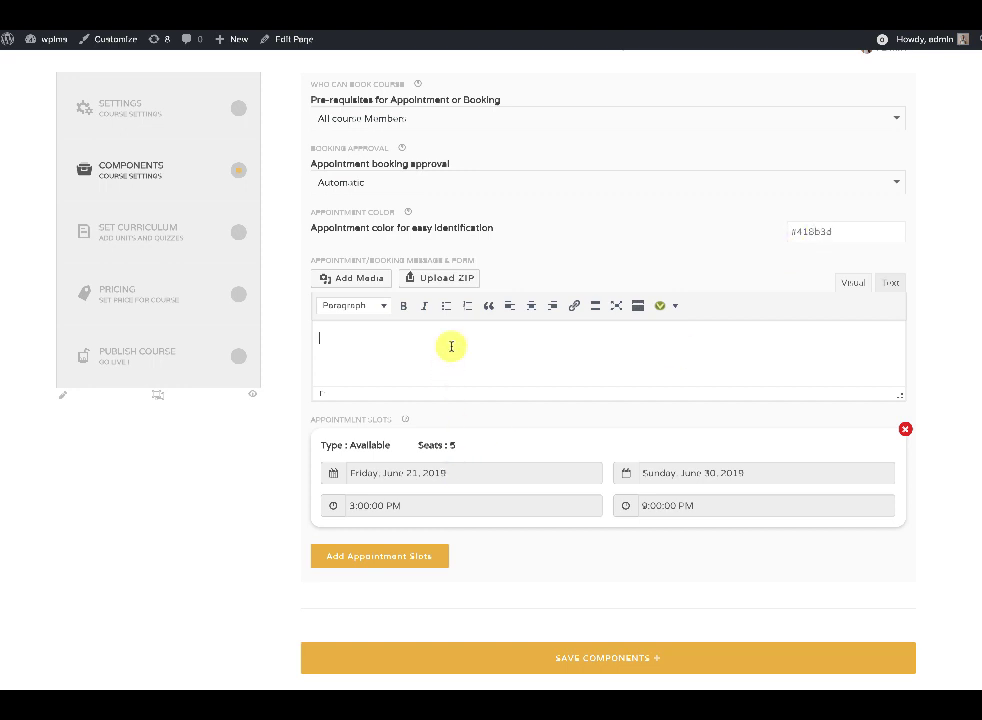
{"action": "scroll", "coordinate": [451, 346], "scroll_direction": "down", "scroll_amount": 1}
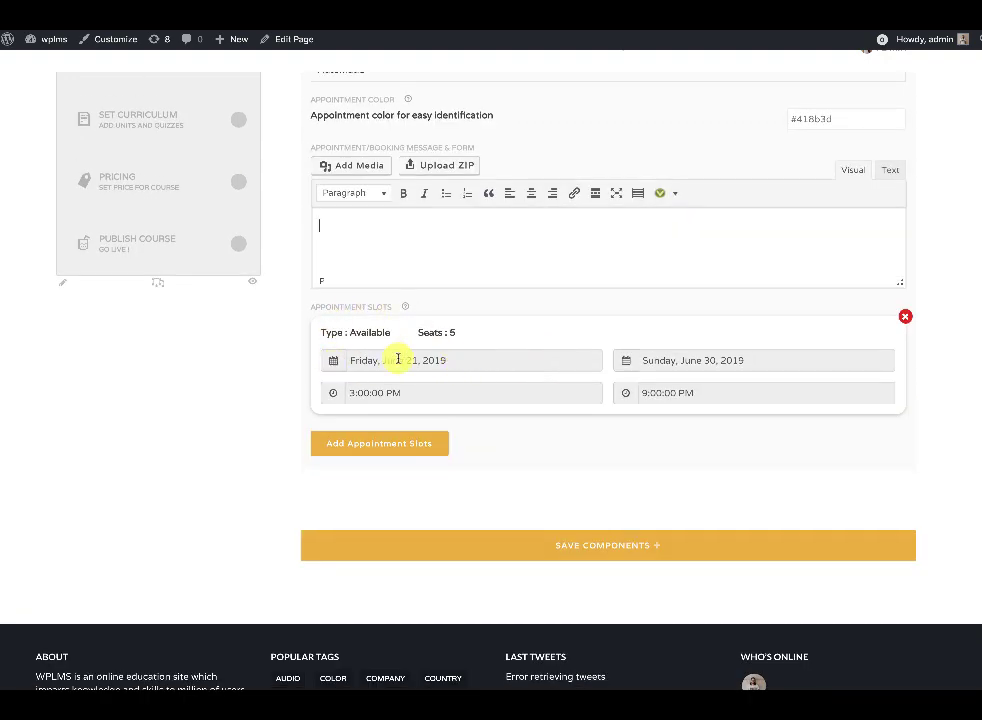
- Bring up the available appointment slots for the course and save the course components
{"action": "left_click", "coordinate": [394, 447]}
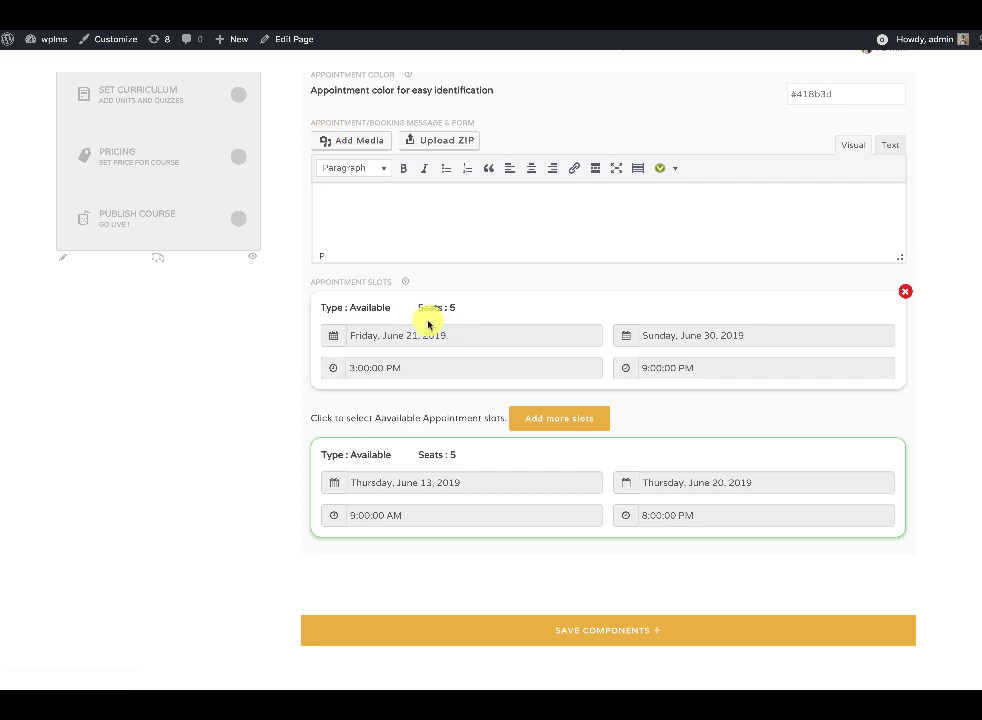
{"action": "left_click", "coordinate": [583, 635]}
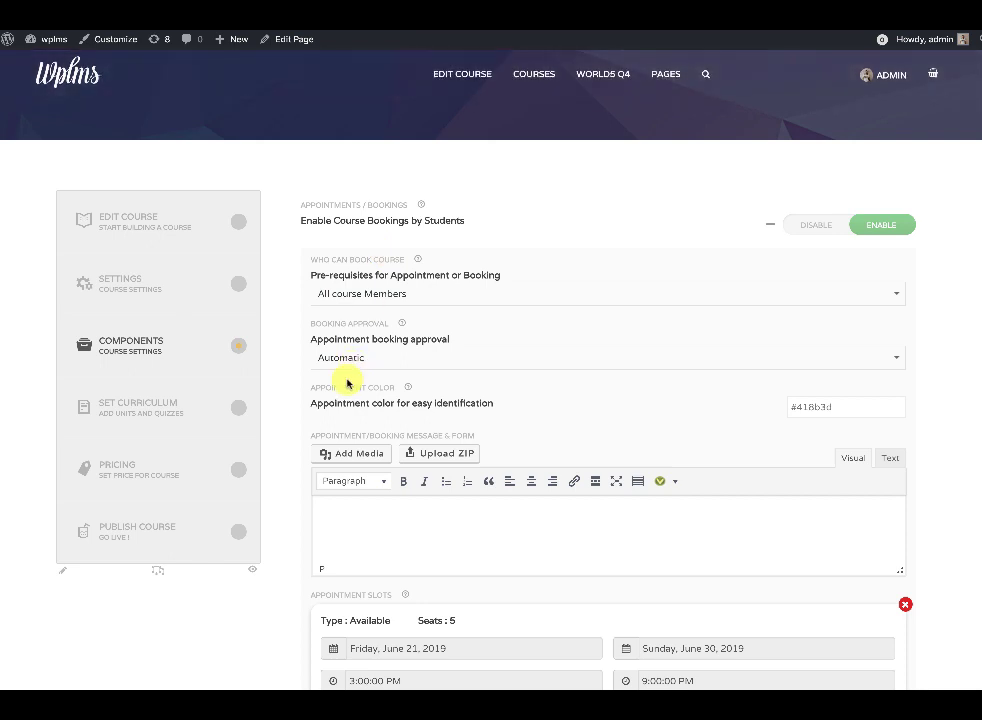
- Review the course's appointment prices per slot and per schedule, and set the Appointments/Bookings type to Free
{"action": "left_click", "coordinate": [141, 465]}
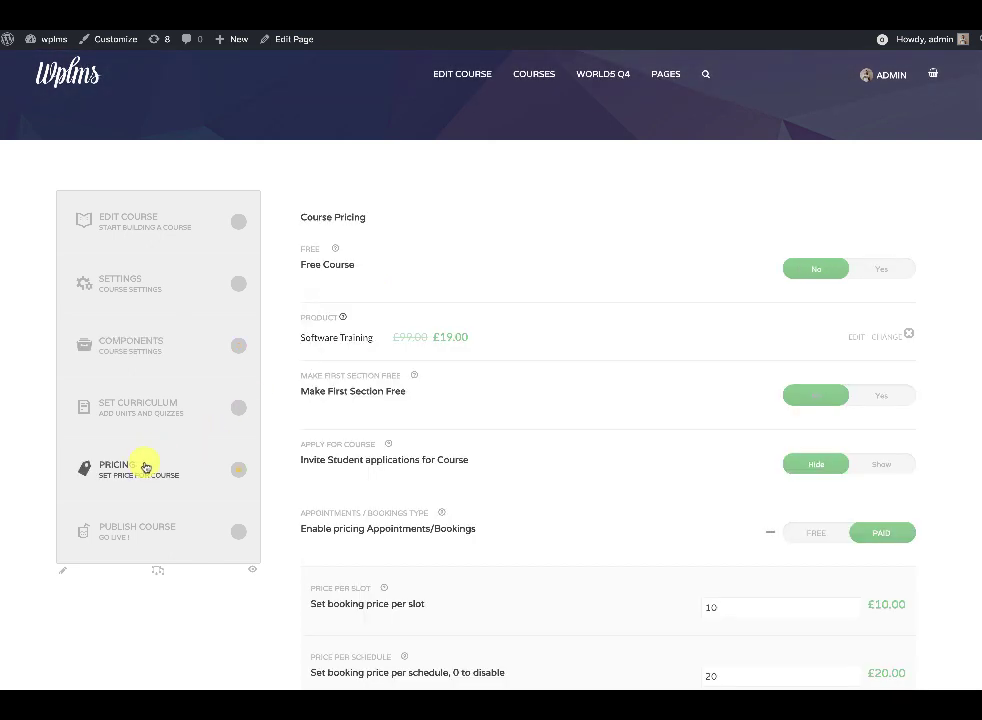
{"action": "left_click", "coordinate": [138, 341]}
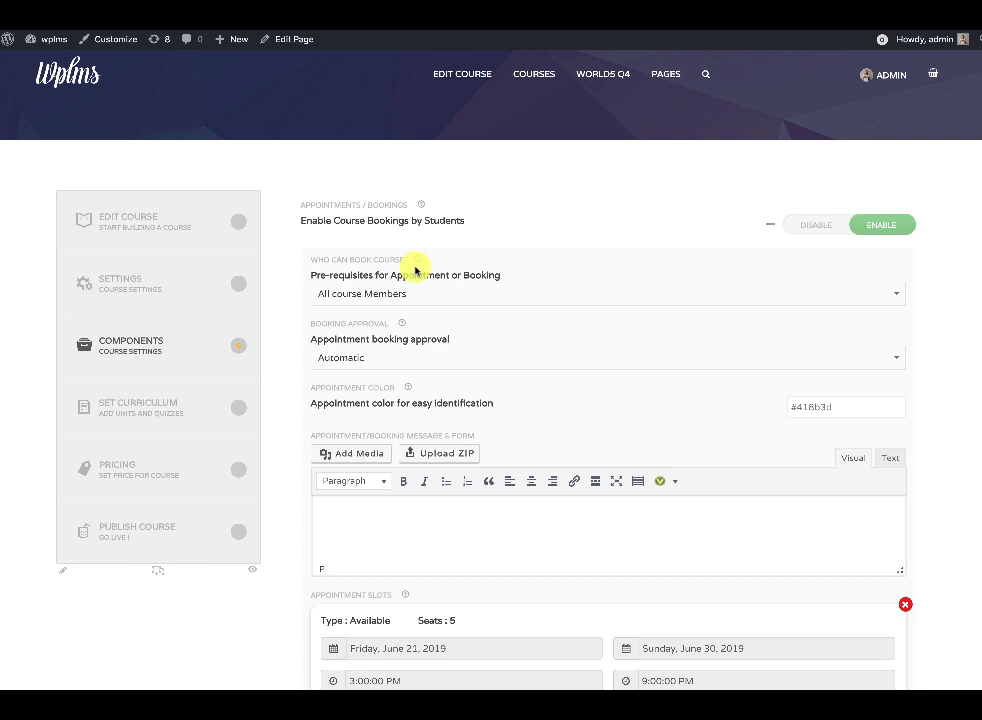
{"action": "left_click", "coordinate": [131, 468]}
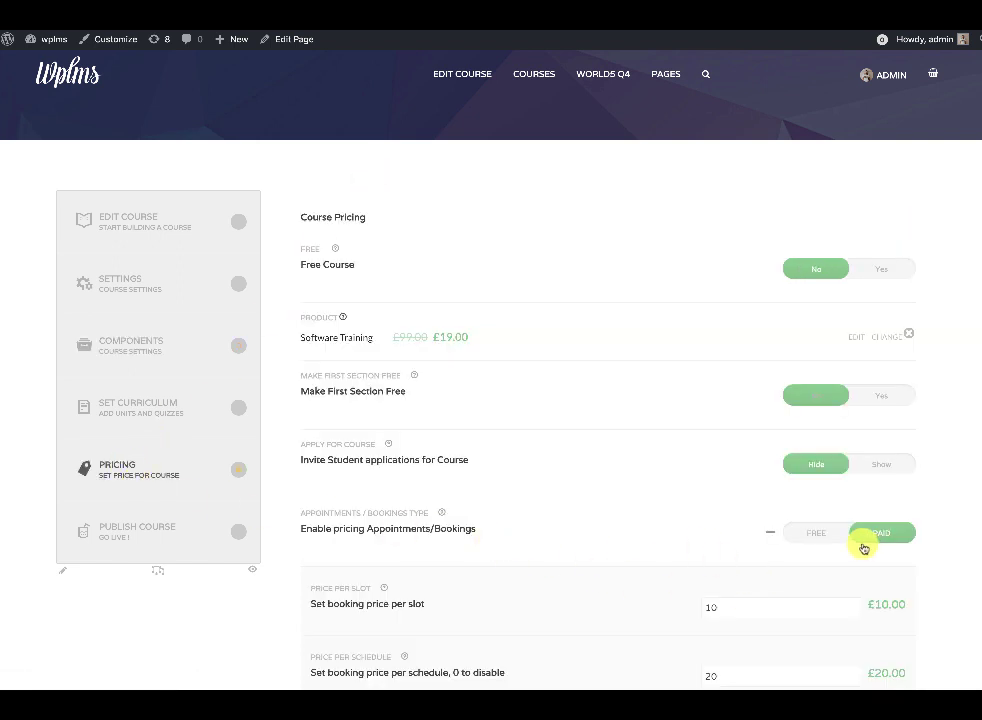
{"action": "scroll", "coordinate": [393, 565], "scroll_direction": "down", "scroll_amount": 1}
{"action": "scroll", "coordinate": [393, 565], "scroll_direction": "down", "scroll_amount": 3}
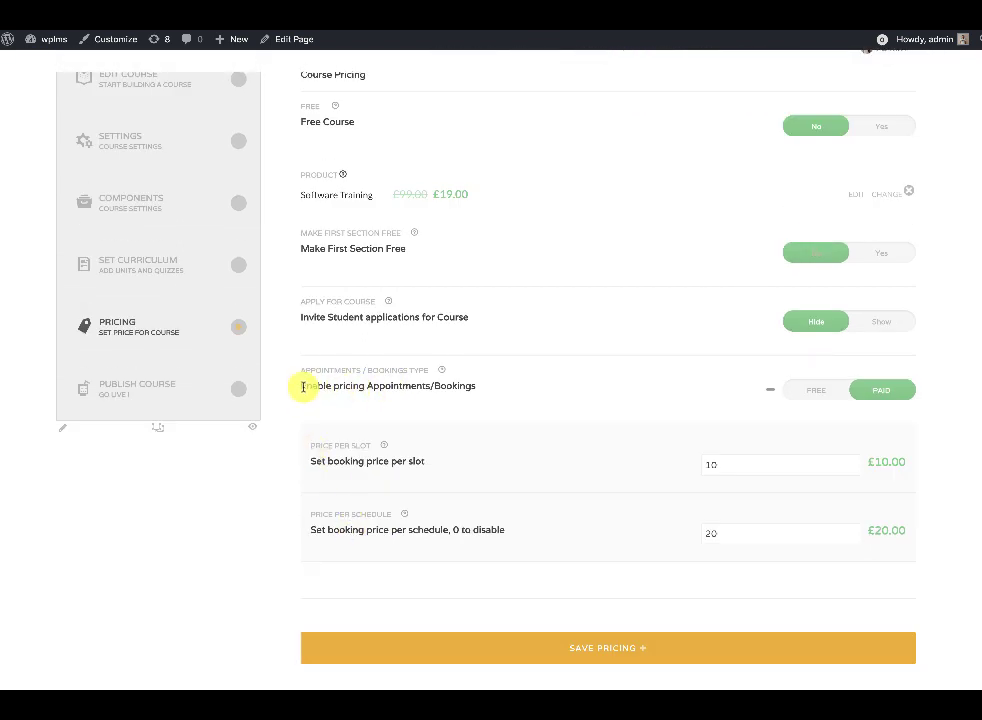
{"action": "left_click_drag", "start_coordinate": [366, 386], "coordinate": [502, 392]}
{"action": "left_click", "coordinate": [673, 406]}
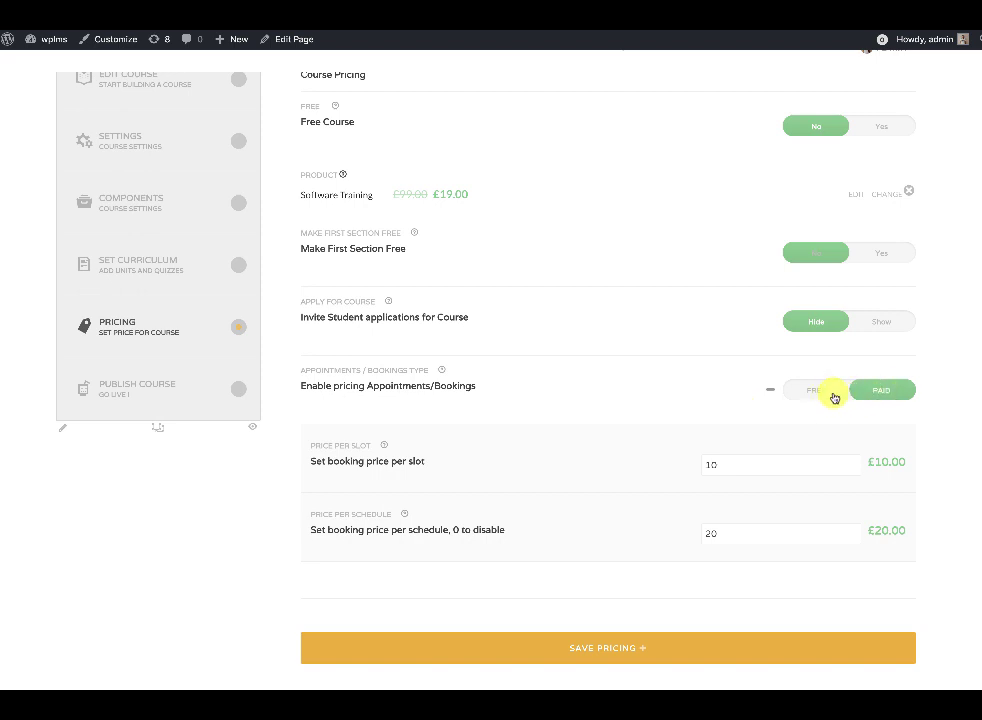
{"action": "left_click", "coordinate": [833, 396]}
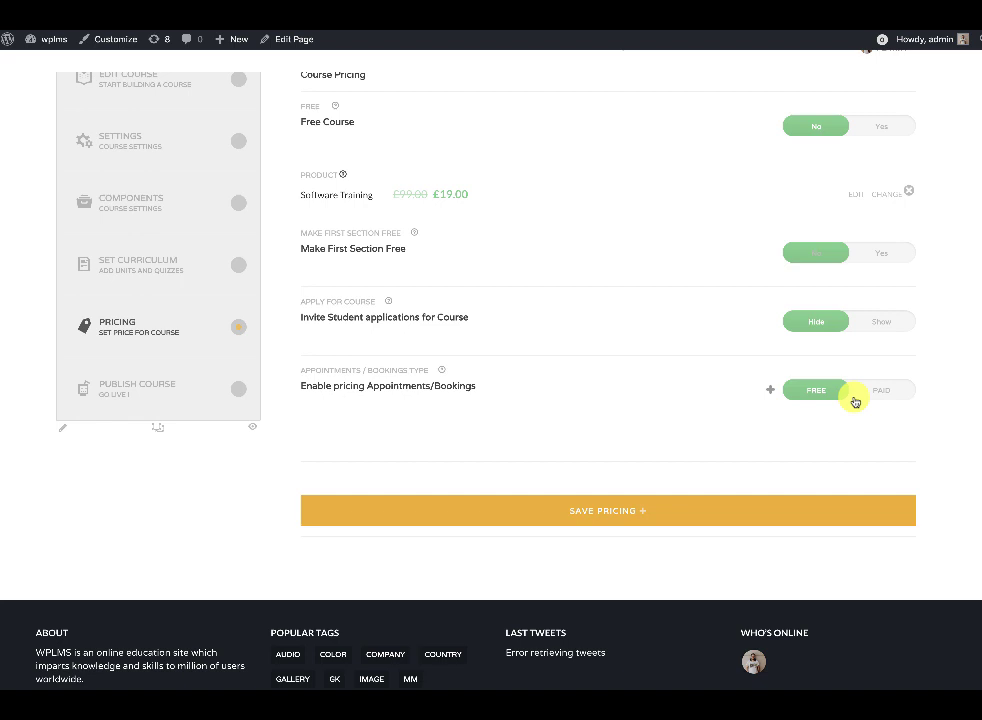
- Set the course's Appointments/Bookings type to Paid and review its price per slot and price per schedule
{"action": "left_click", "coordinate": [798, 393]}
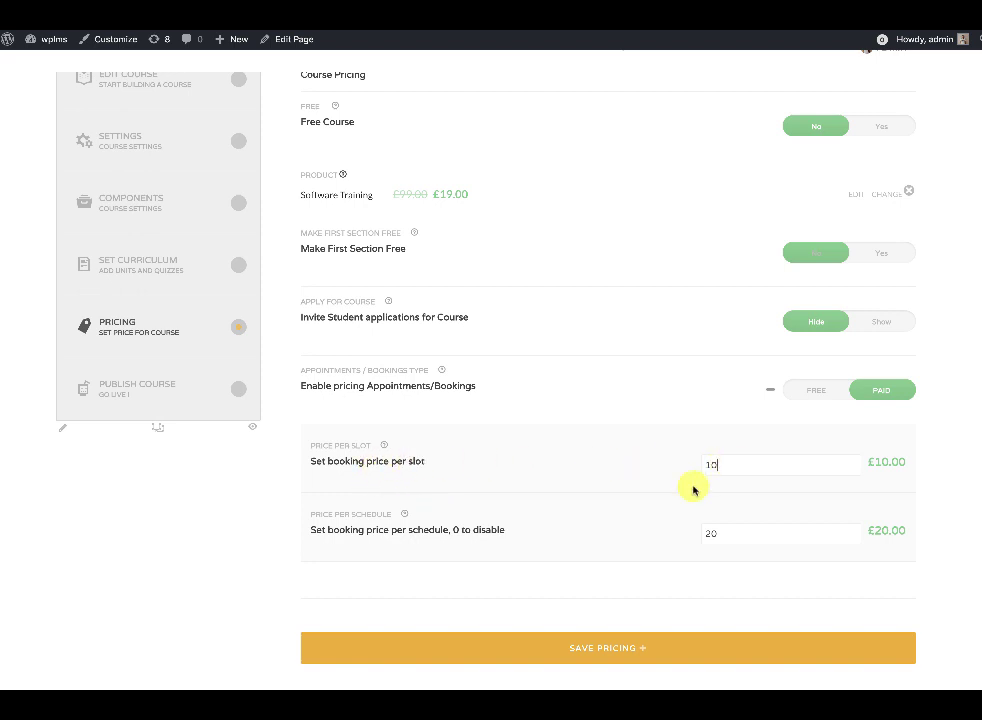
{"action": "left_click_drag", "start_coordinate": [412, 530], "coordinate": [725, 533]}
{"action": "left_click", "coordinate": [730, 532]}
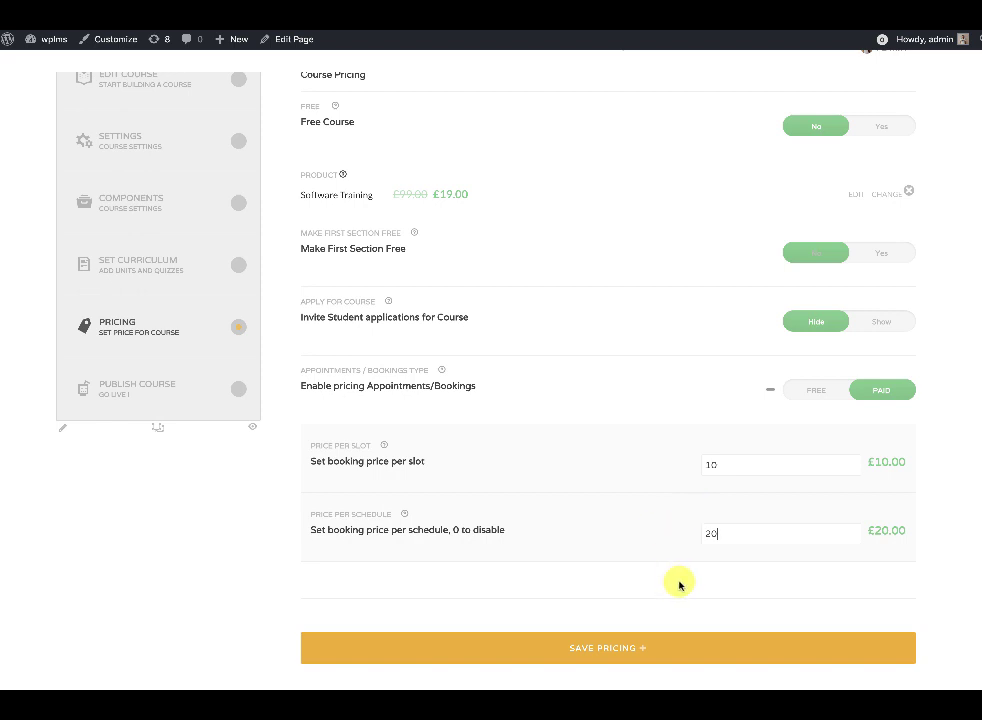
{"action": "left_click", "coordinate": [747, 526]}
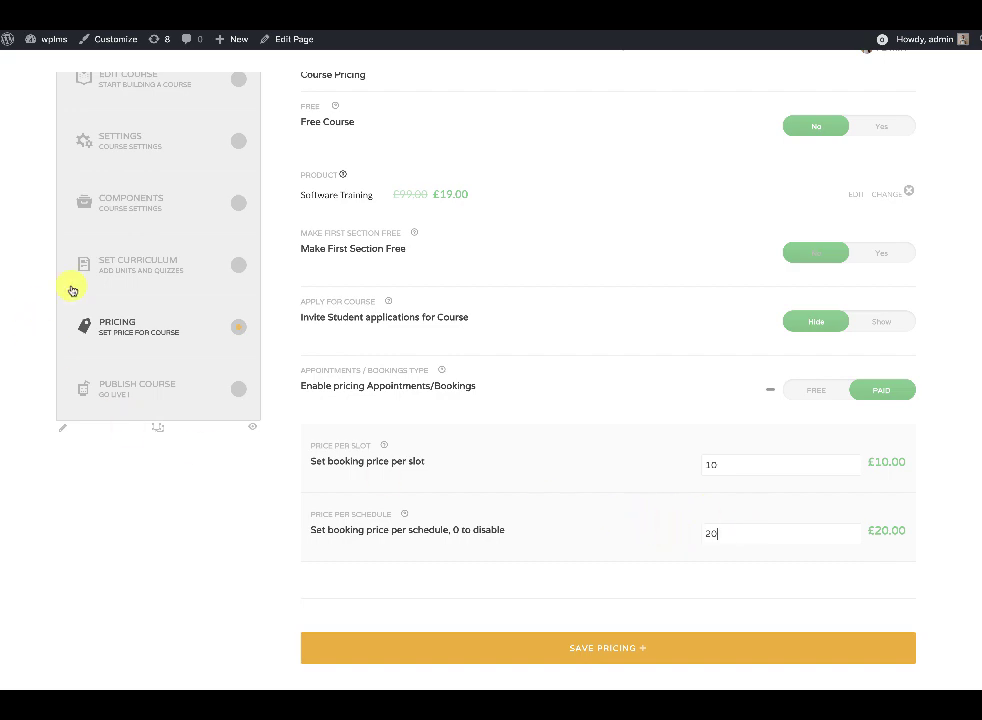
- Check the dates, times and seats of the appointment slots in the course components
{"action": "left_click", "coordinate": [131, 201]}
{"action": "scroll", "coordinate": [551, 448], "scroll_direction": "down", "scroll_amount": 2}
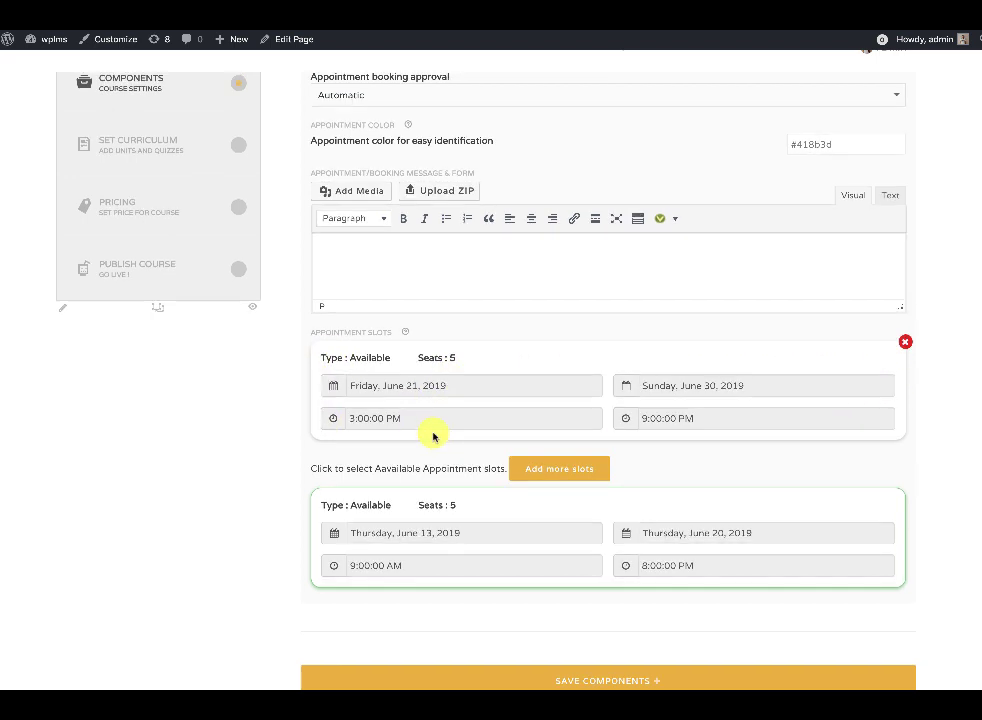
{"action": "scroll", "coordinate": [434, 434], "scroll_direction": "up", "scroll_amount": 1}
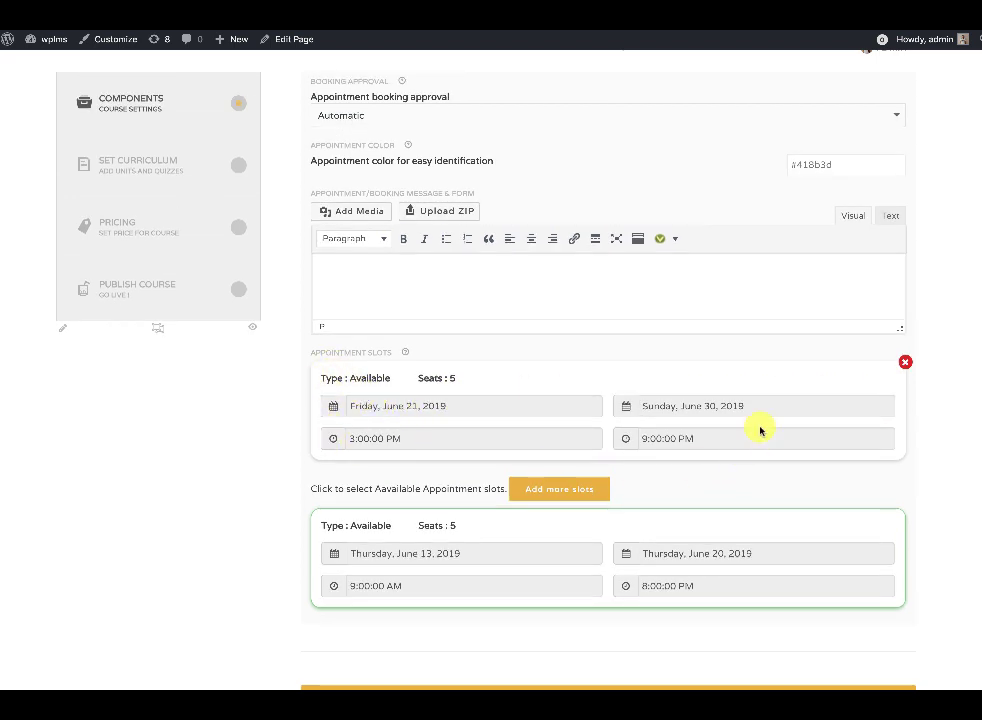
- Return to the course pricing and save it
{"action": "left_click", "coordinate": [112, 223]}
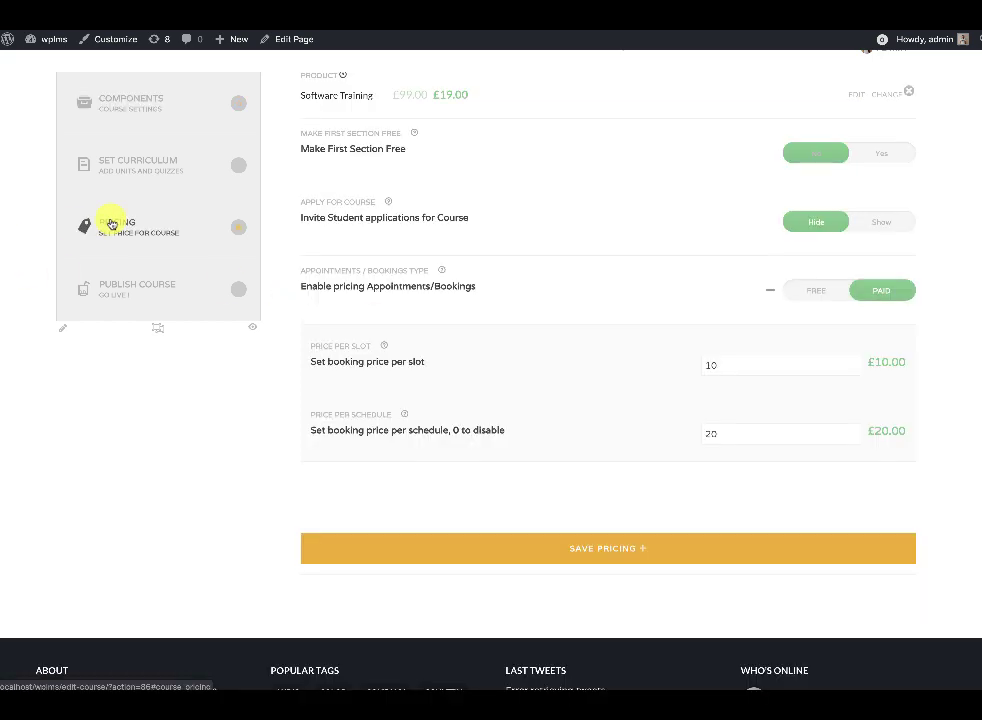
{"action": "left_click", "coordinate": [609, 547]}
{"action": "left_click", "coordinate": [583, 105]}
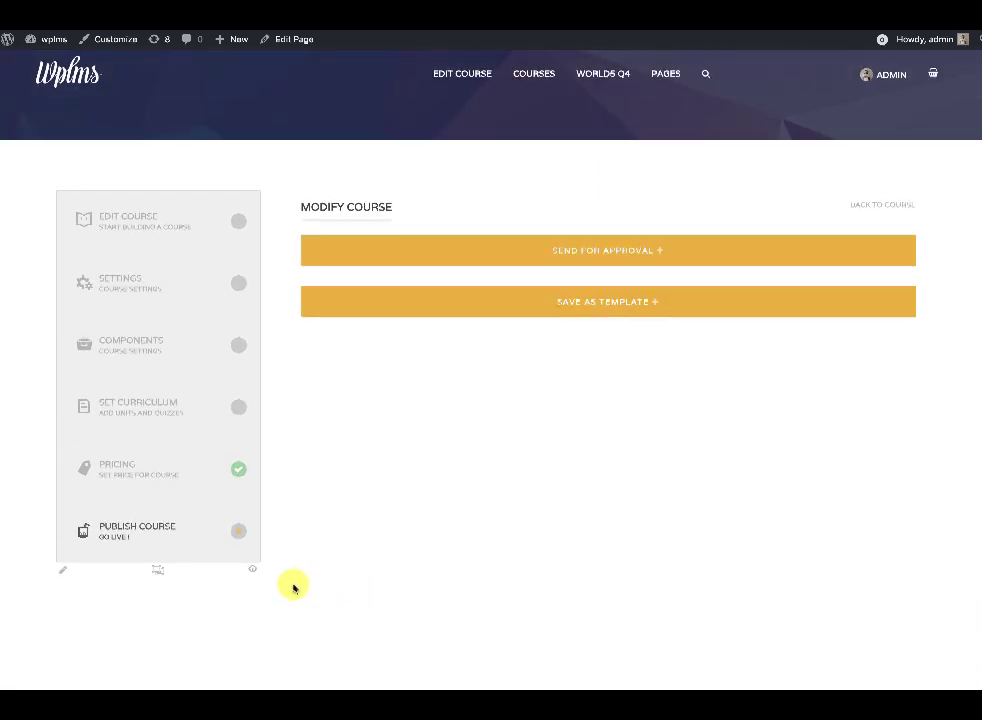
- View the Software Training course page and show the instructor's booking calendar for the week of June 20 - 26
{"action": "left_click", "coordinate": [251, 572]}
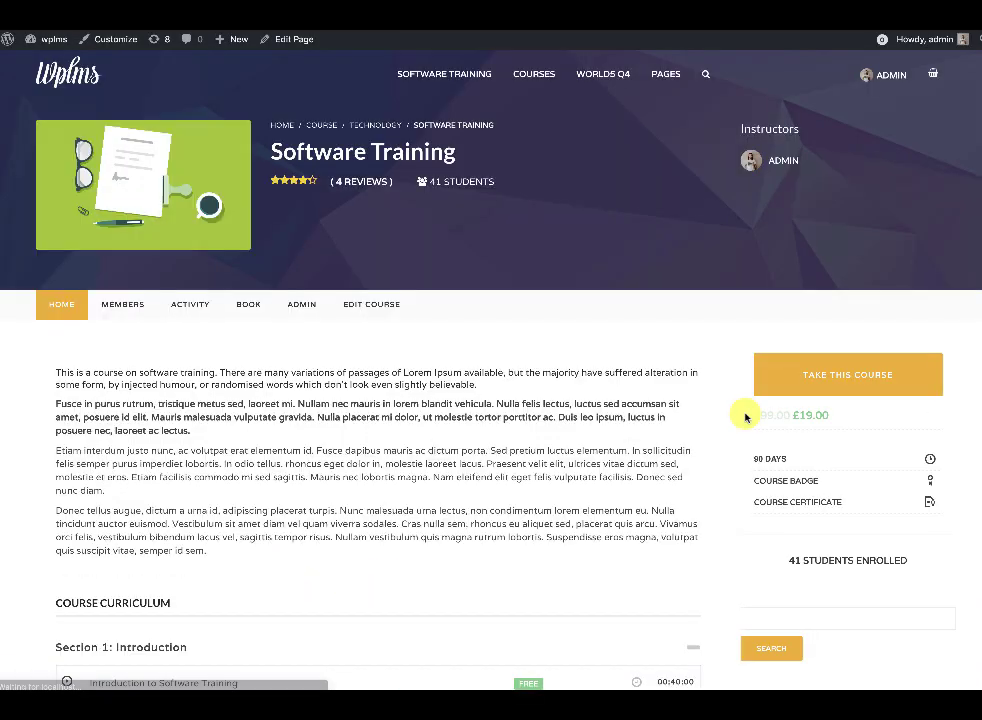
{"action": "left_click", "coordinate": [248, 305]}
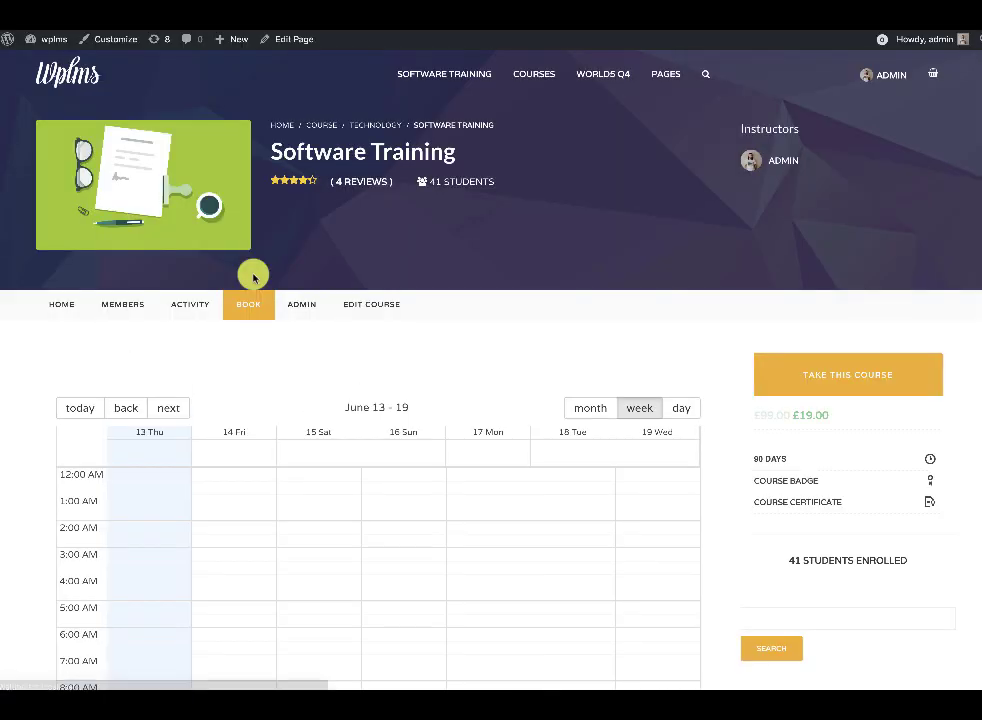
{"action": "scroll", "coordinate": [665, 287], "scroll_direction": "down", "scroll_amount": 1}
{"action": "scroll", "coordinate": [665, 287], "scroll_direction": "down", "scroll_amount": 1}
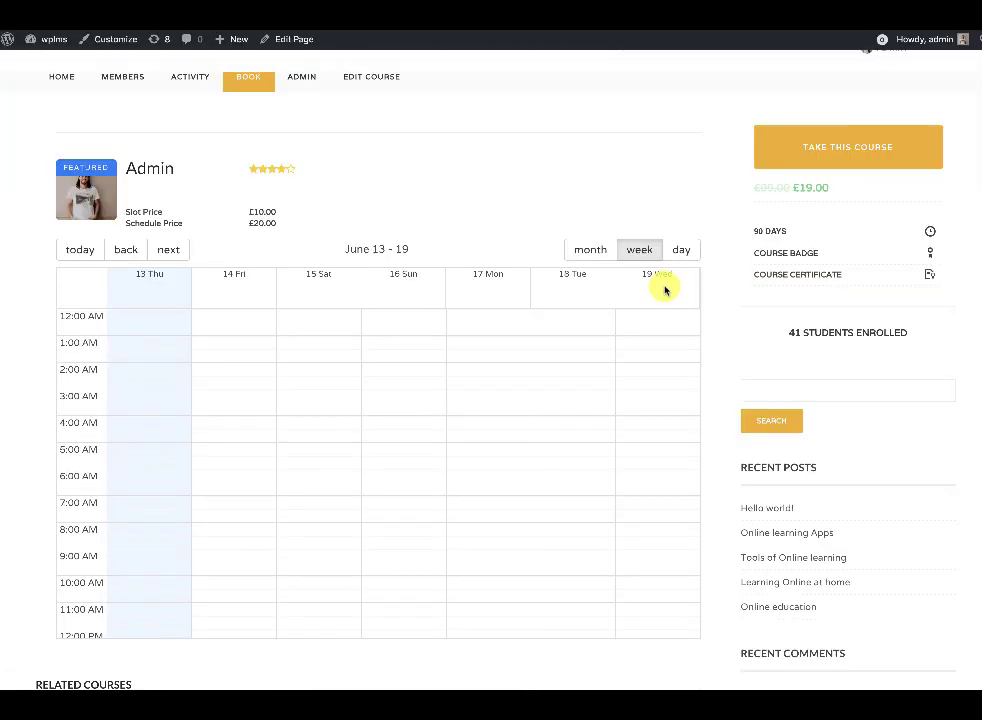
{"action": "scroll", "coordinate": [489, 351], "scroll_direction": "down", "scroll_amount": 3}
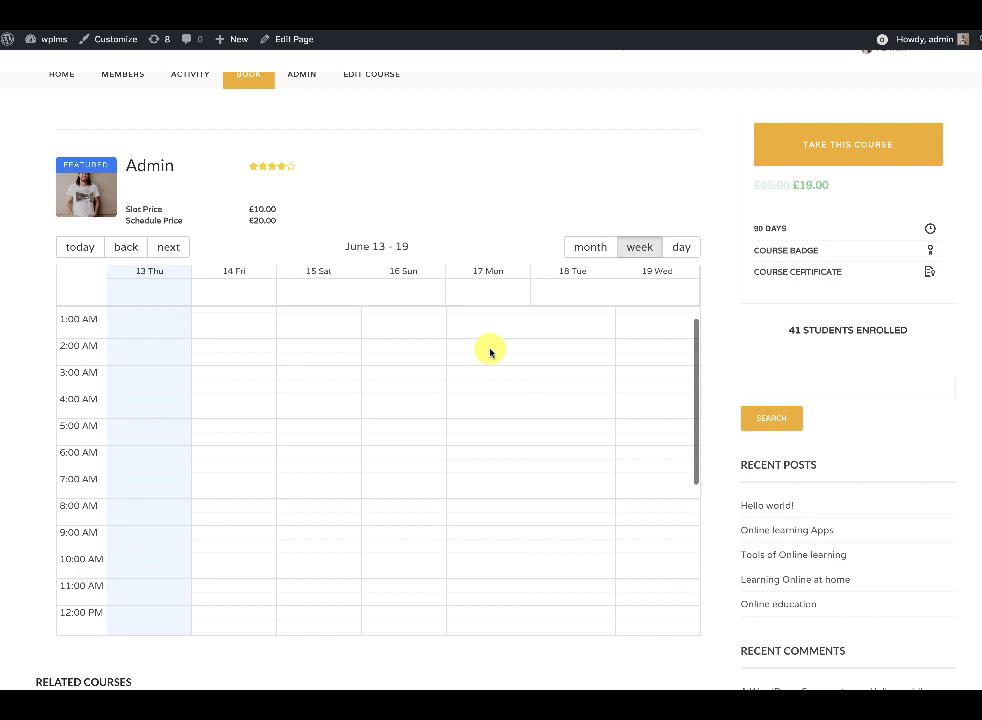
{"action": "left_click", "coordinate": [180, 252]}
{"action": "scroll", "coordinate": [480, 416], "scroll_direction": "down", "scroll_amount": 4}
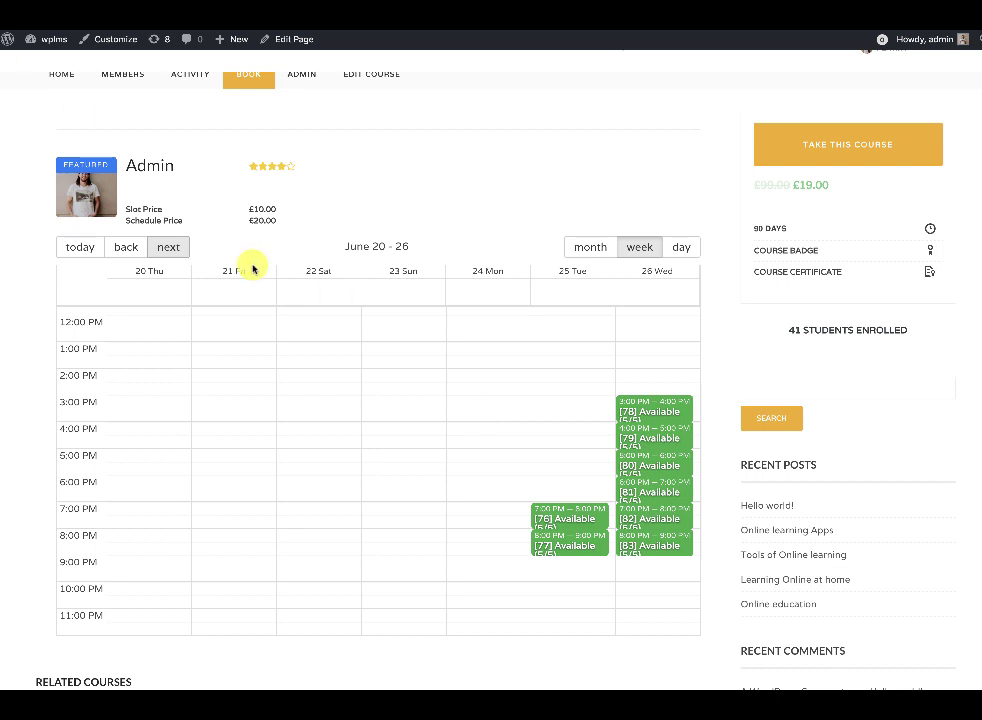
- Open the June 25, 2019 slot at 19:00 - 20:00, show its schedule and select three additional slots
{"action": "left_click", "coordinate": [578, 512]}
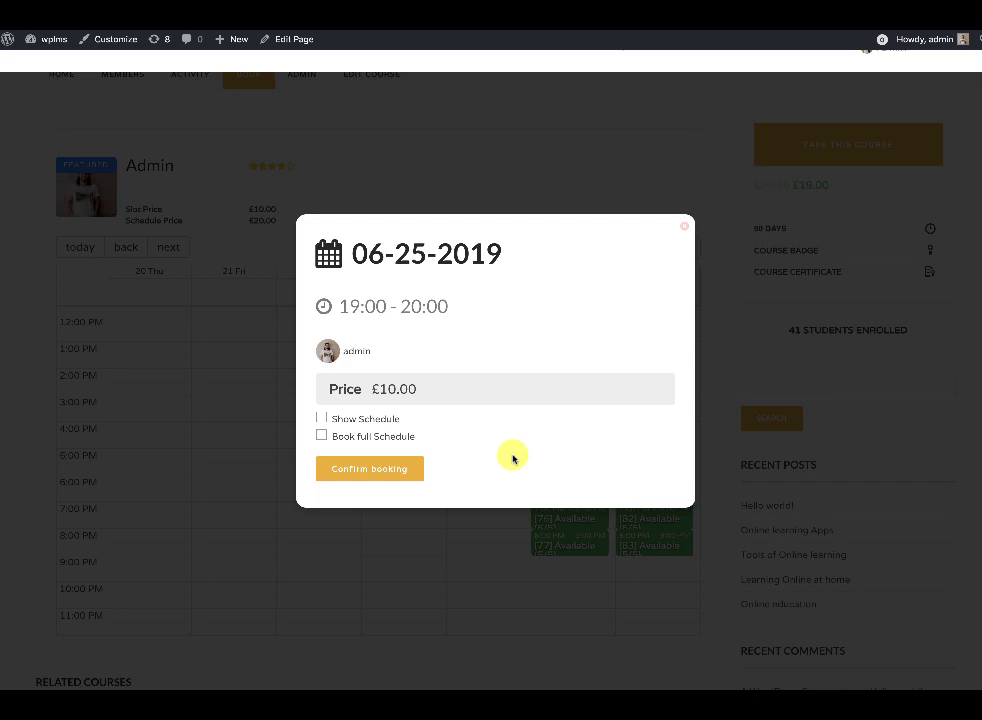
{"action": "left_click", "coordinate": [366, 418]}
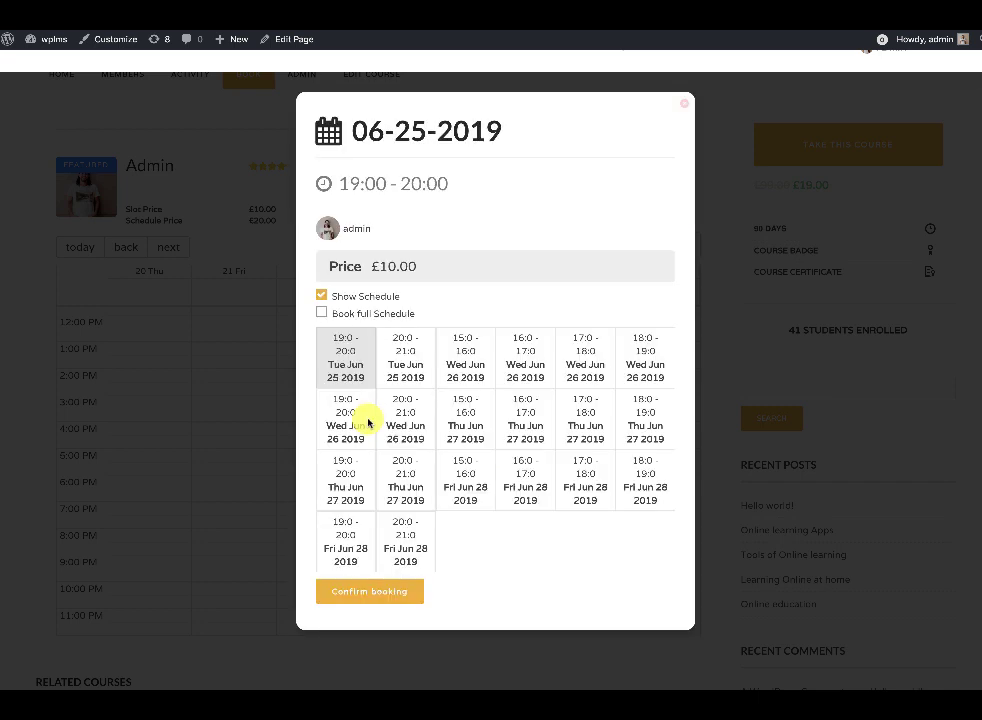
{"action": "left_click", "coordinate": [393, 360]}
{"action": "left_click", "coordinate": [460, 358]}
{"action": "left_click", "coordinate": [474, 414]}
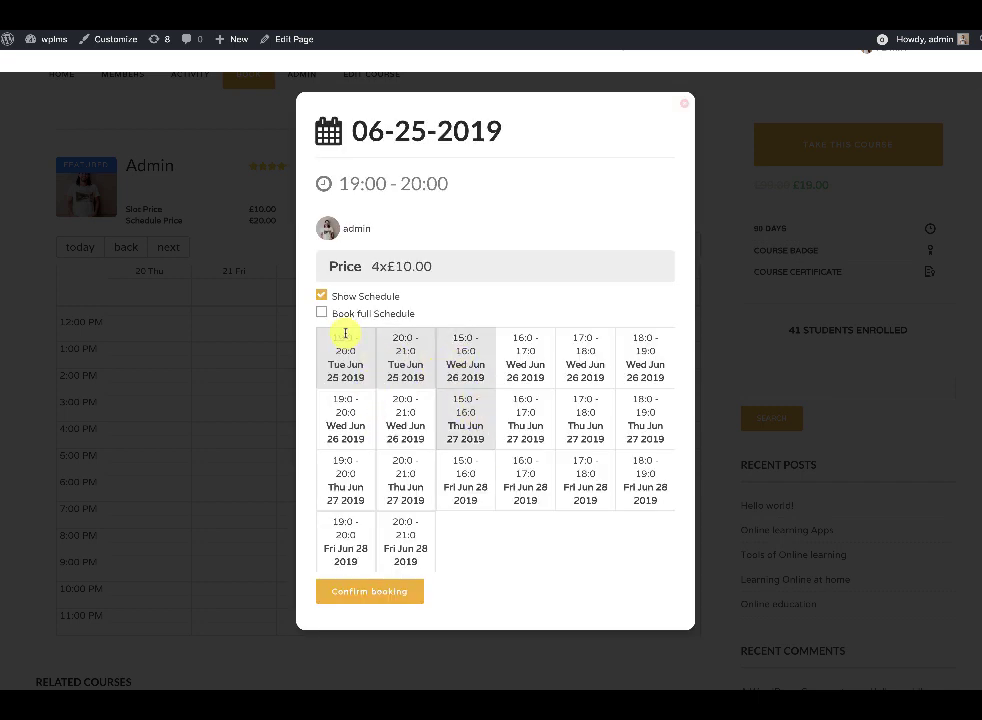
- Select the full schedule for booking, deselect it again and hide the schedule
{"action": "left_click", "coordinate": [322, 314]}
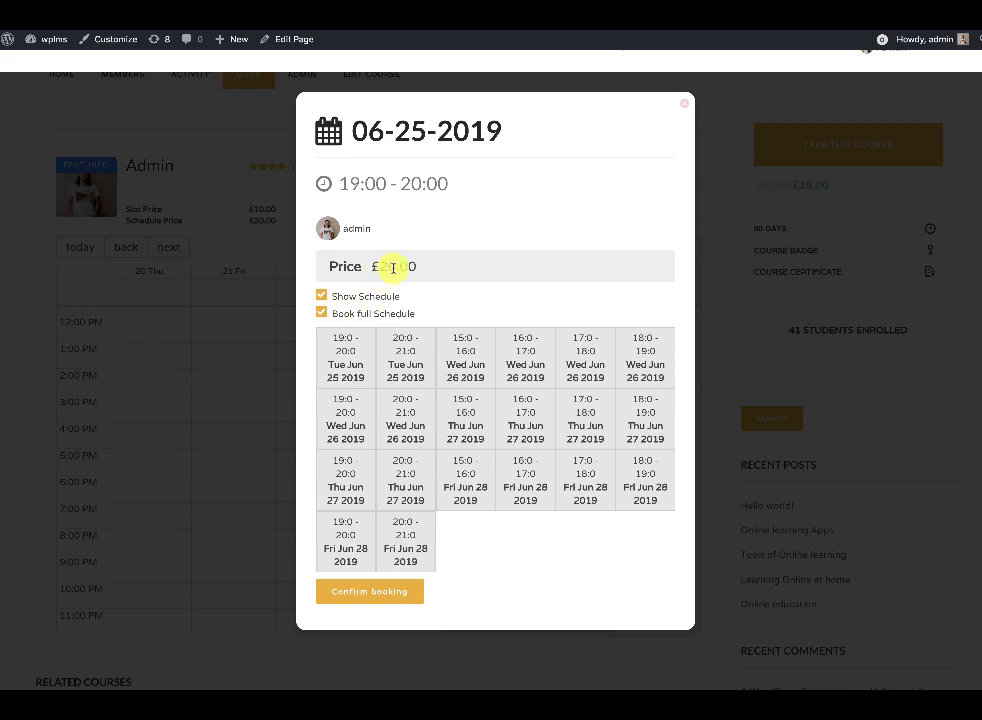
{"action": "left_click", "coordinate": [323, 314]}
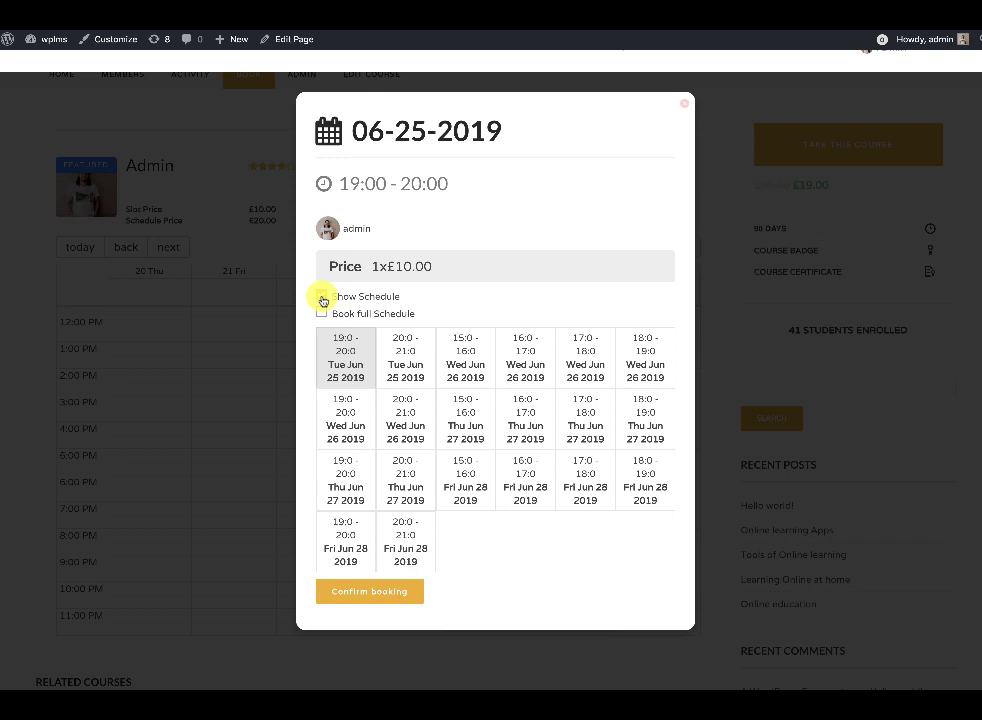
{"action": "left_click", "coordinate": [320, 298]}
- In the Software Training course's admin editor, collapse the Course Product section and review the course authors
{"action": "key", "text": "alt+Left"}
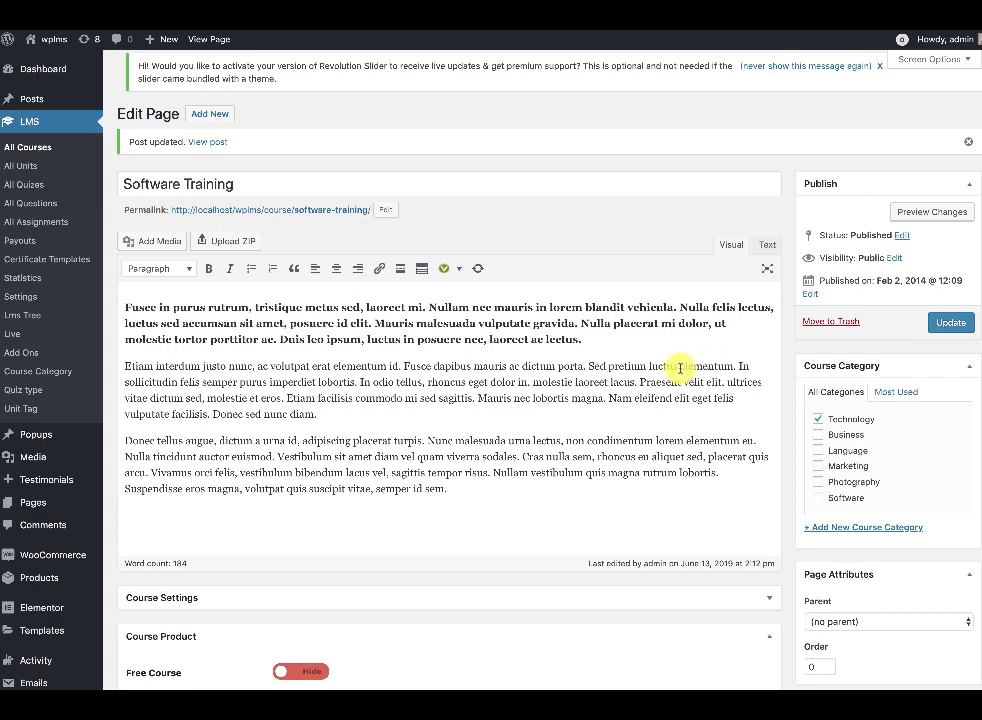
{"action": "scroll", "coordinate": [708, 424], "scroll_direction": "down", "scroll_amount": 2}
{"action": "left_click", "coordinate": [768, 525]}
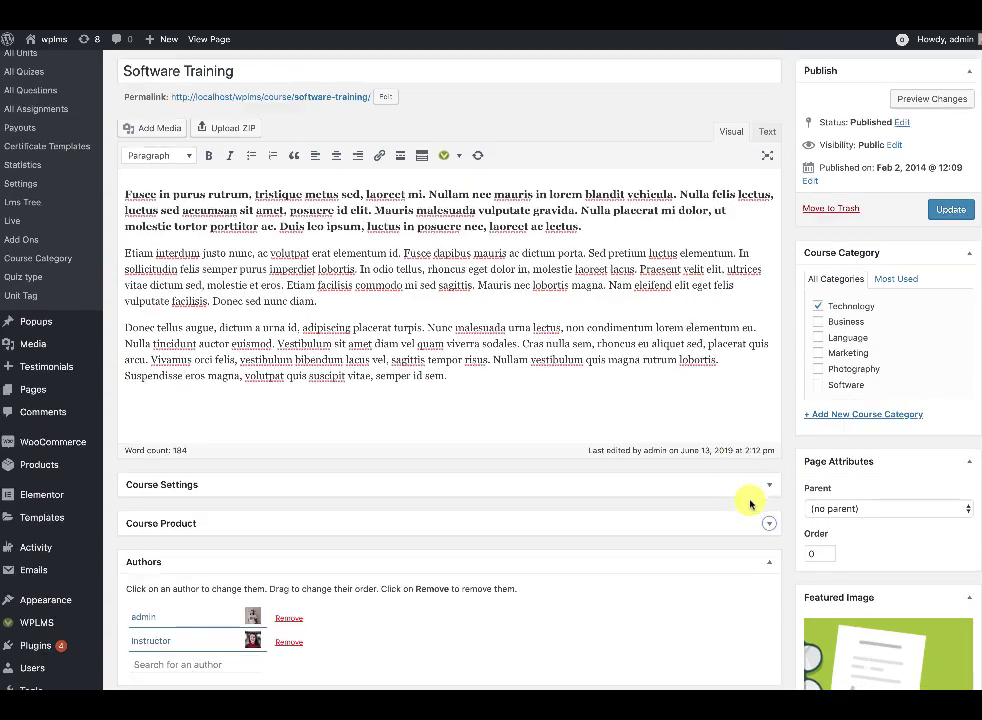
{"action": "scroll", "coordinate": [292, 443], "scroll_direction": "down", "scroll_amount": 5}
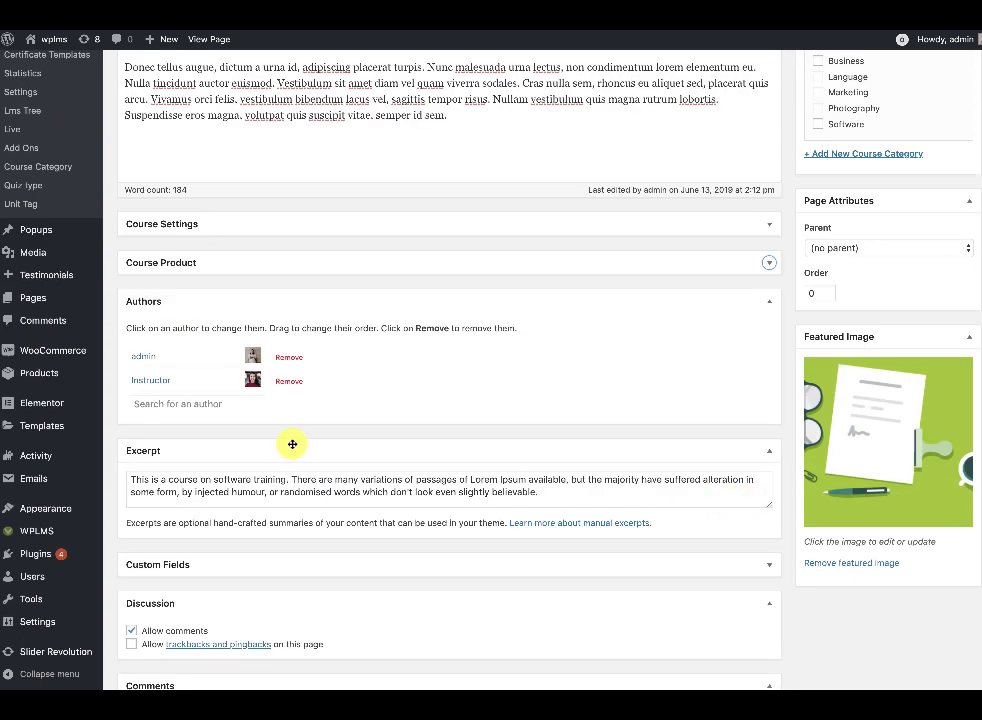
{"action": "left_click", "coordinate": [155, 383]}
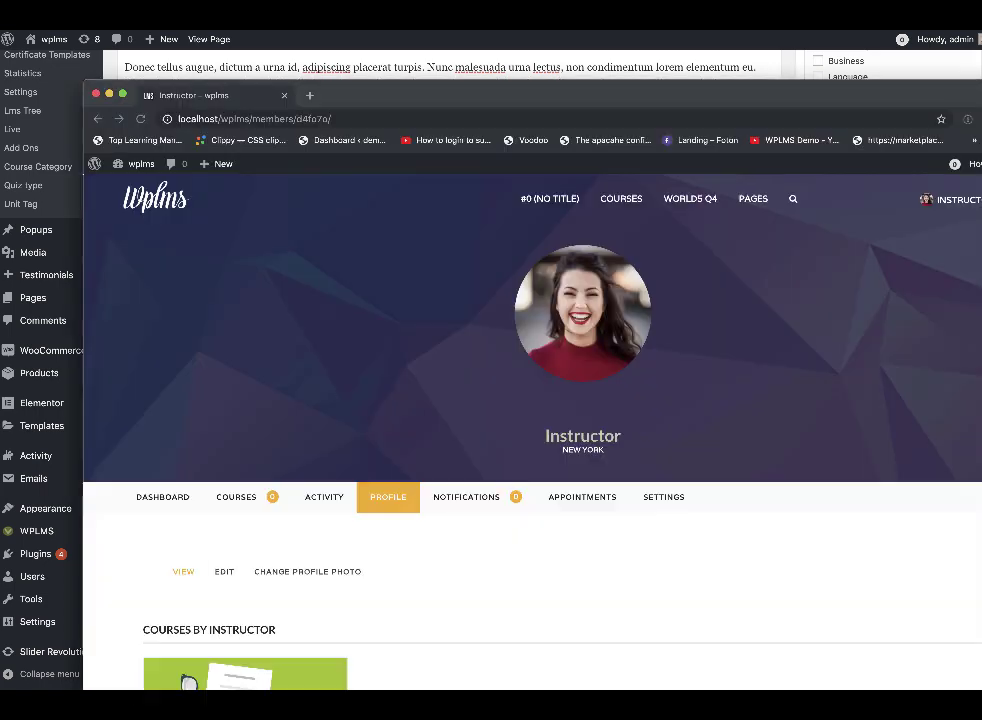
- Switch to the instructor account's browser window, maximize it and open the instructor's appointment settings
{"action": "double_click", "coordinate": [841, 100]}
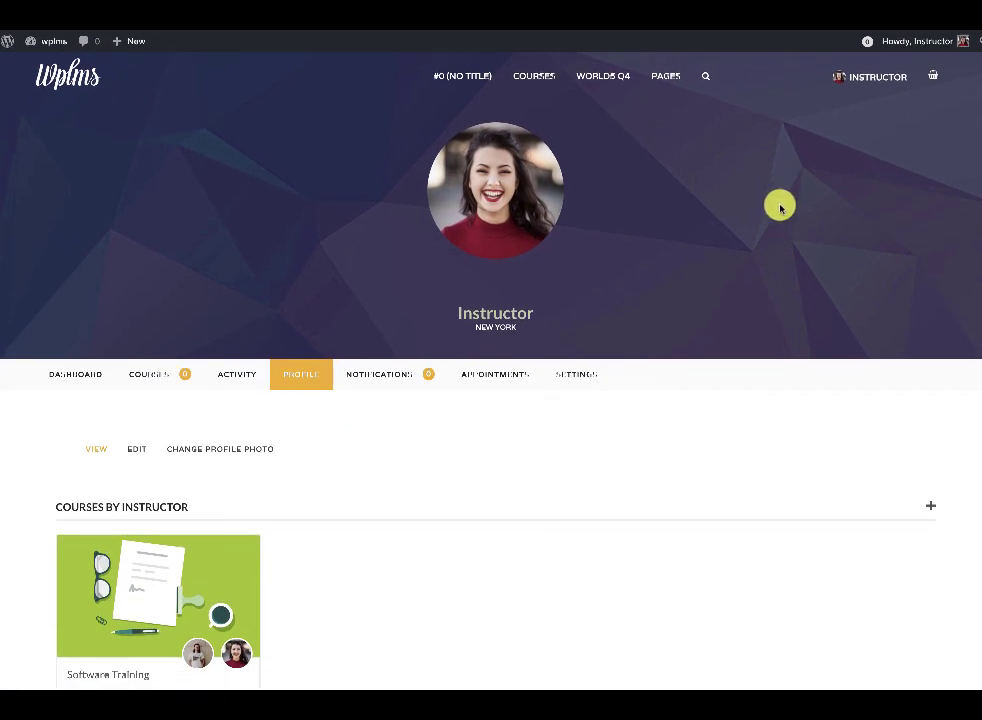
{"action": "left_click", "coordinate": [856, 80]}
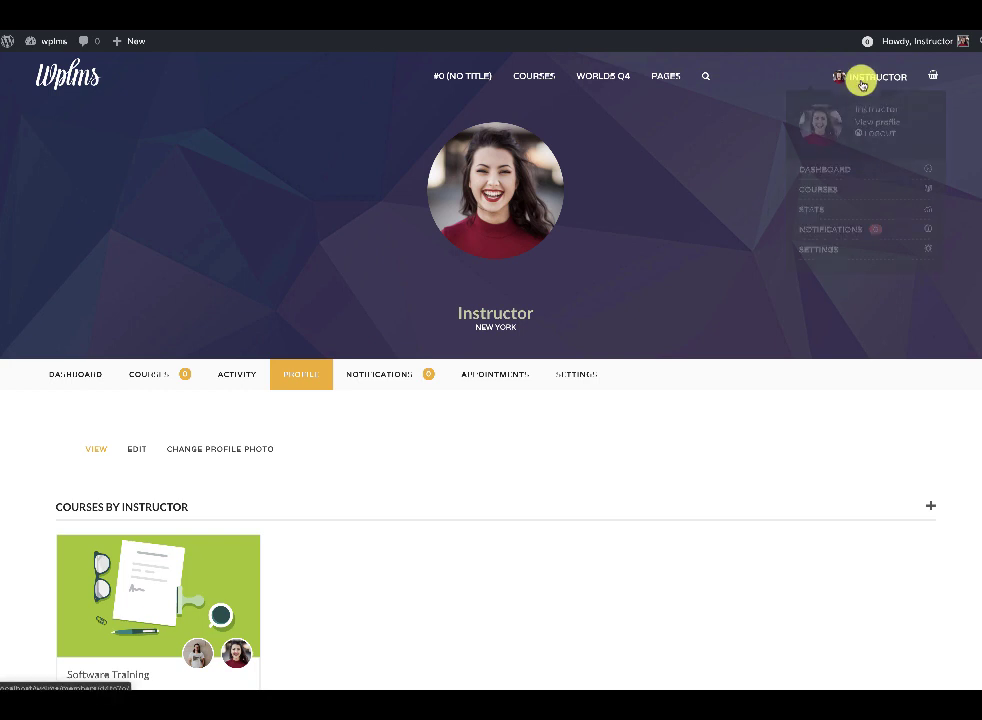
{"action": "left_click", "coordinate": [838, 172]}
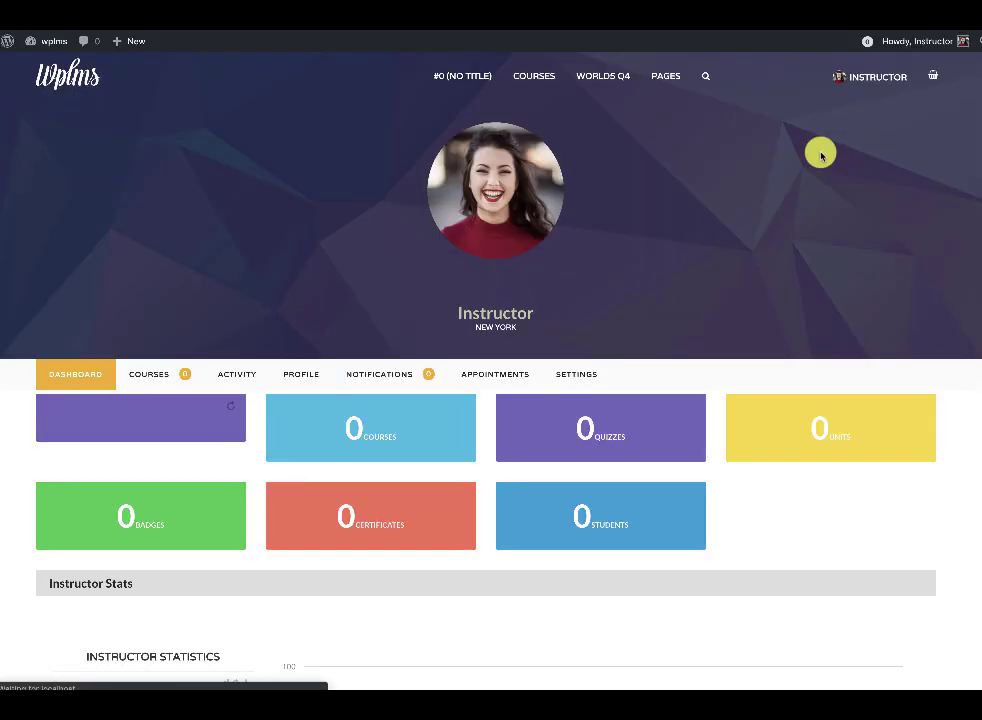
{"action": "left_click", "coordinate": [493, 376]}
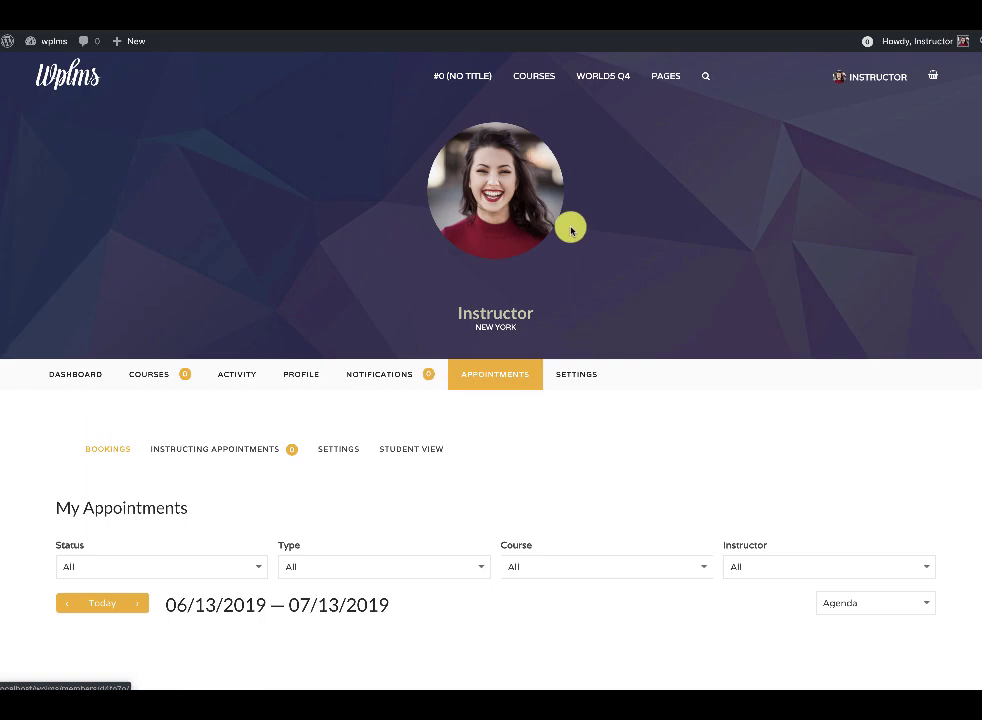
{"action": "scroll", "coordinate": [381, 366], "scroll_direction": "down", "scroll_amount": 1}
{"action": "left_click", "coordinate": [340, 340]}
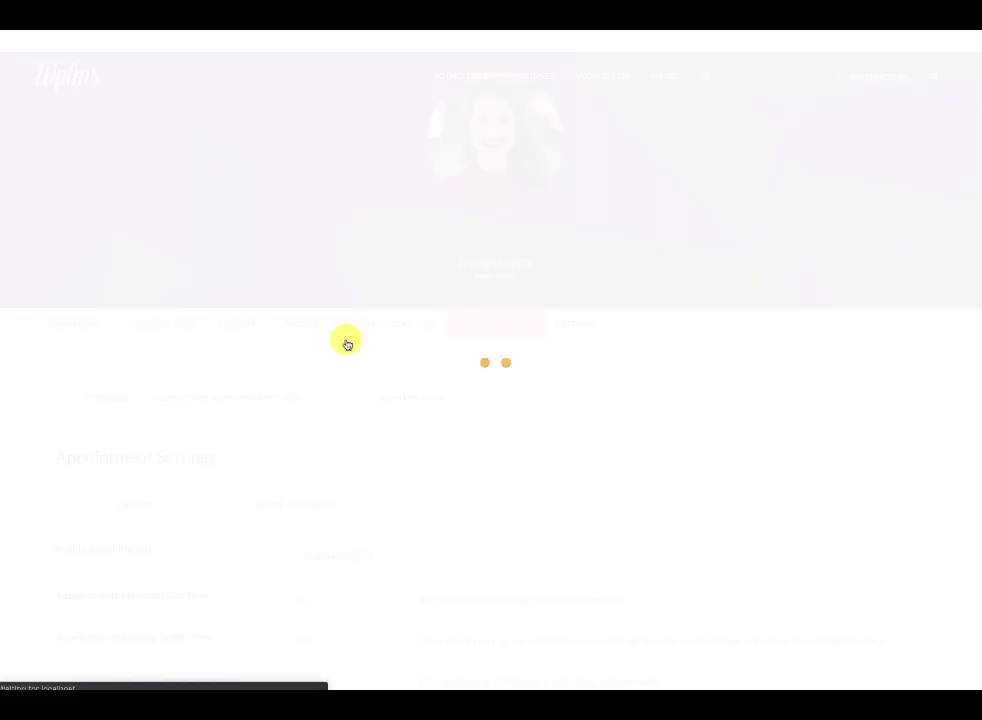
- Review the instructor's general appointment settings, including the default slot price and seats per schedule, and save them
{"action": "scroll", "coordinate": [532, 509], "scroll_direction": "down", "scroll_amount": 3}
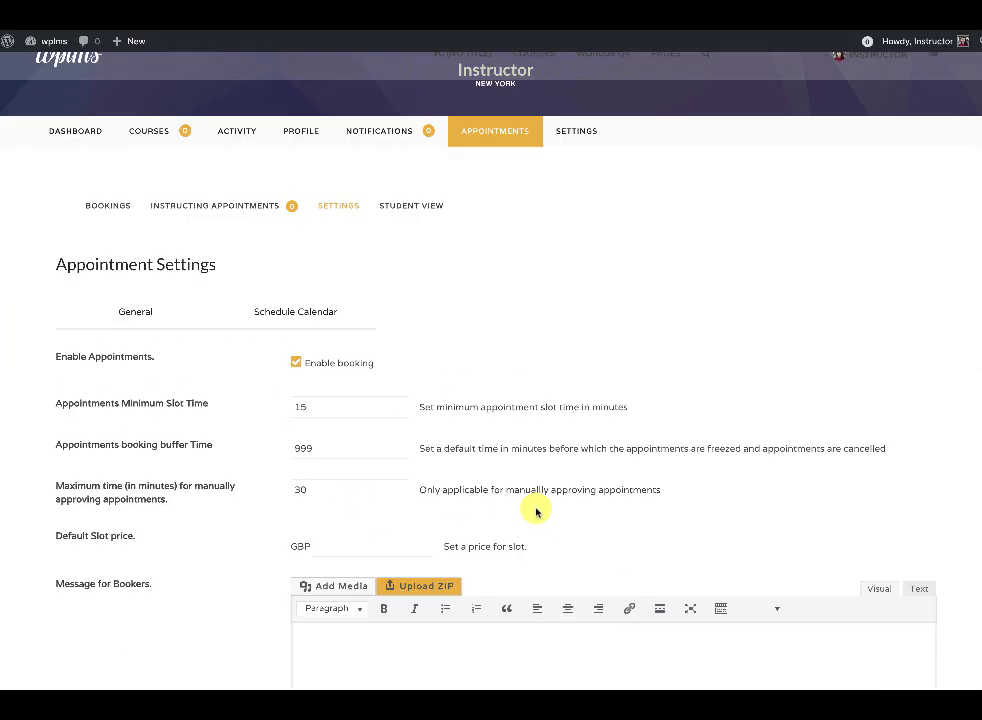
{"action": "scroll", "coordinate": [390, 410], "scroll_direction": "down", "scroll_amount": 3}
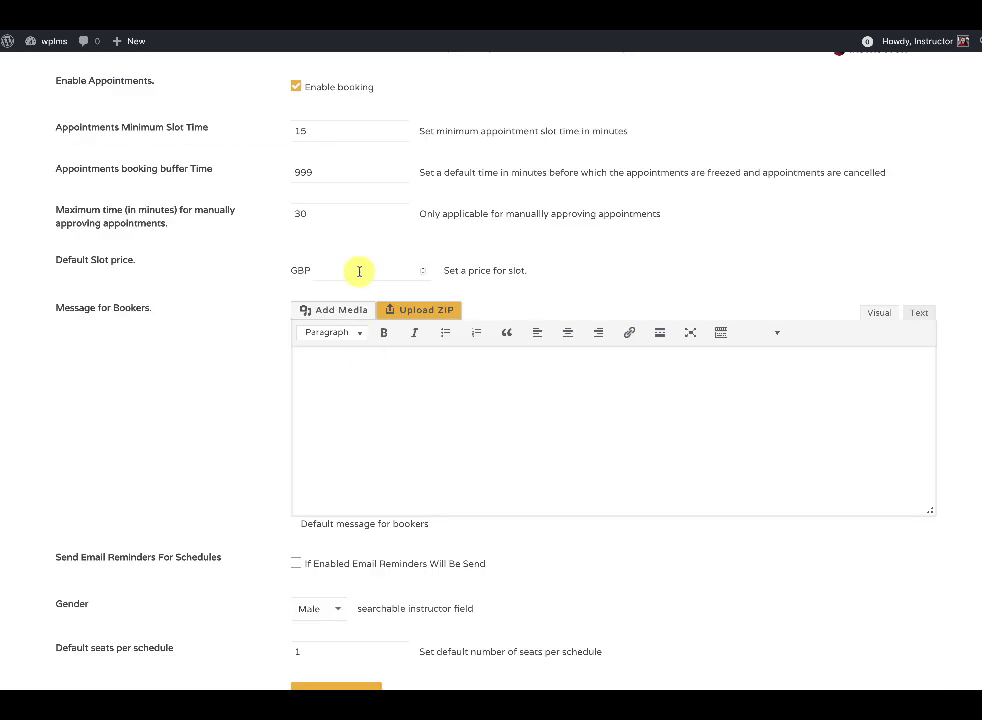
{"action": "scroll", "coordinate": [377, 335], "scroll_direction": "down", "scroll_amount": 1}
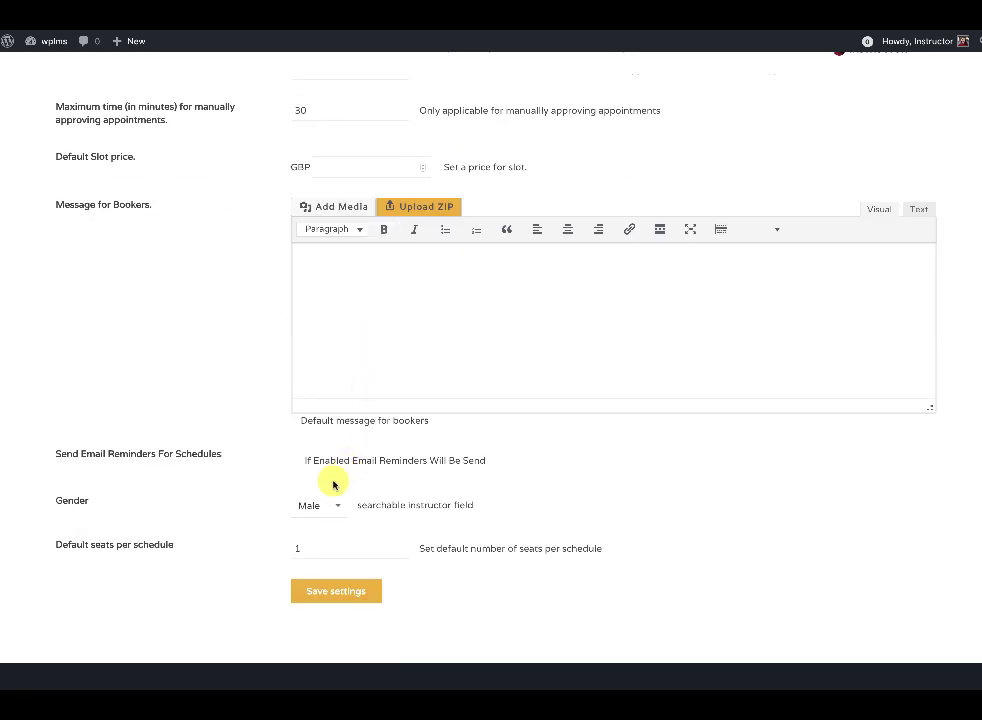
{"action": "left_click", "coordinate": [337, 594]}
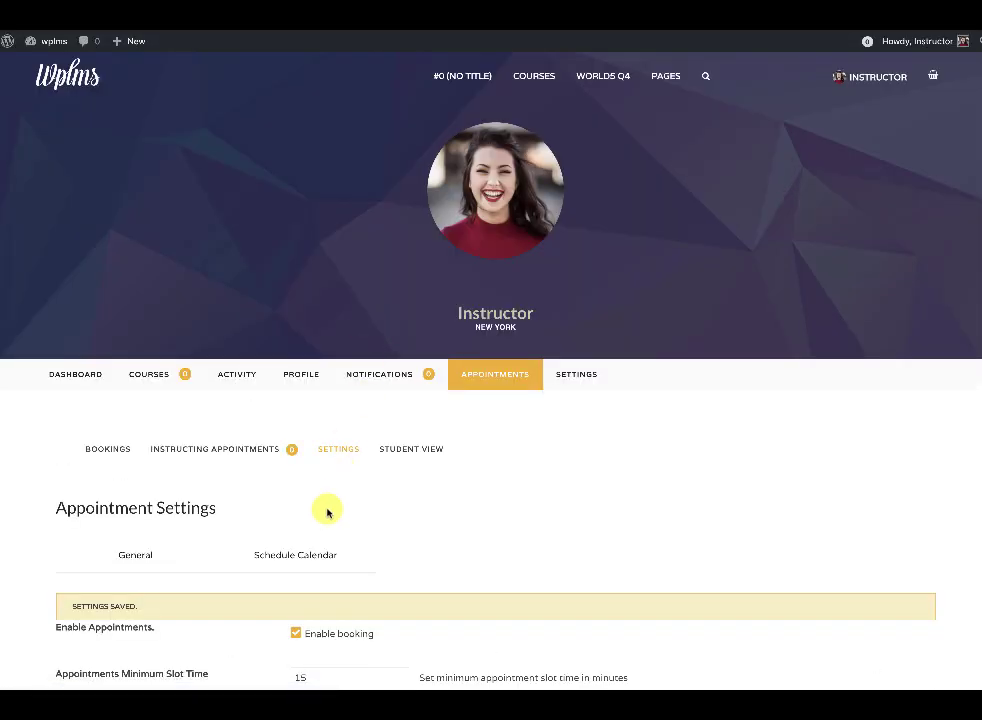
- Add an availability schedule for the instructor with dates from 06-14-2019 to 06-21-2019
{"action": "left_click", "coordinate": [295, 555]}
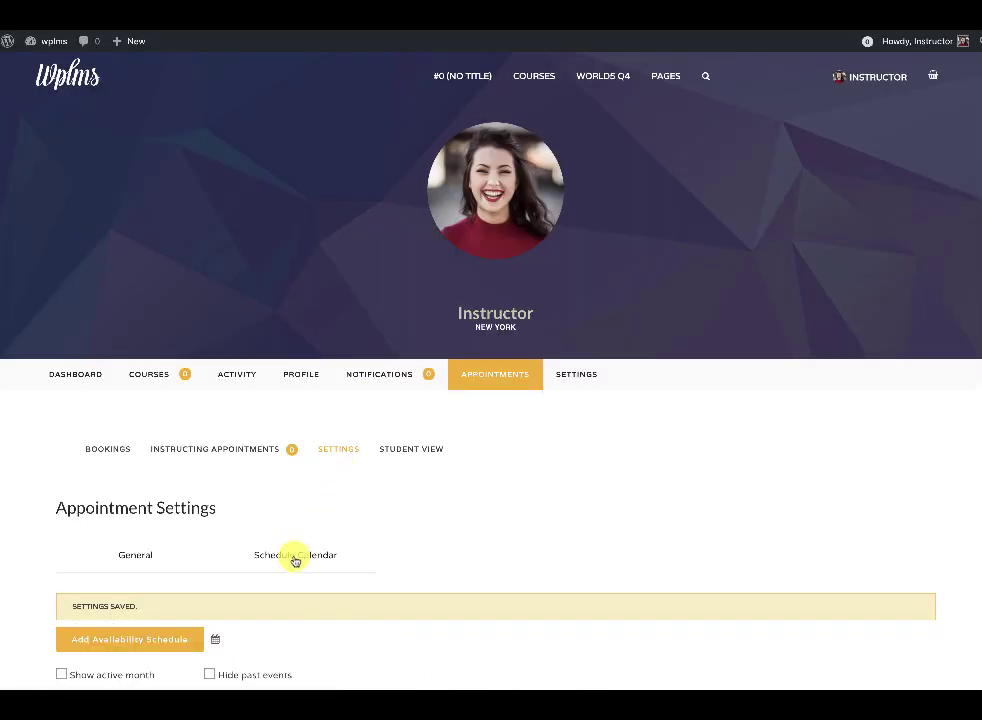
{"action": "scroll", "coordinate": [535, 430], "scroll_direction": "down", "scroll_amount": 3}
{"action": "left_click", "coordinate": [110, 365]}
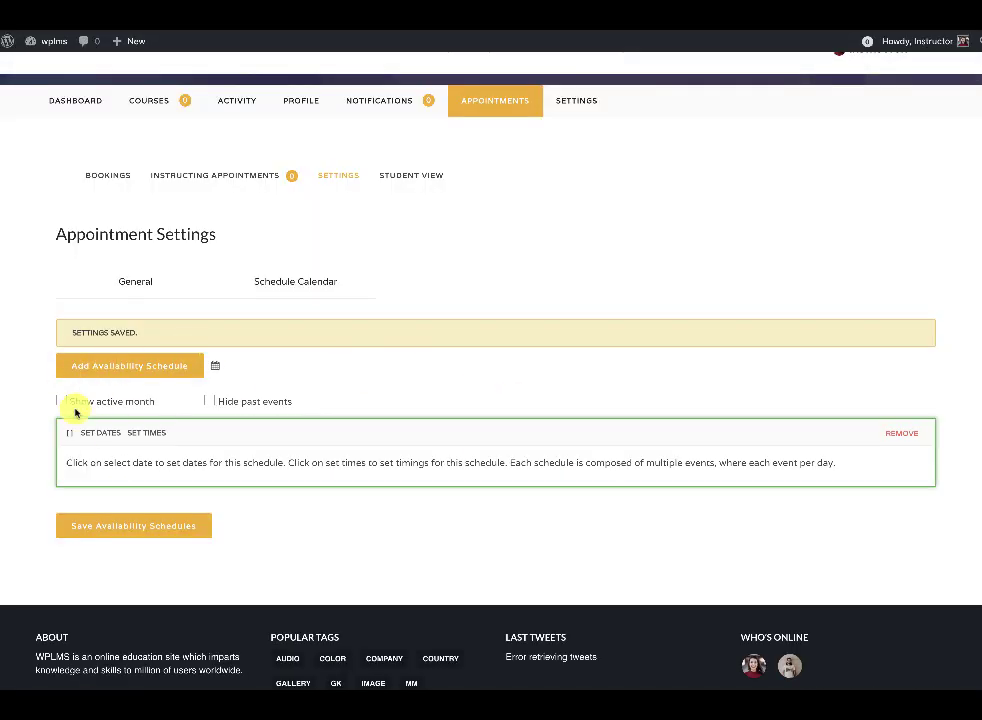
{"action": "left_click", "coordinate": [99, 432]}
{"action": "scroll", "coordinate": [379, 342], "scroll_direction": "down", "scroll_amount": 3}
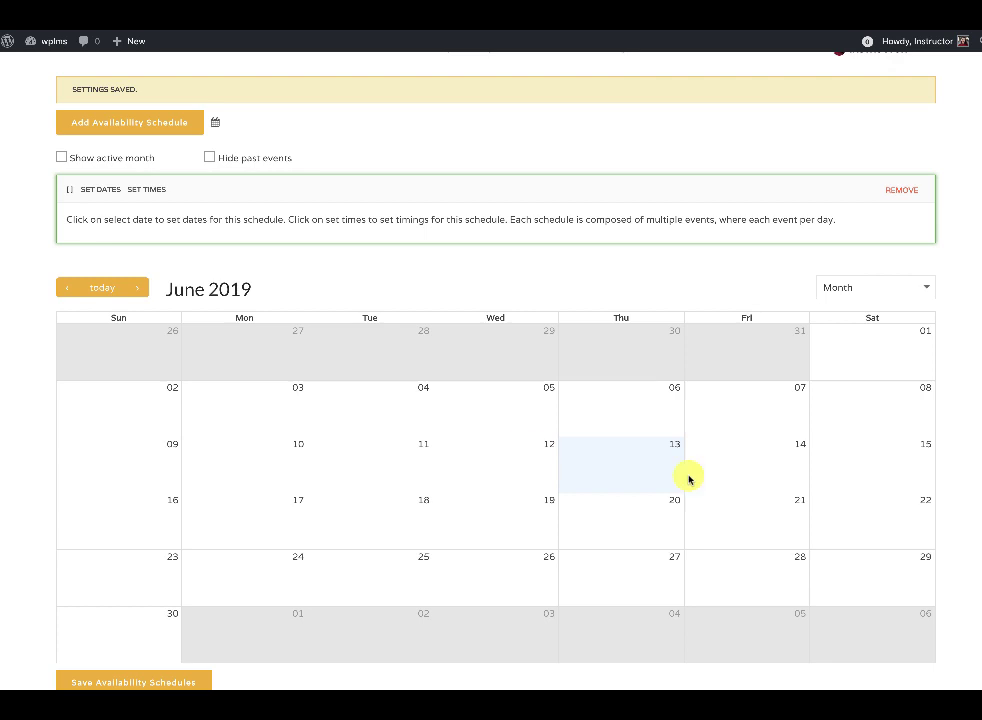
{"action": "left_click_drag", "start_coordinate": [715, 472], "coordinate": [708, 513]}
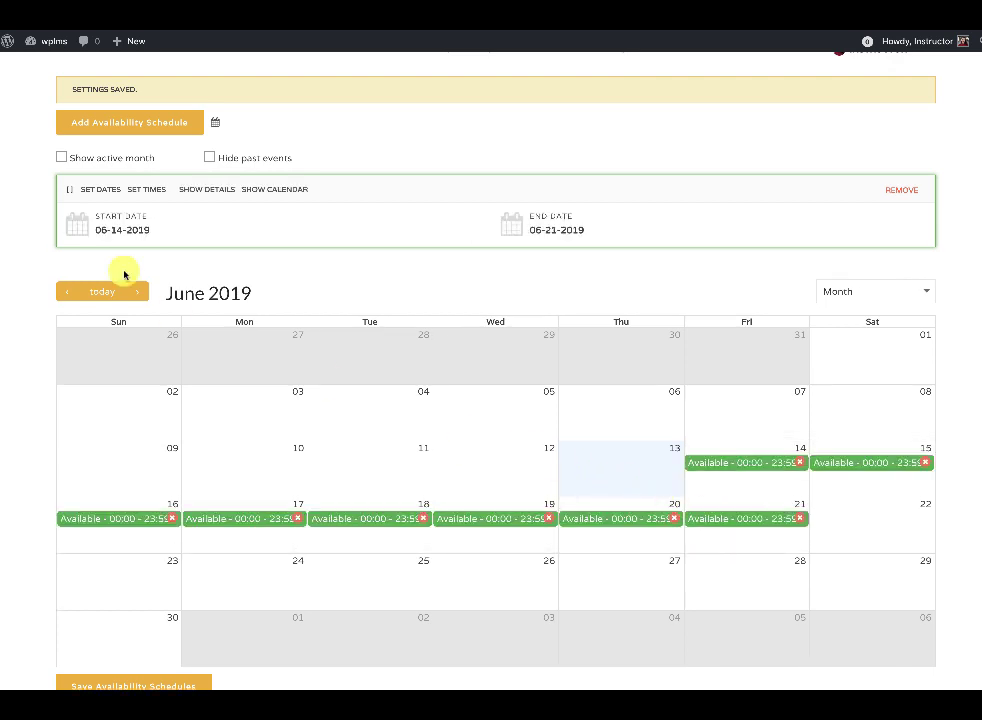
- Set the new availability schedule's daily times to 13:00–17:30 and save the availability schedules
{"action": "left_click", "coordinate": [138, 189]}
{"action": "scroll", "coordinate": [250, 440], "scroll_direction": "down", "scroll_amount": 3}
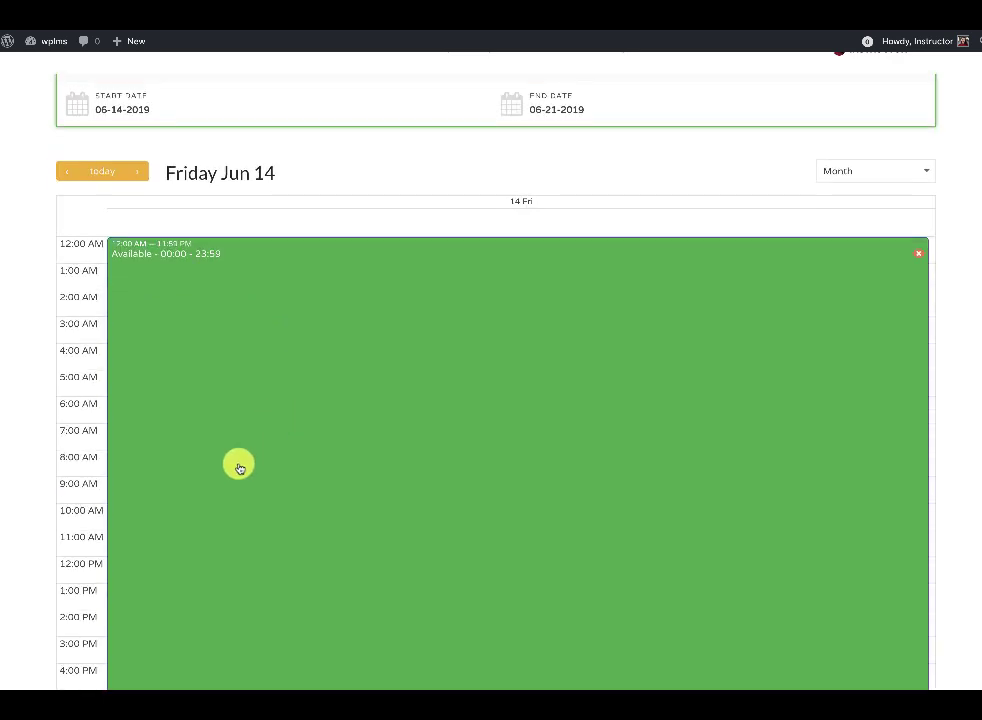
{"action": "left_click_drag", "start_coordinate": [131, 503], "coordinate": [156, 623]}
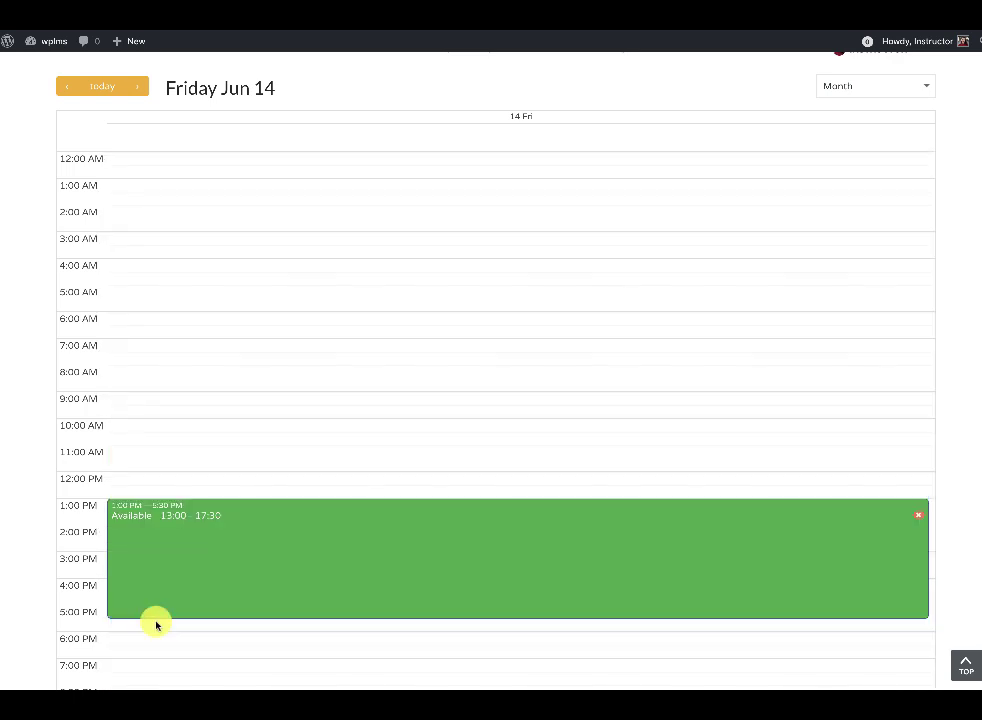
{"action": "scroll", "coordinate": [341, 381], "scroll_direction": "down", "scroll_amount": 1}
{"action": "scroll", "coordinate": [341, 381], "scroll_direction": "down", "scroll_amount": 4}
{"action": "left_click", "coordinate": [125, 543]}
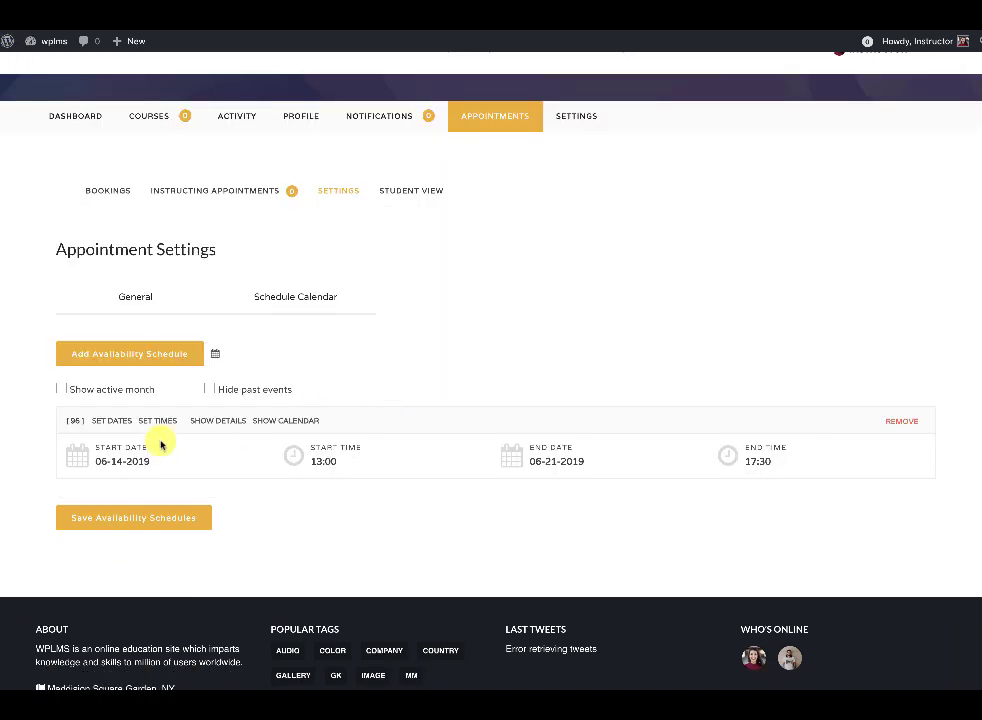
- Break the 06-14-2019 to 06-21-2019 schedule into 60-minute slots per day and save the availability schedules
{"action": "left_click", "coordinate": [281, 420]}
{"action": "scroll", "coordinate": [397, 373], "scroll_direction": "down", "scroll_amount": 3}
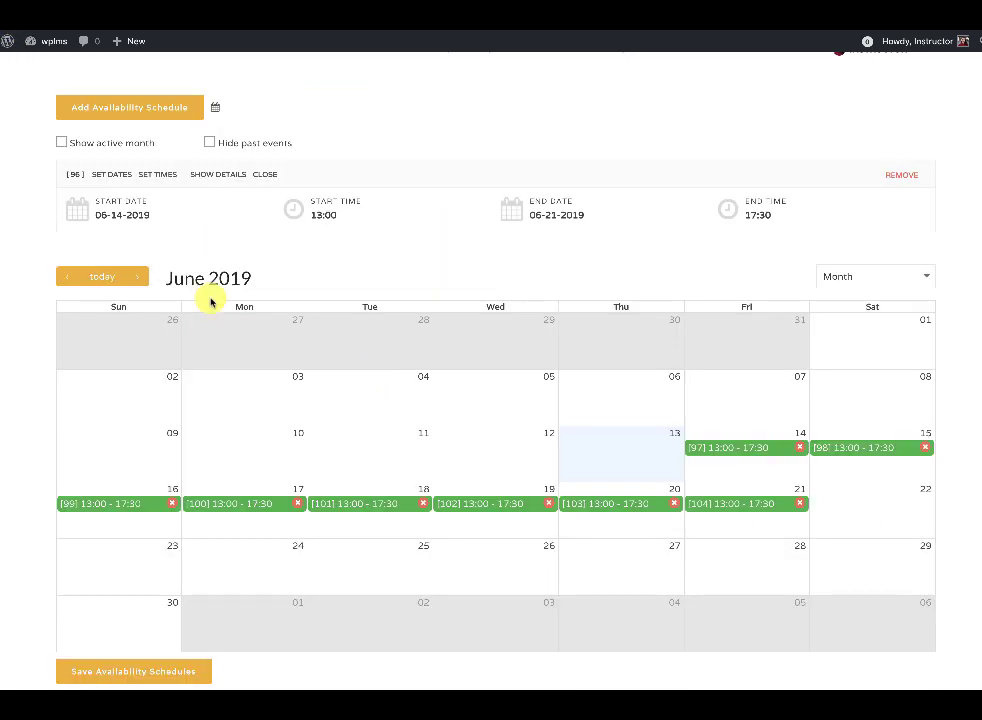
{"action": "left_click", "coordinate": [213, 175]}
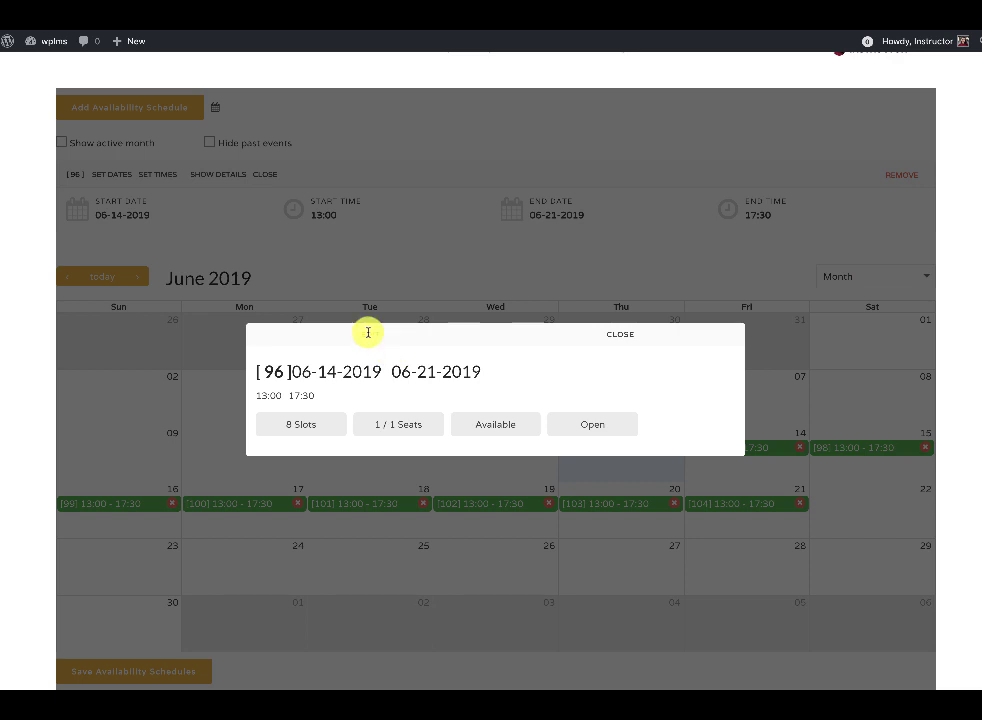
{"action": "left_click", "coordinate": [368, 272]}
{"action": "left_click", "coordinate": [487, 272]}
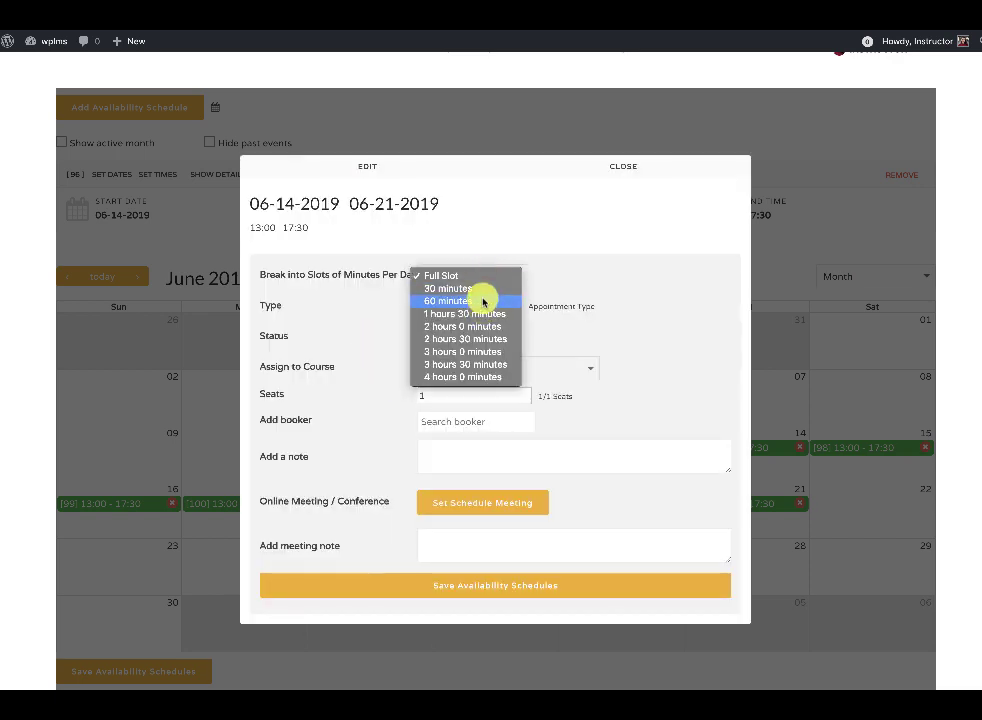
{"action": "left_click", "coordinate": [482, 300]}
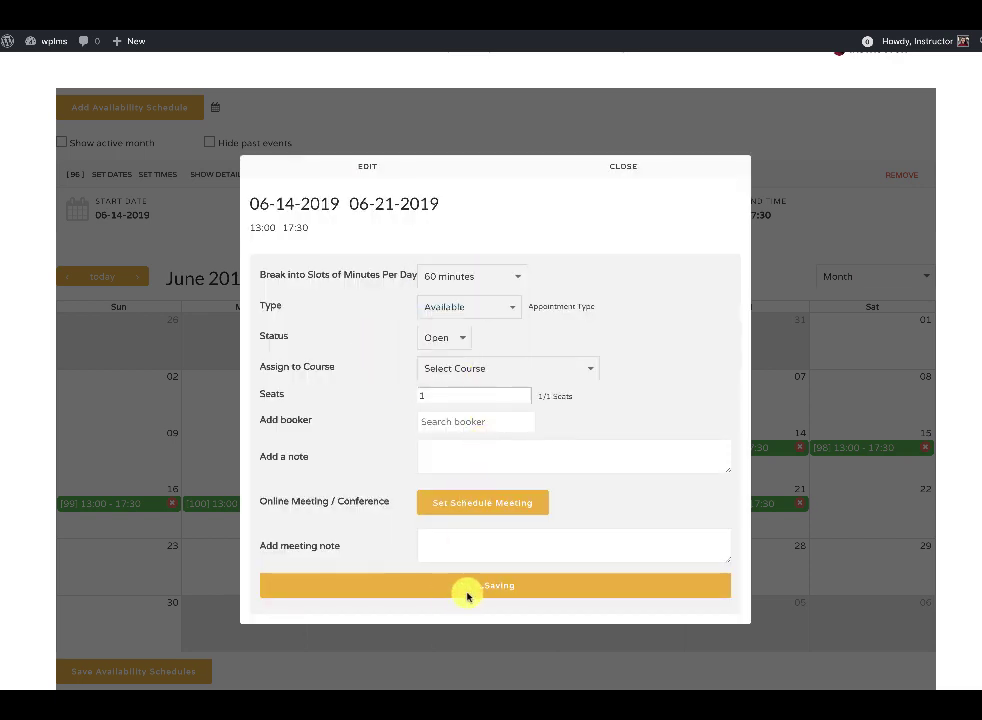
{"action": "left_click", "coordinate": [623, 166]}
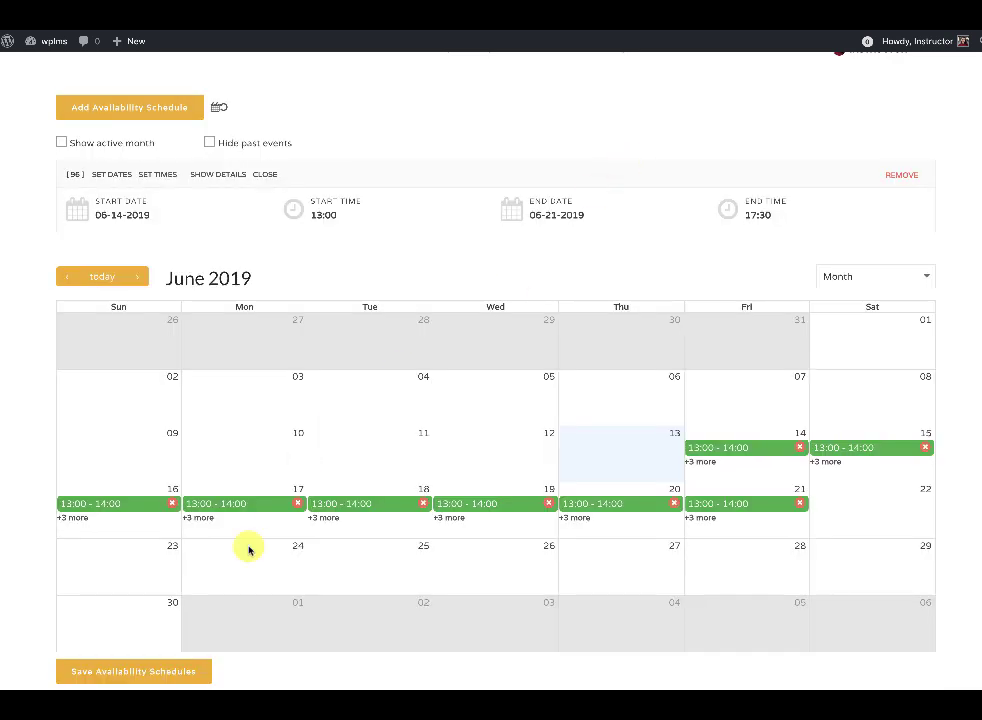
{"action": "left_click", "coordinate": [152, 666]}
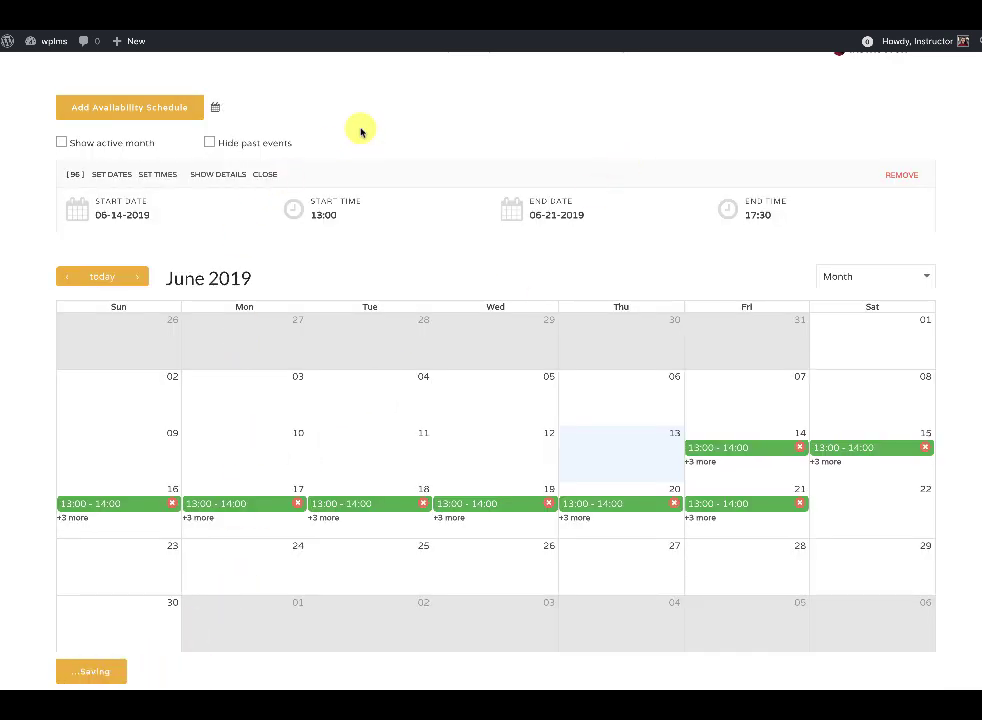
- Find the Software Training course among the instructor's instructing courses and open it for front-end editing
{"action": "scroll", "coordinate": [234, 404], "scroll_direction": "up", "scroll_amount": 5}
{"action": "scroll", "coordinate": [234, 404], "scroll_direction": "down", "scroll_amount": 1}
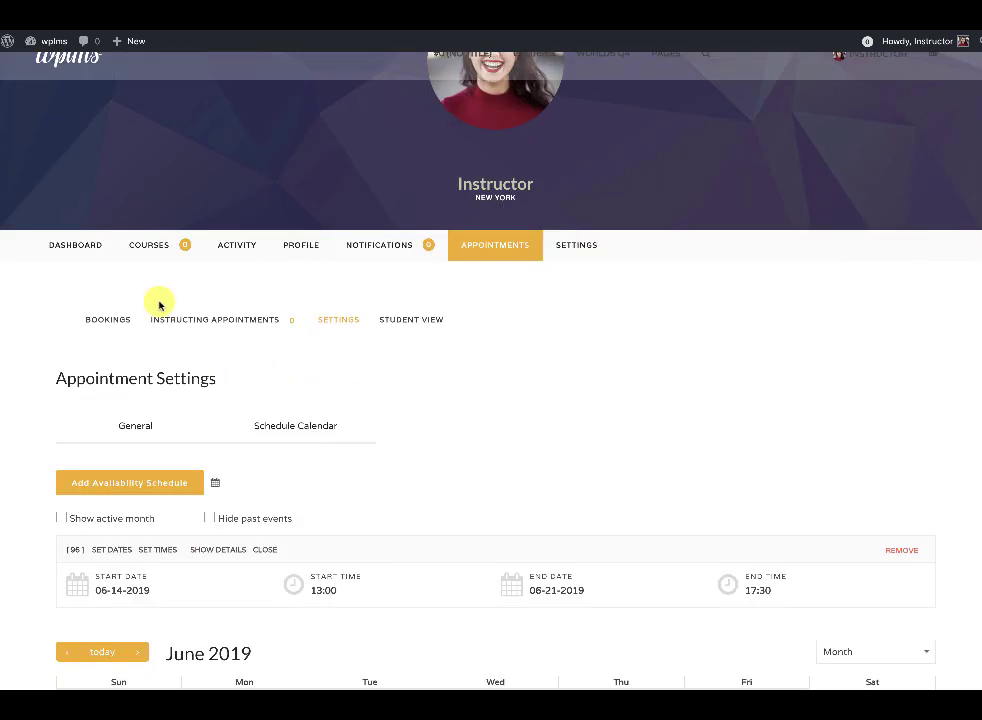
{"action": "left_click", "coordinate": [164, 245]}
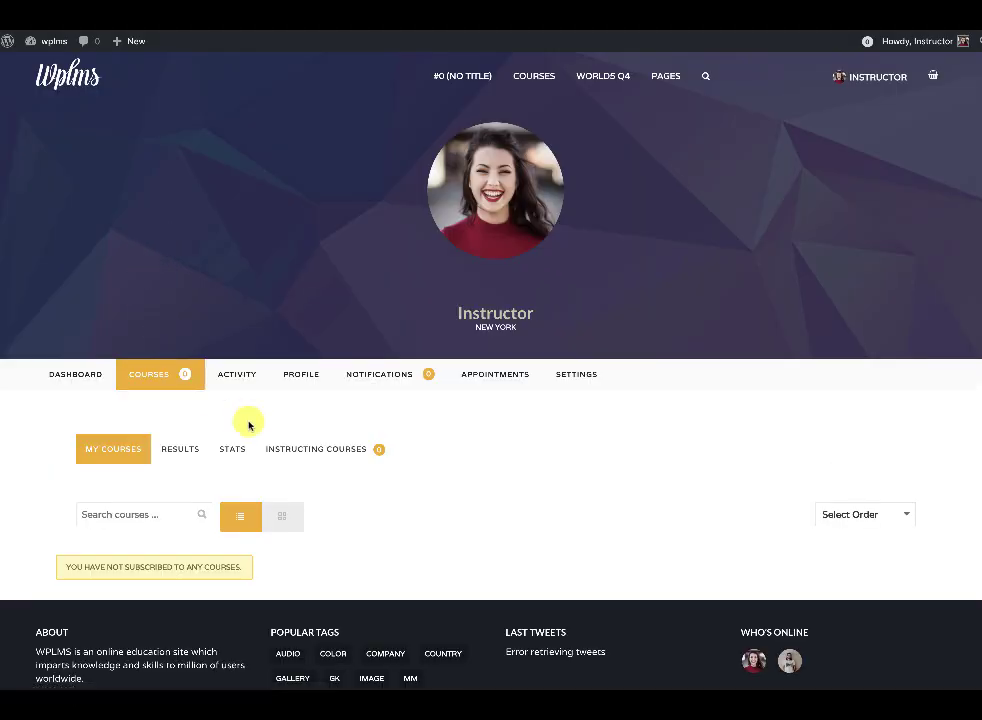
{"action": "left_click", "coordinate": [338, 450]}
{"action": "scroll", "coordinate": [470, 412], "scroll_direction": "down", "scroll_amount": 1}
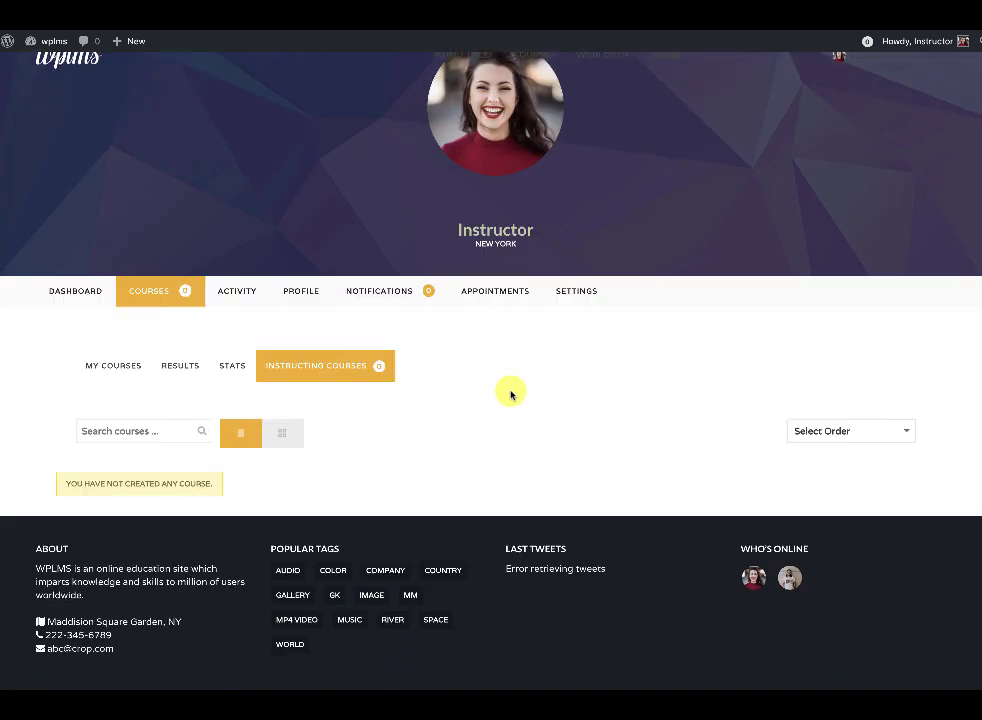
{"action": "scroll", "coordinate": [509, 392], "scroll_direction": "down", "scroll_amount": 1}
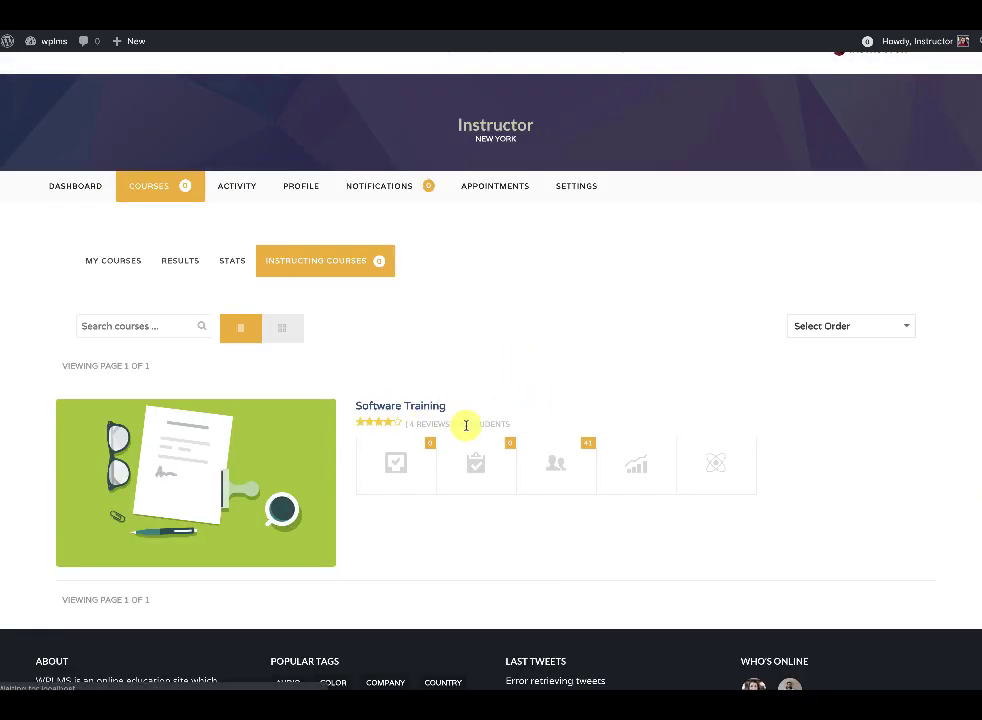
{"action": "left_click", "coordinate": [425, 408]}
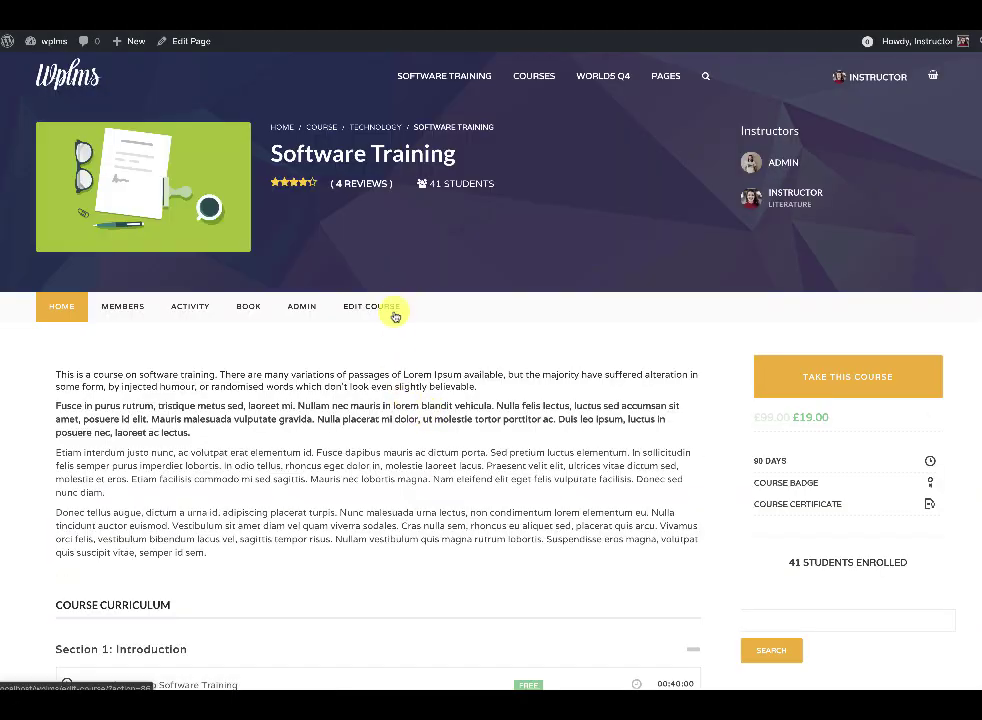
{"action": "left_click", "coordinate": [382, 309]}
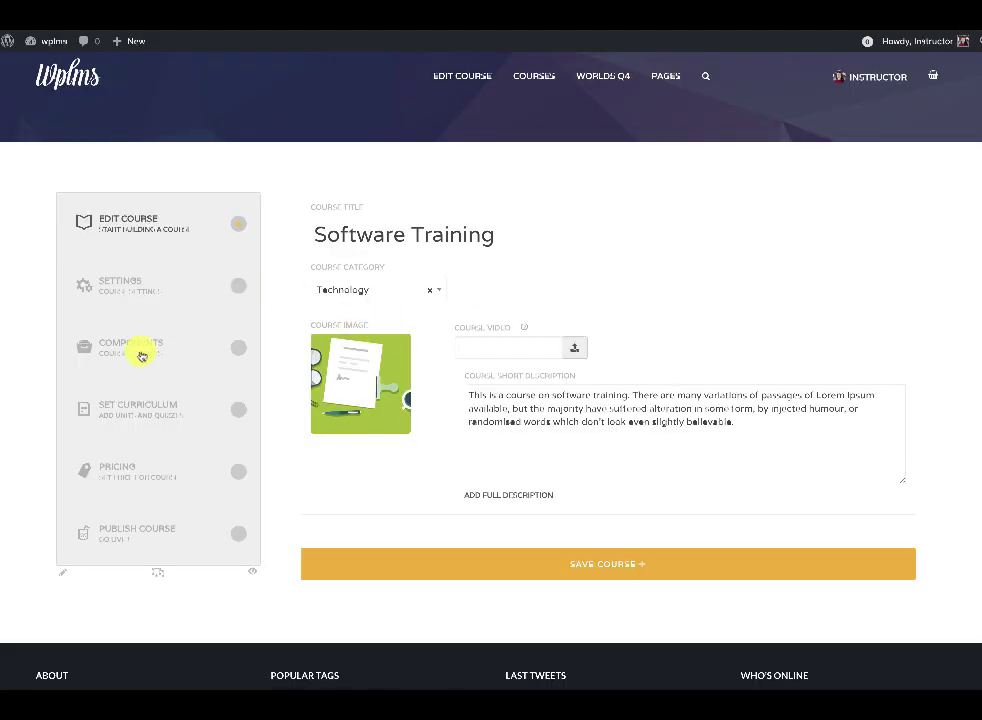
- In the course components, add the June 14–21, 2019 1:00–5:30 PM availability as an appointment slot and save the components
{"action": "left_click", "coordinate": [137, 347]}
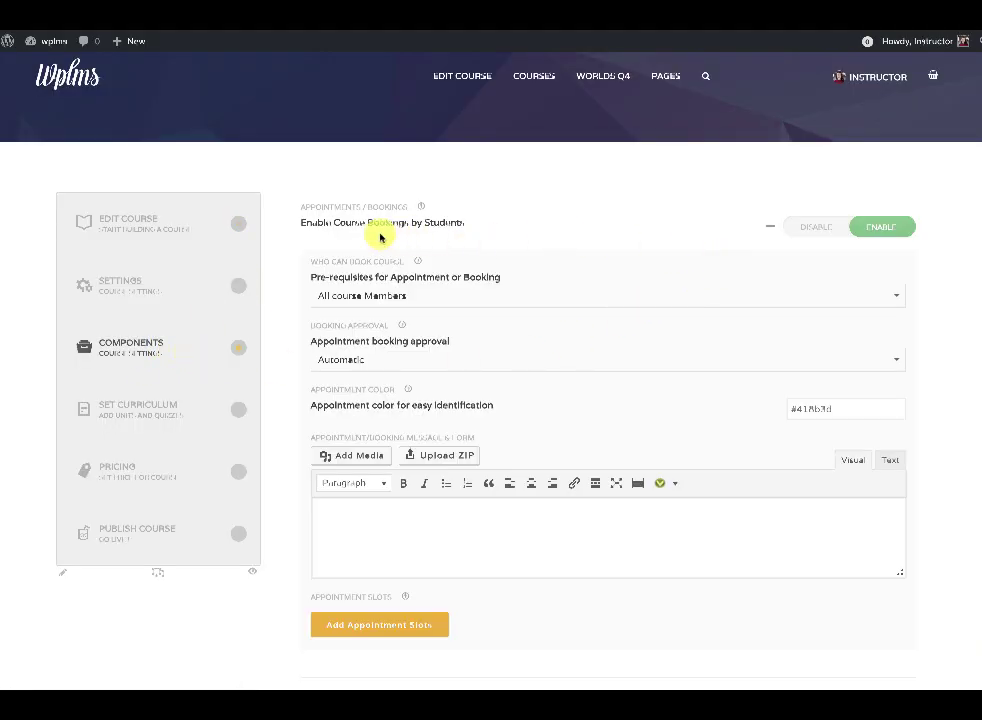
{"action": "left_click_drag", "start_coordinate": [320, 221], "coordinate": [911, 240]}
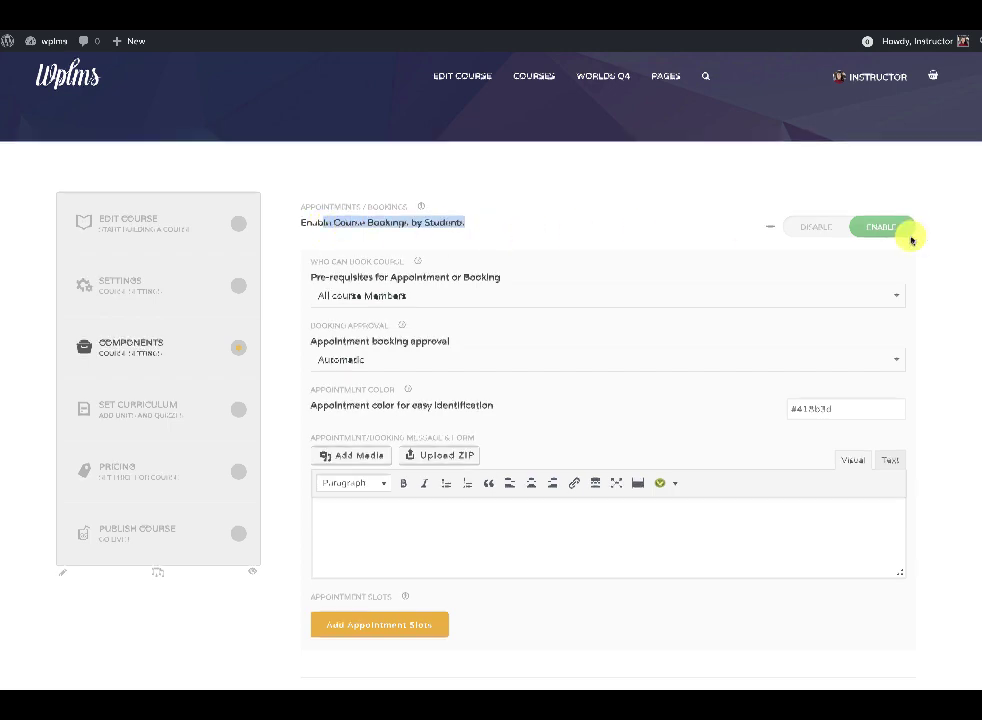
{"action": "scroll", "coordinate": [756, 230], "scroll_direction": "down", "scroll_amount": 3}
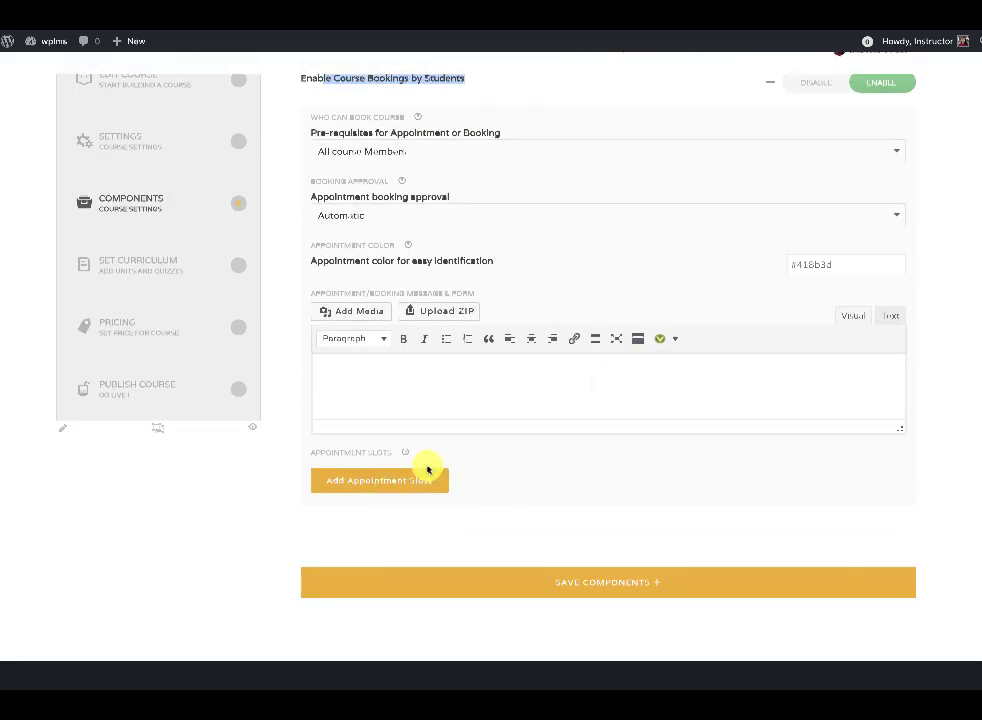
{"action": "left_click", "coordinate": [337, 491]}
{"action": "scroll", "coordinate": [480, 500], "scroll_direction": "down", "scroll_amount": 1}
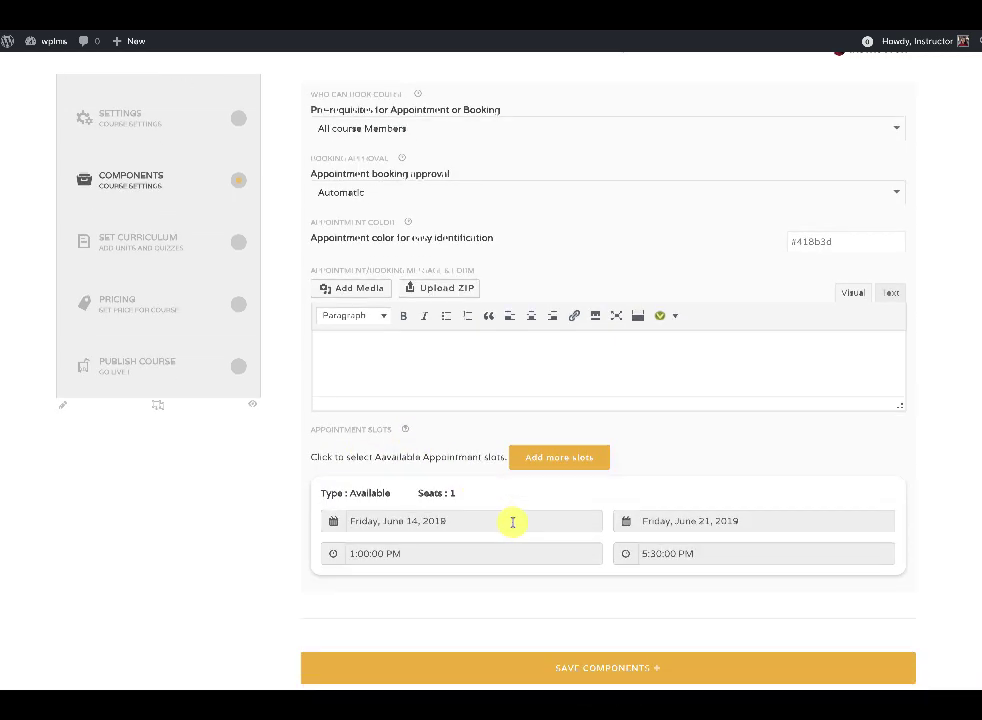
{"action": "scroll", "coordinate": [600, 535], "scroll_direction": "down", "scroll_amount": 2}
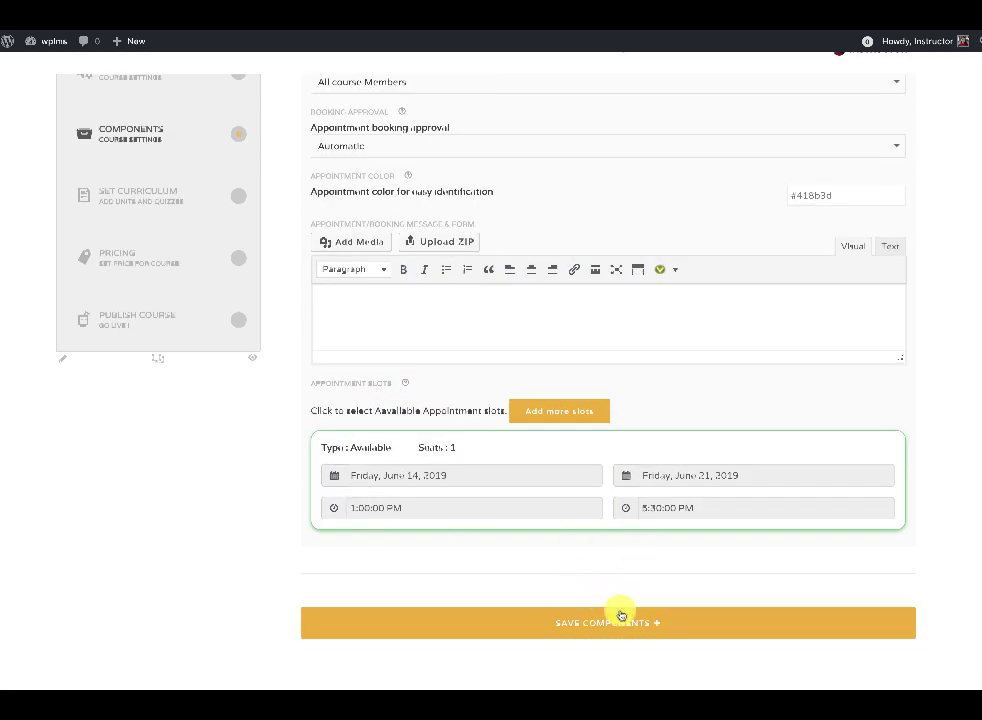
{"action": "left_click", "coordinate": [620, 616]}
{"action": "left_click", "coordinate": [590, 104]}
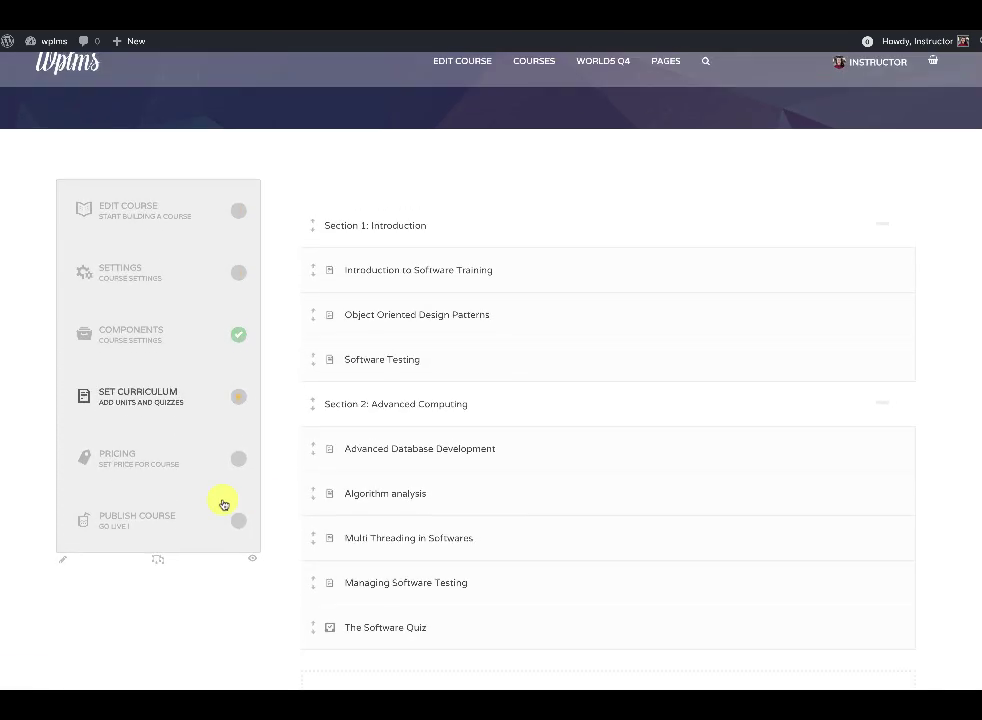
- Set the course's booking price to 4 per slot and 50 per schedule, and save the pricing
{"action": "left_click", "coordinate": [144, 469]}
{"action": "scroll", "coordinate": [602, 416], "scroll_direction": "down", "scroll_amount": 3}
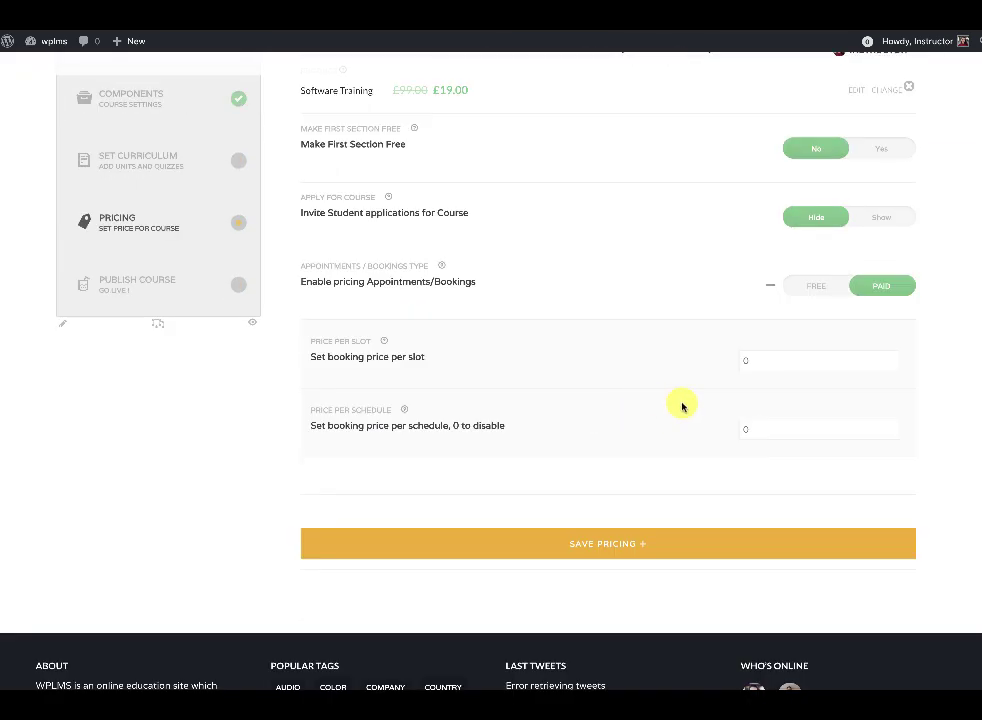
{"action": "left_click", "coordinate": [811, 369]}
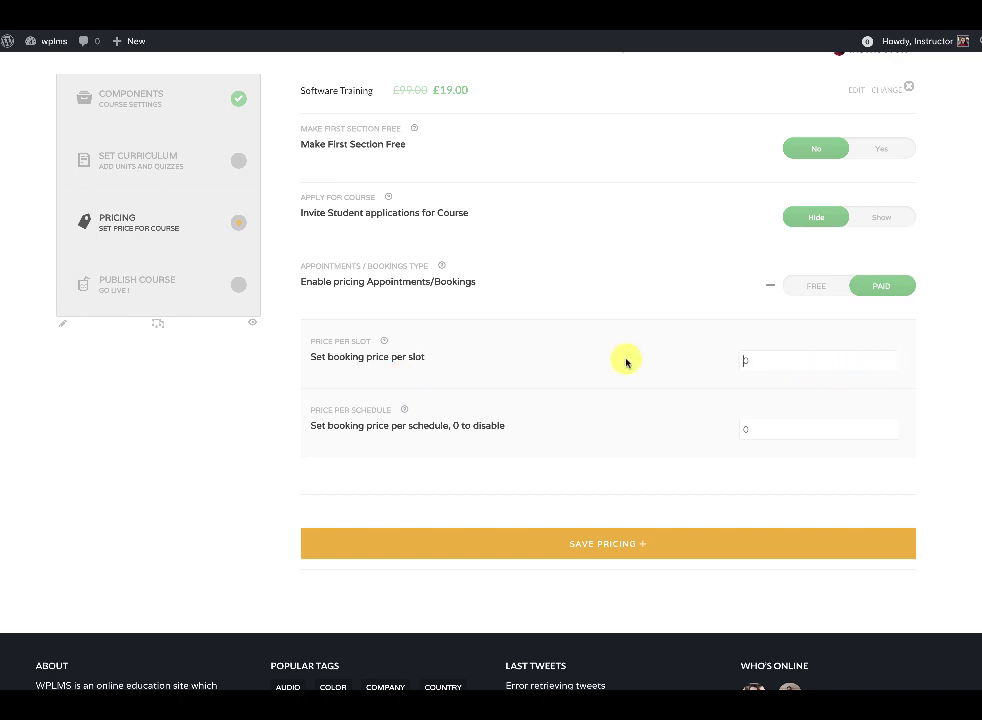
{"action": "scroll", "coordinate": [758, 397], "scroll_direction": "up", "scroll_amount": 2}
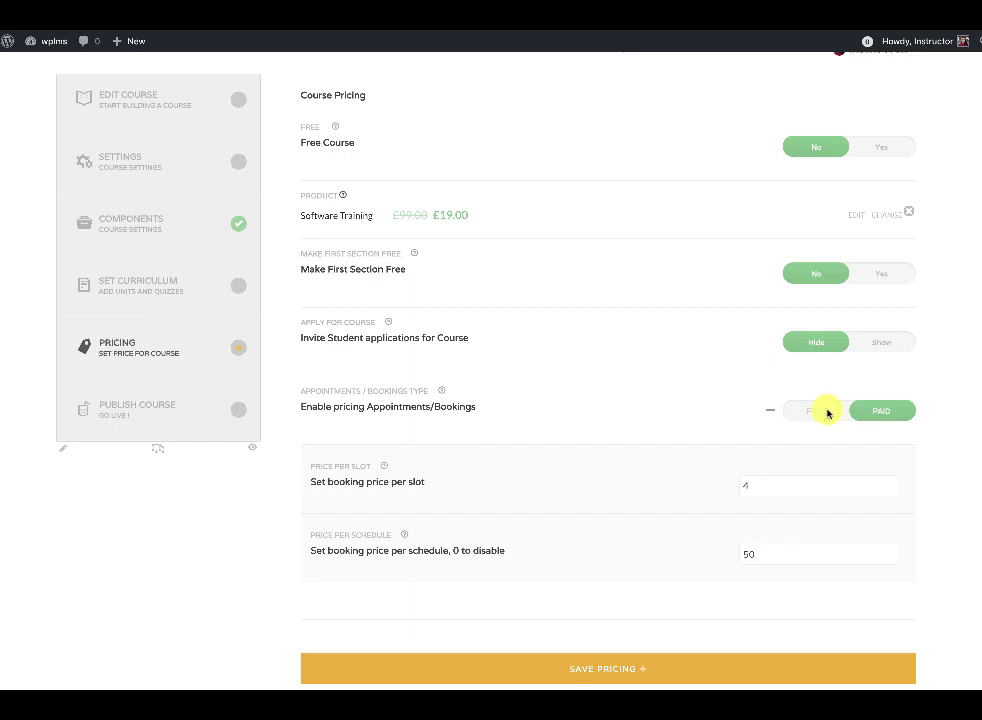
{"action": "scroll", "coordinate": [760, 500], "scroll_direction": "down", "scroll_amount": 2}
{"action": "left_click", "coordinate": [587, 552]}
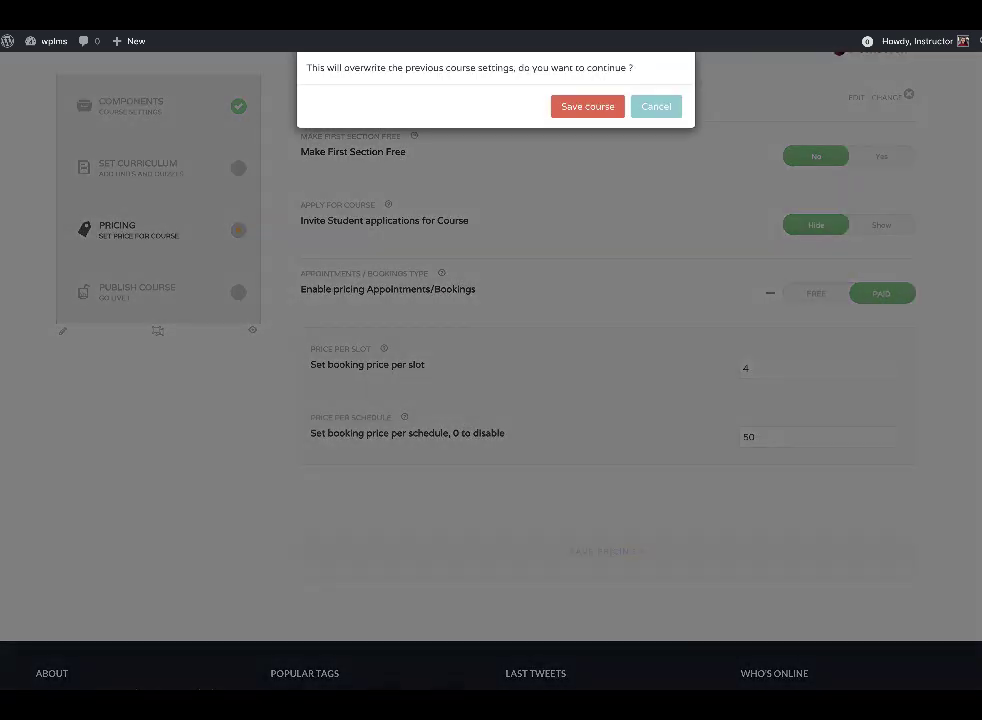
{"action": "left_click", "coordinate": [587, 105]}
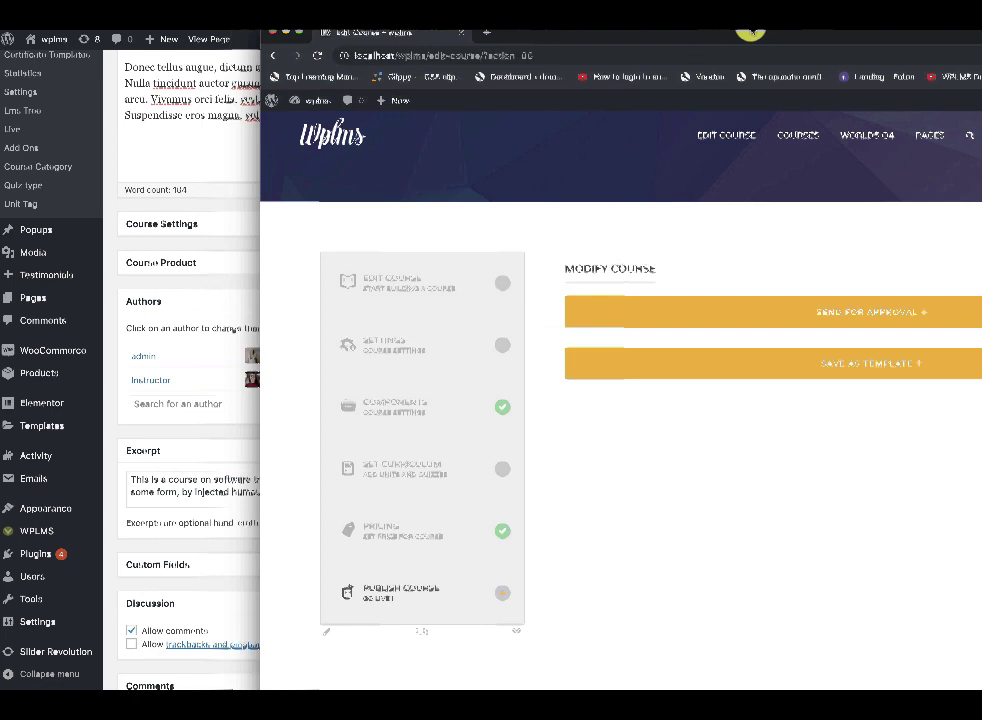
- Move the instructor's browser window aside and open the Software Training course's booking page in the admin's window
{"action": "left_click_drag", "start_coordinate": [750, 32], "coordinate": [981, 30]}
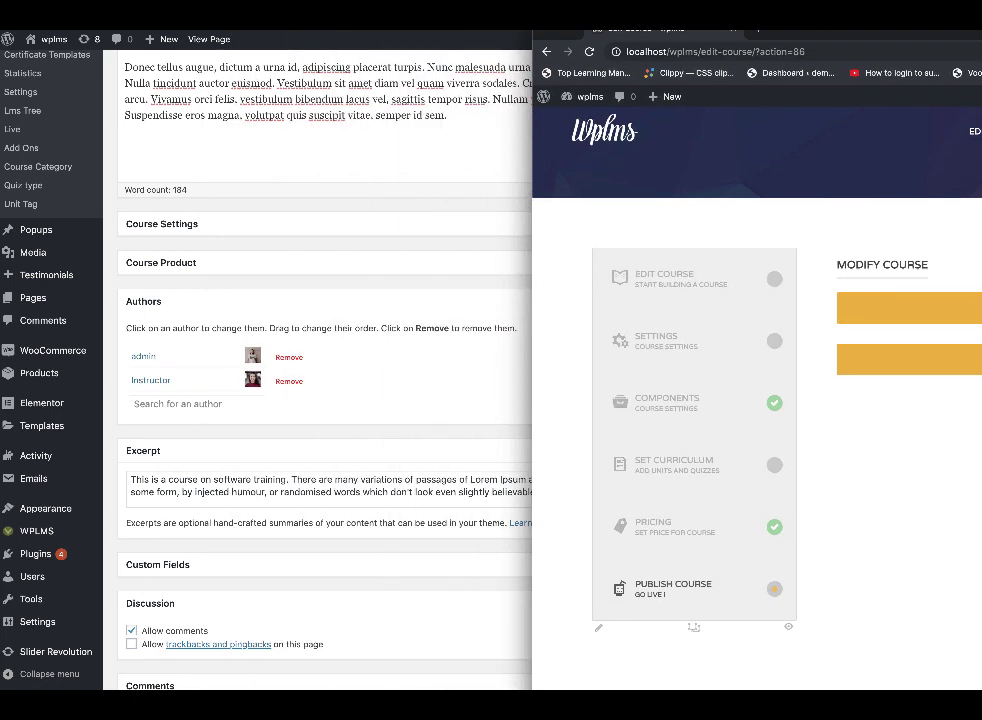
{"action": "left_click", "coordinate": [240, 180]}
{"action": "scroll", "coordinate": [419, 169], "scroll_direction": "up", "scroll_amount": 5}
{"action": "left_click_drag", "start_coordinate": [394, 212], "coordinate": [170, 210]}
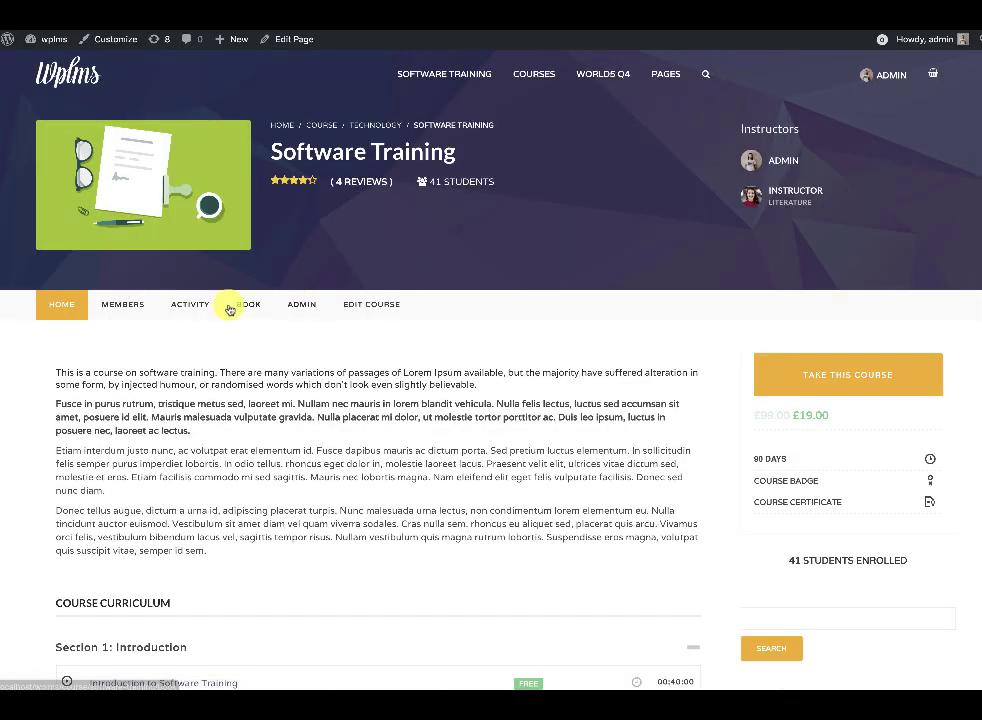
{"action": "left_click", "coordinate": [240, 308]}
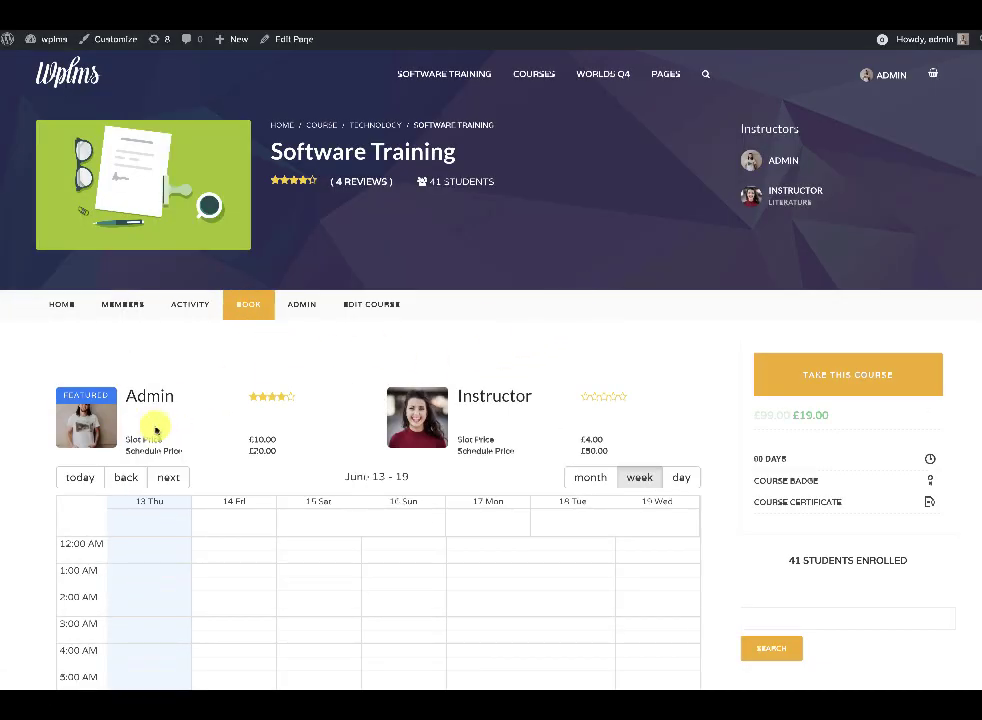
- Compare the admin's and the instructor's available slots in the booking calendar for the weeks of June 13–19 and June 20–26
{"action": "mouse_move", "coordinate": [509, 416]}
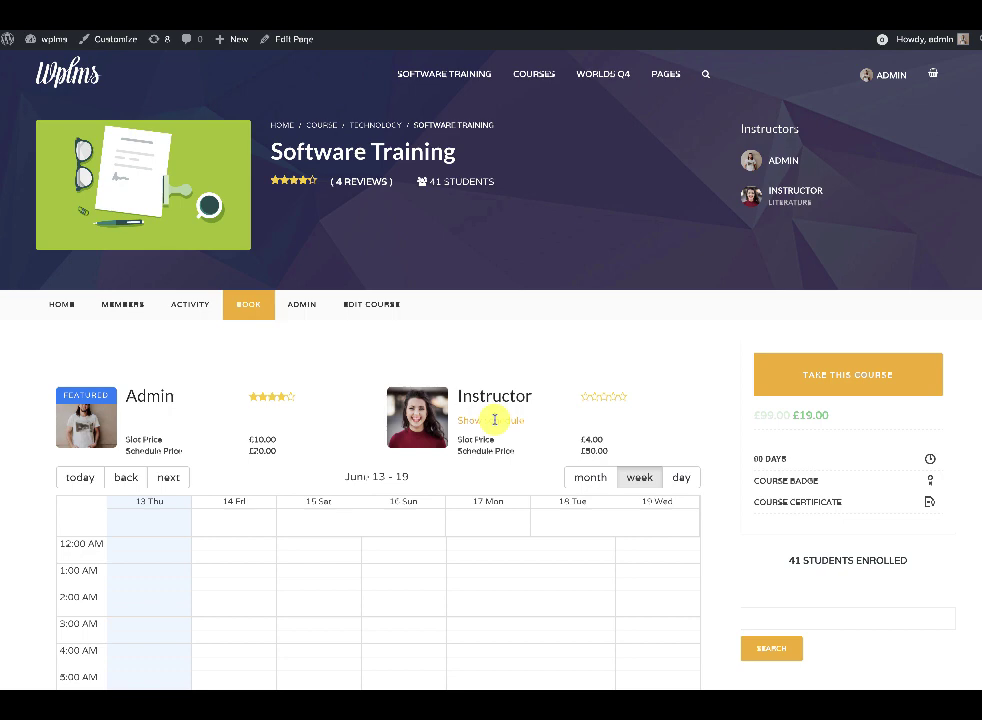
{"action": "scroll", "coordinate": [153, 420], "scroll_direction": "down", "scroll_amount": 3}
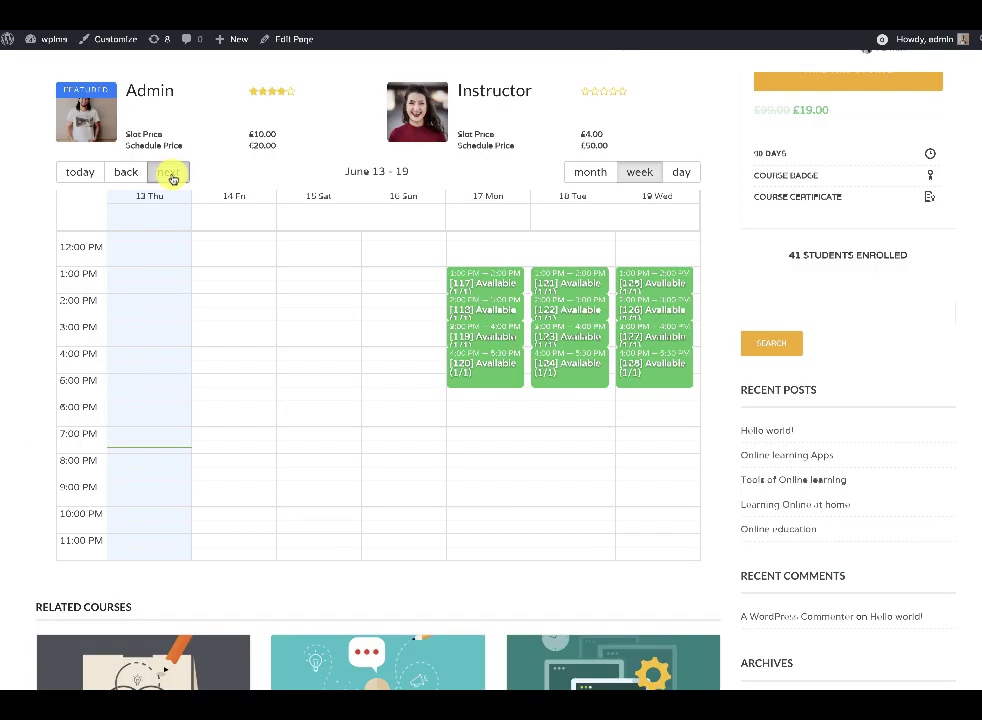
{"action": "left_click", "coordinate": [169, 172]}
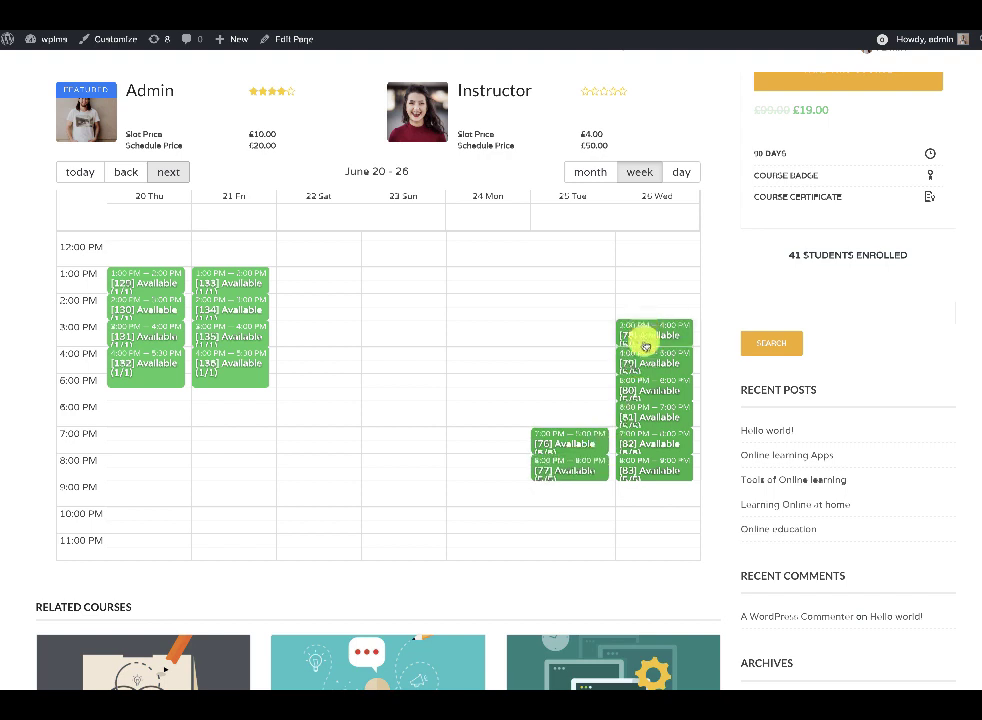
{"action": "left_click", "coordinate": [130, 173]}
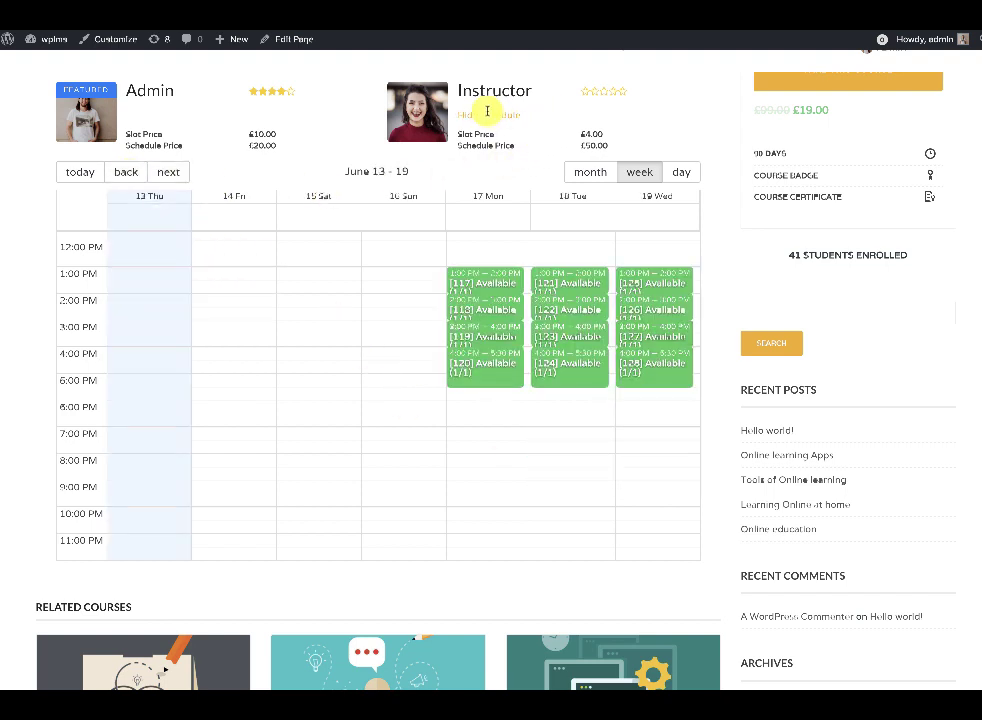
{"action": "left_click", "coordinate": [172, 174]}
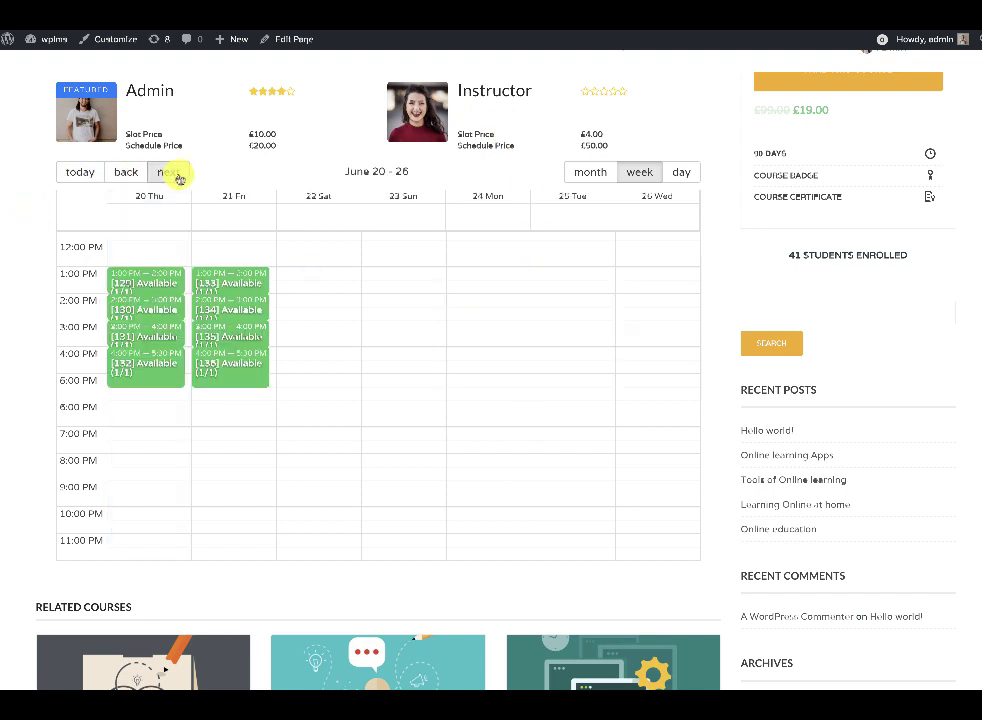
{"action": "left_click", "coordinate": [162, 175]}
{"action": "left_click", "coordinate": [127, 175]}
{"action": "left_click", "coordinate": [127, 175]}
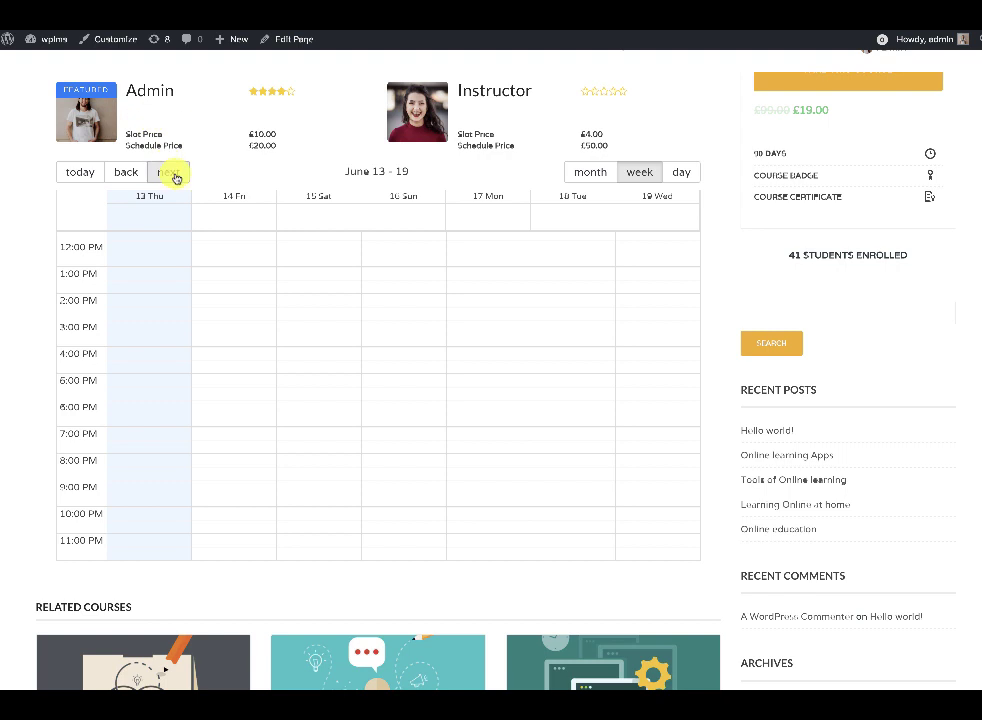
- Check the admin's slots for June 27–July 3, and the instructor's slots for June 20–26 and June 13–19, in the booking calendar
{"action": "left_click", "coordinate": [172, 174]}
{"action": "left_click", "coordinate": [174, 176]}
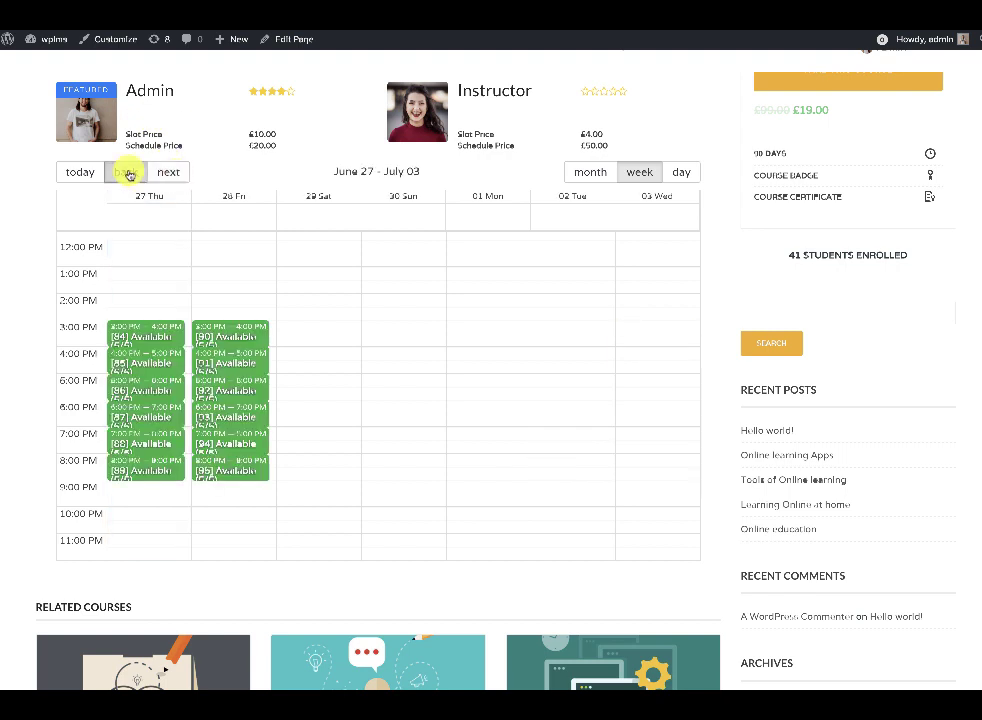
{"action": "left_click", "coordinate": [127, 172]}
{"action": "left_click", "coordinate": [486, 116]}
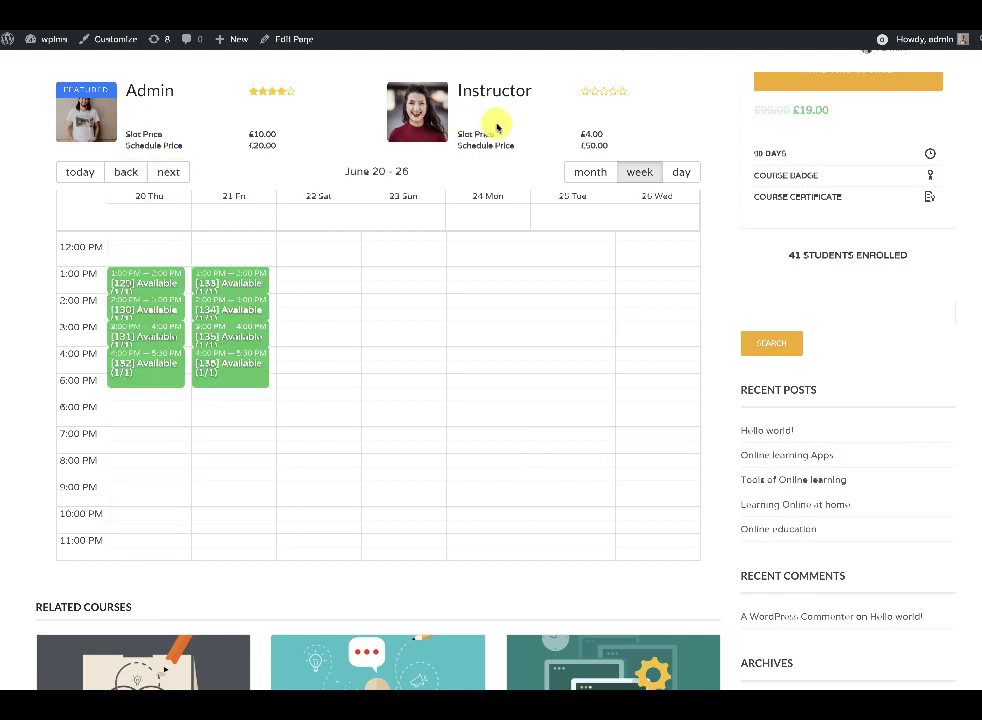
{"action": "left_click", "coordinate": [128, 172]}
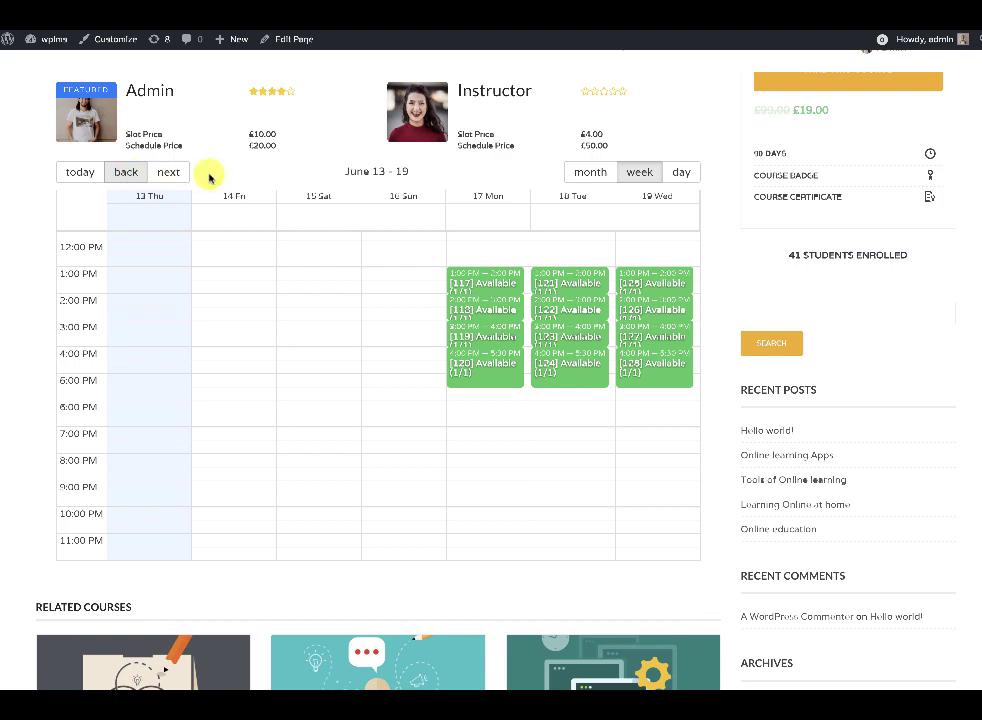
{"action": "scroll", "coordinate": [290, 375], "scroll_direction": "up", "scroll_amount": 3}
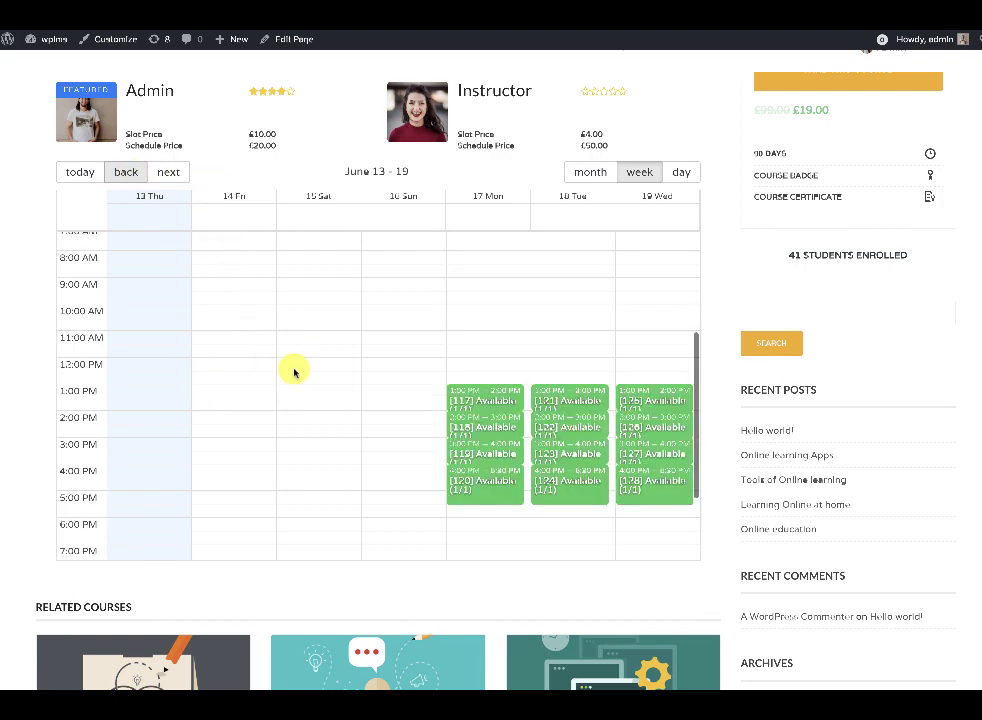
{"action": "scroll", "coordinate": [715, 296], "scroll_direction": "up", "scroll_amount": 1}
{"action": "scroll", "coordinate": [706, 301], "scroll_direction": "down", "scroll_amount": 1}
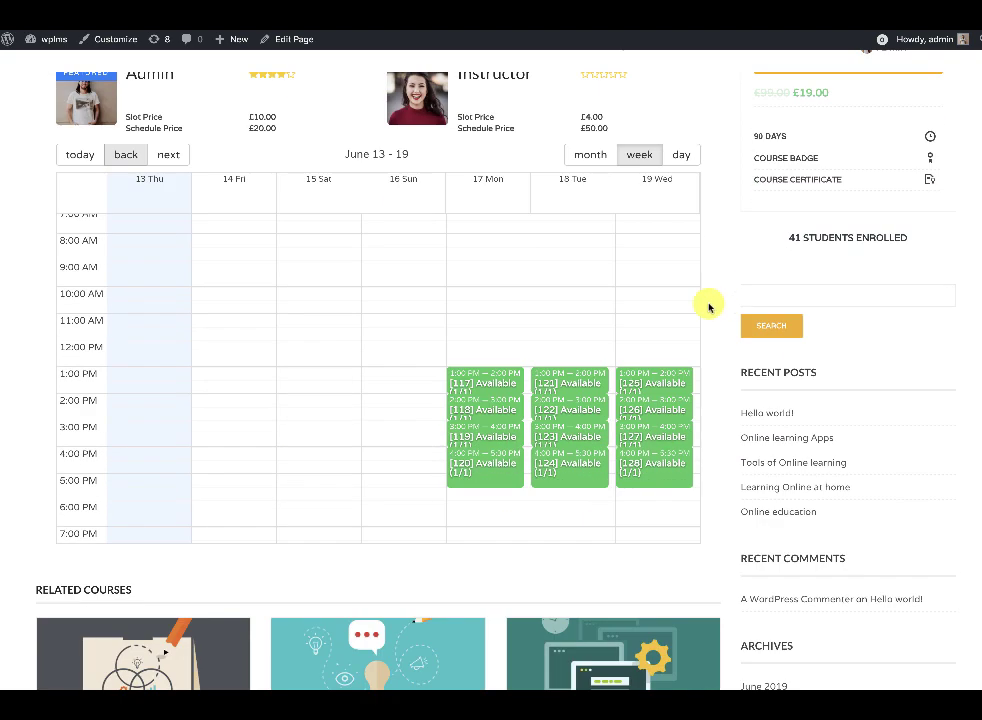
- Open the instructor's June 17, 2019 13:00–14:00 slot, show its schedule, and add the three remaining June 17 slots to the selection
{"action": "left_click", "coordinate": [480, 380]}
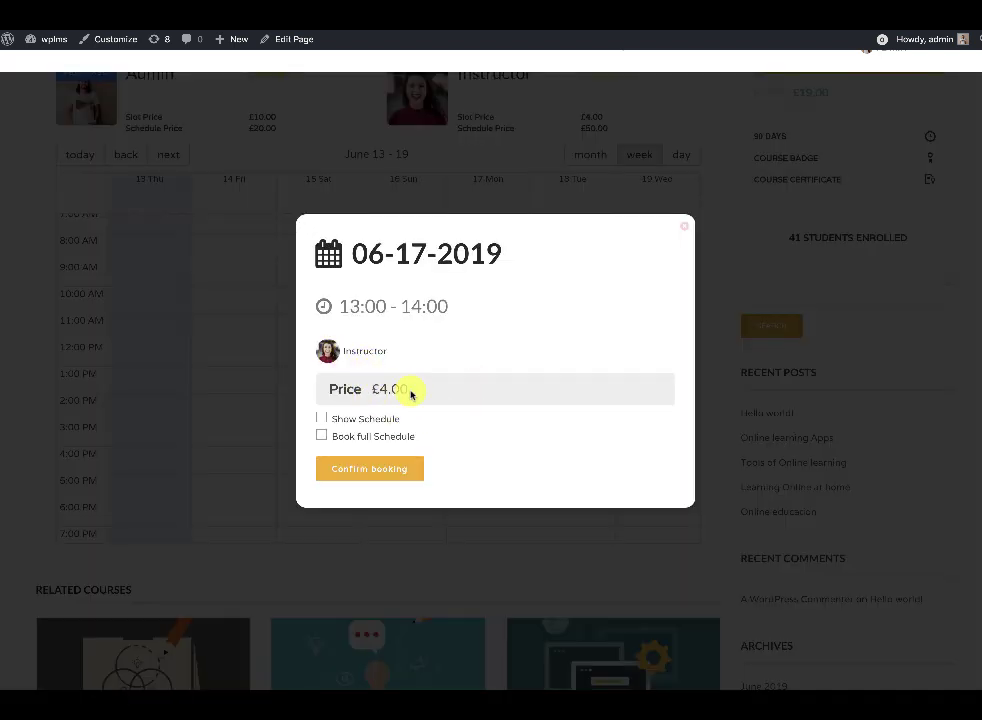
{"action": "left_click", "coordinate": [323, 420]}
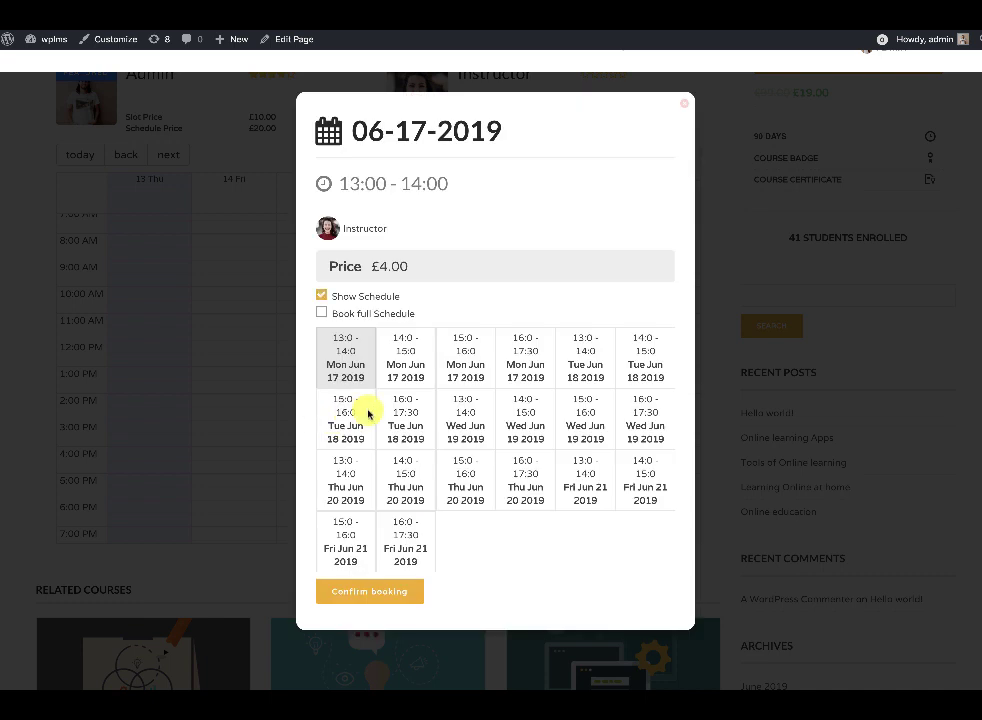
{"action": "left_click", "coordinate": [396, 358]}
{"action": "left_click", "coordinate": [458, 364]}
{"action": "left_click", "coordinate": [511, 360]}
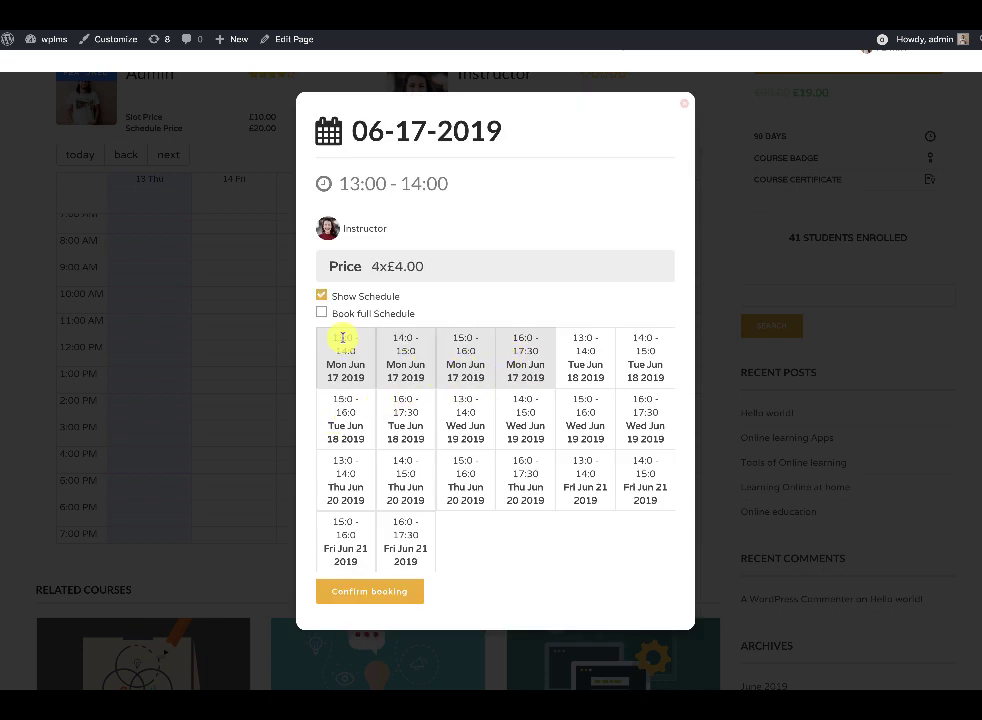
- Switch the booking to the instructor's full schedule, hide the schedule's slot list, and confirm the booking
{"action": "left_click", "coordinate": [322, 314]}
{"action": "left_click", "coordinate": [321, 297]}
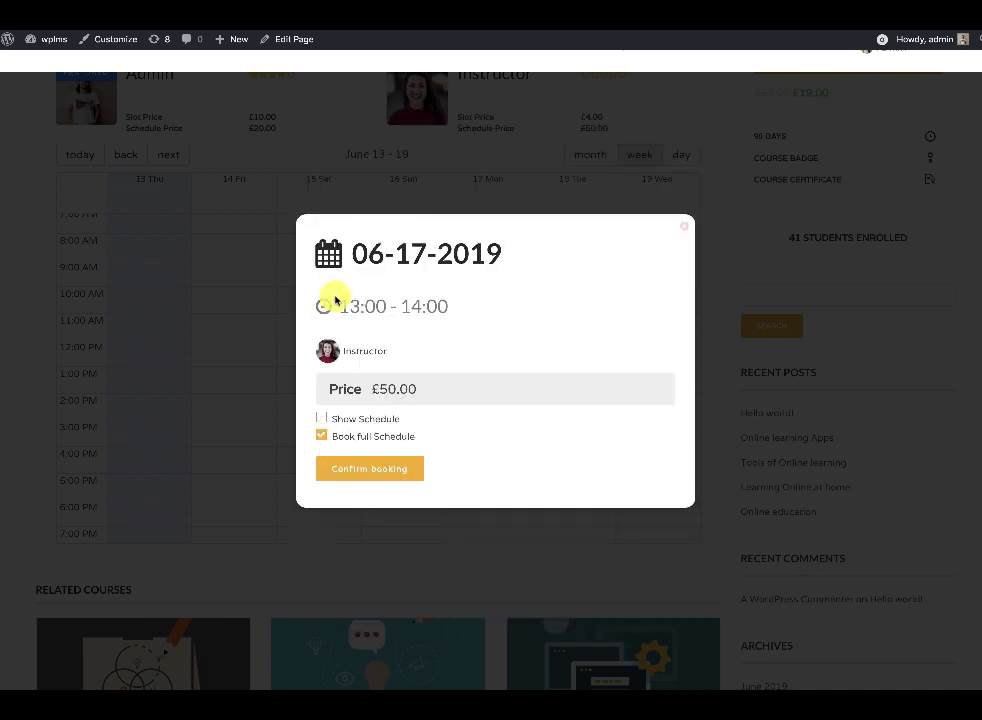
{"action": "left_click", "coordinate": [383, 472]}
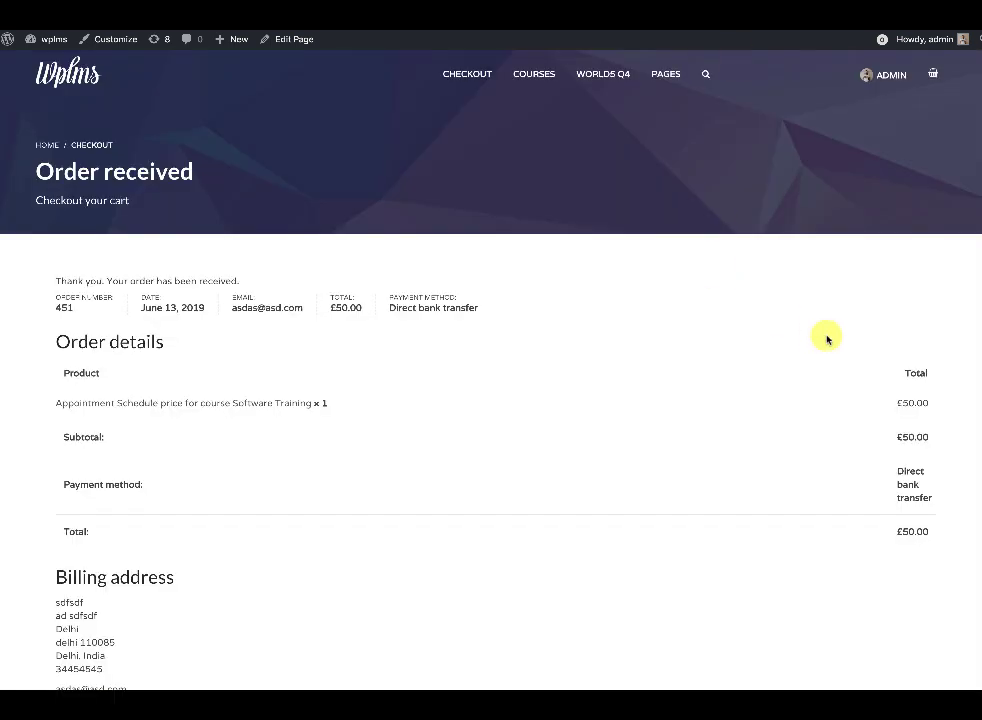